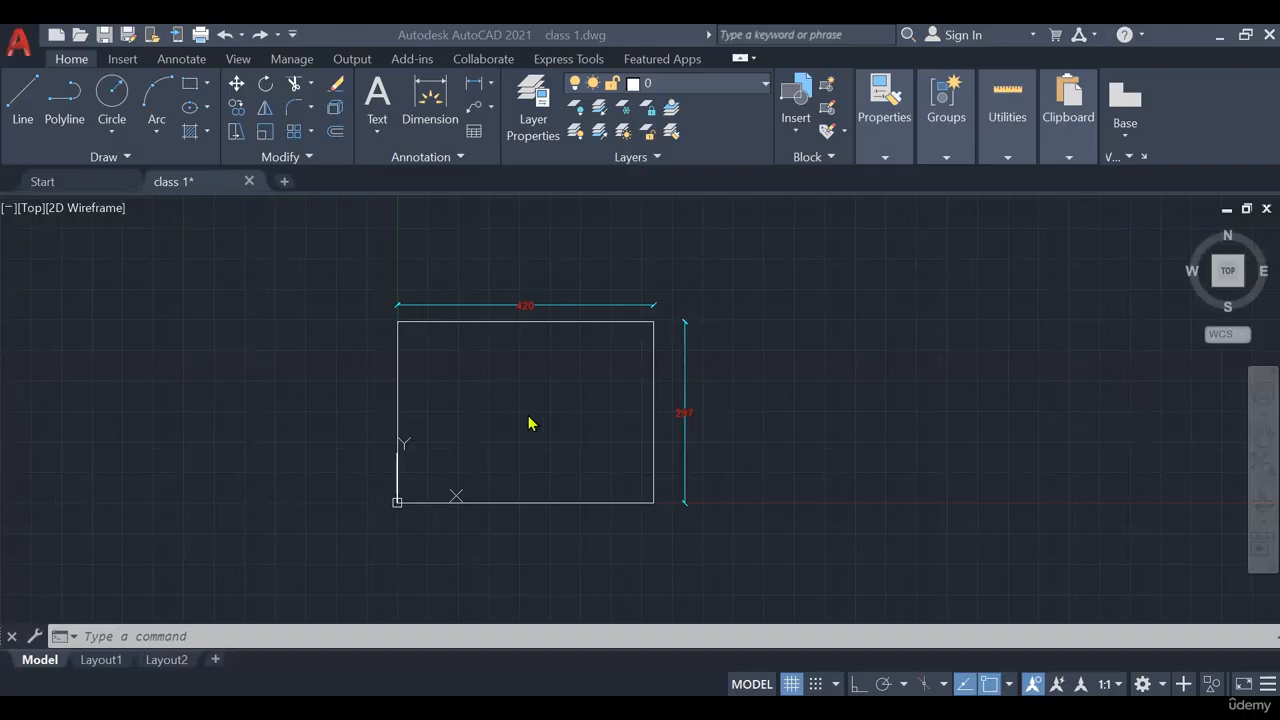
Draw an outline of line segments around the rectangle, restarting Line once, then end it
scroll(531, 418, up, 2)
mouse_move(521, 349)
middle_down()
mouse_move(571, 380)
mouse_move(585, 362)
middle_up()
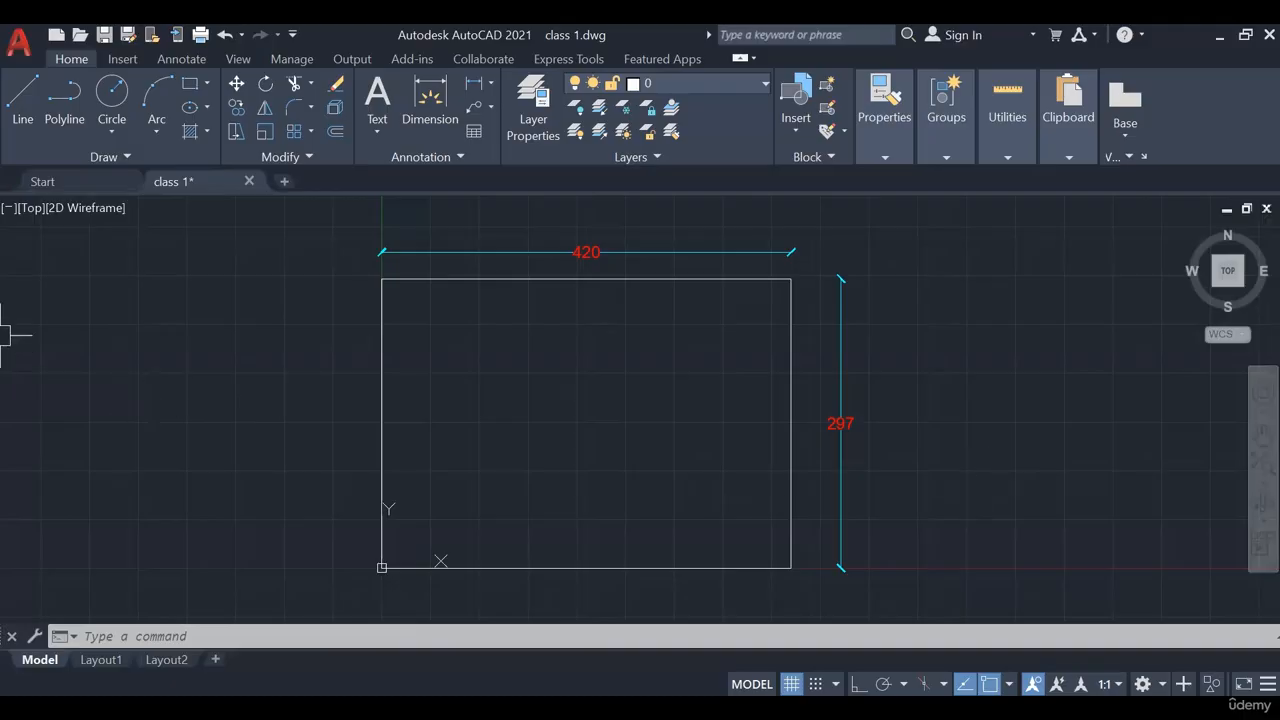
middle_drag(271, 406, 183, 432)
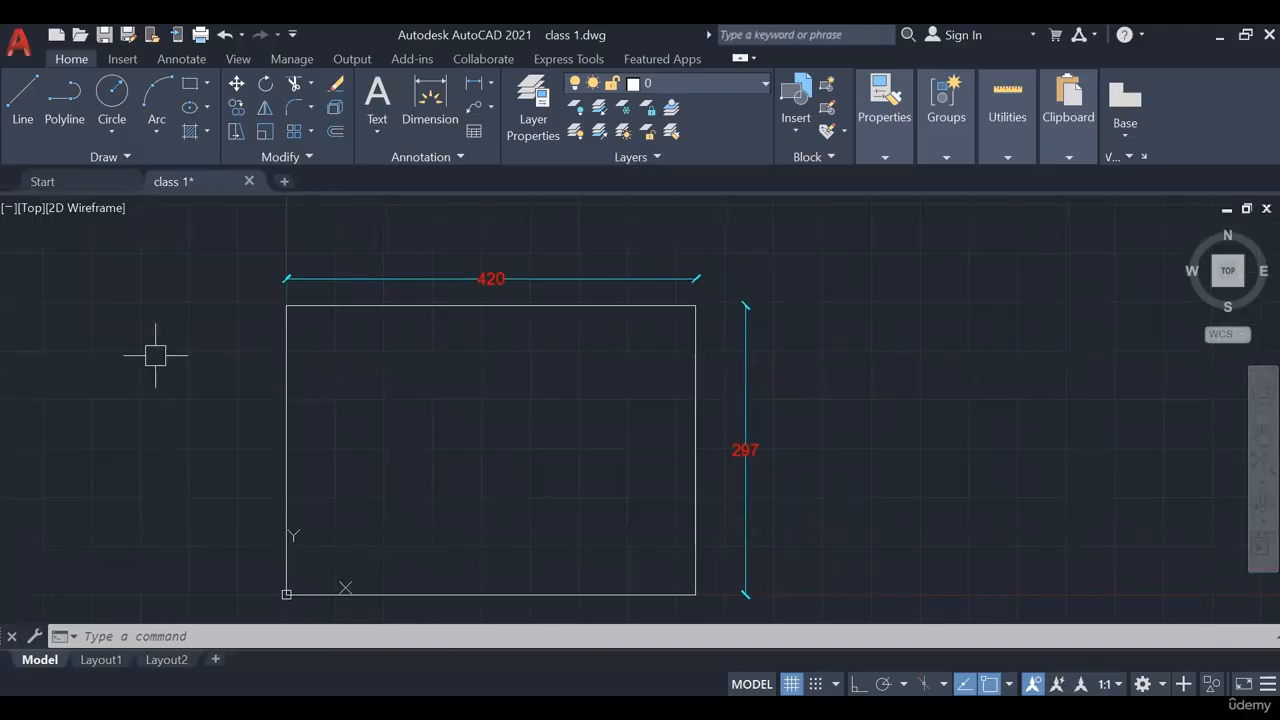
scroll(160, 354, up, 2)
scroll(262, 330, down, 2)
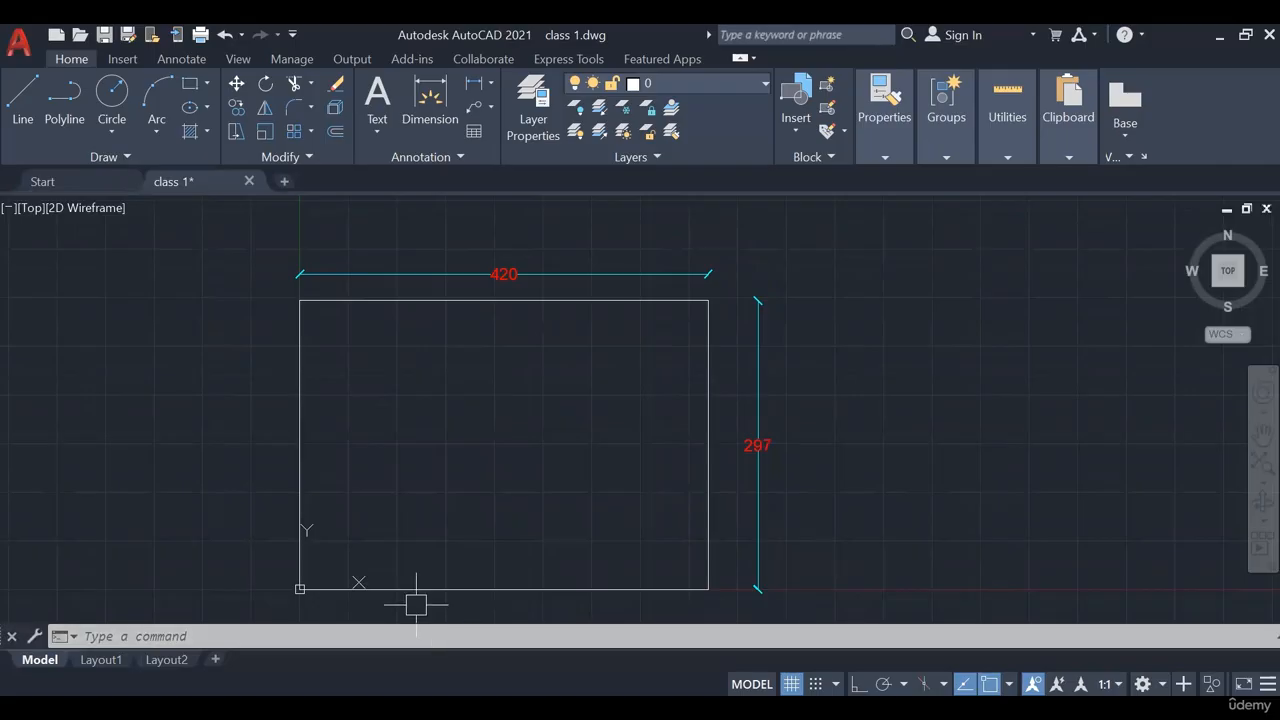
click(24, 100)
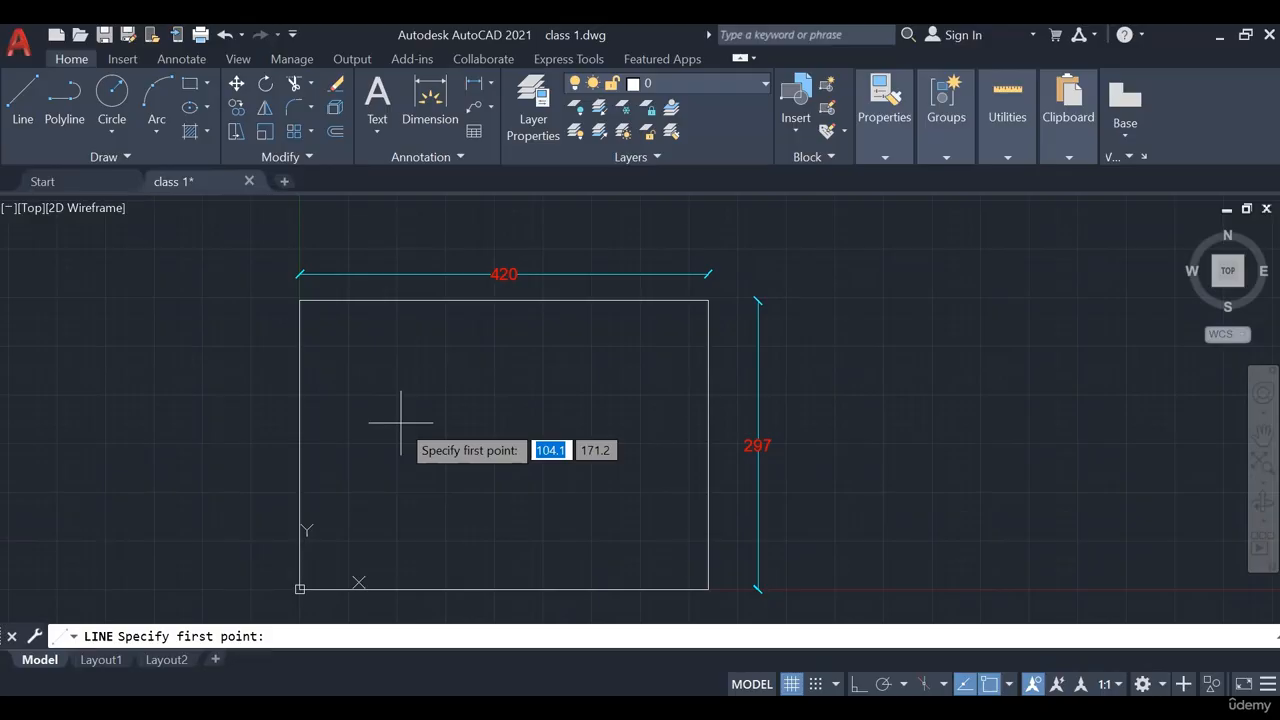
scroll(430, 604, up, 2)
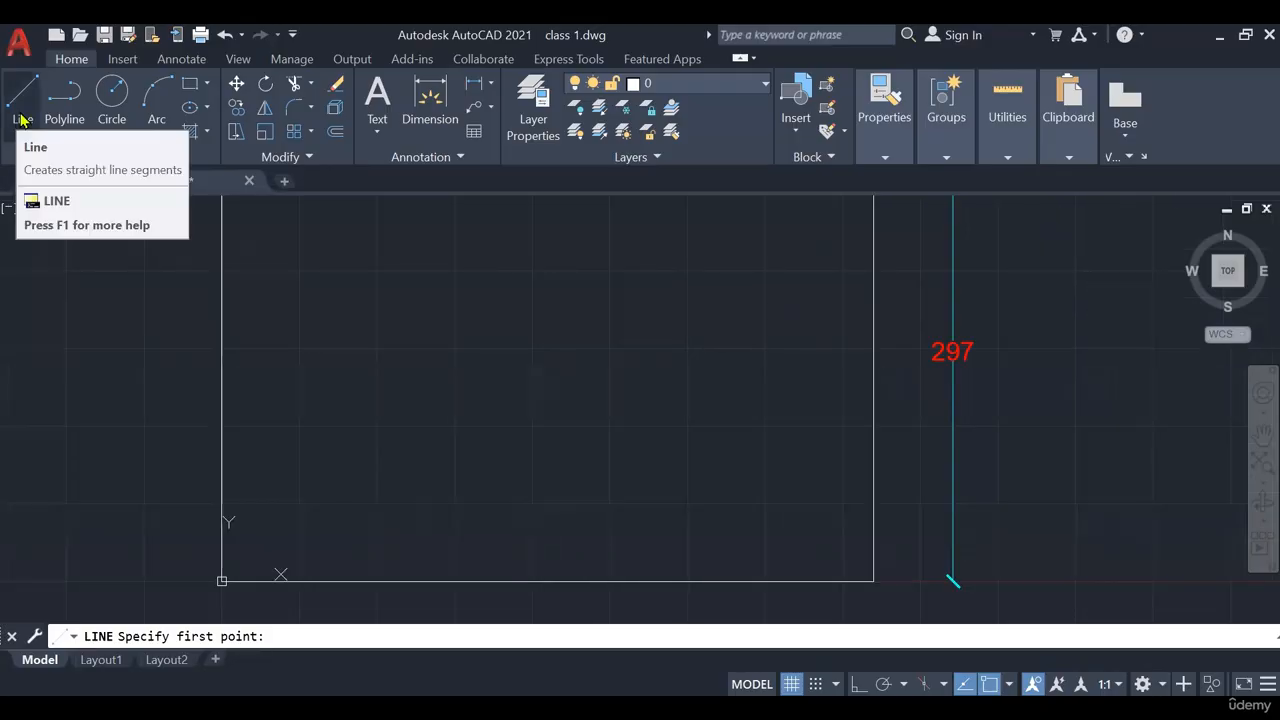
click(20, 118)
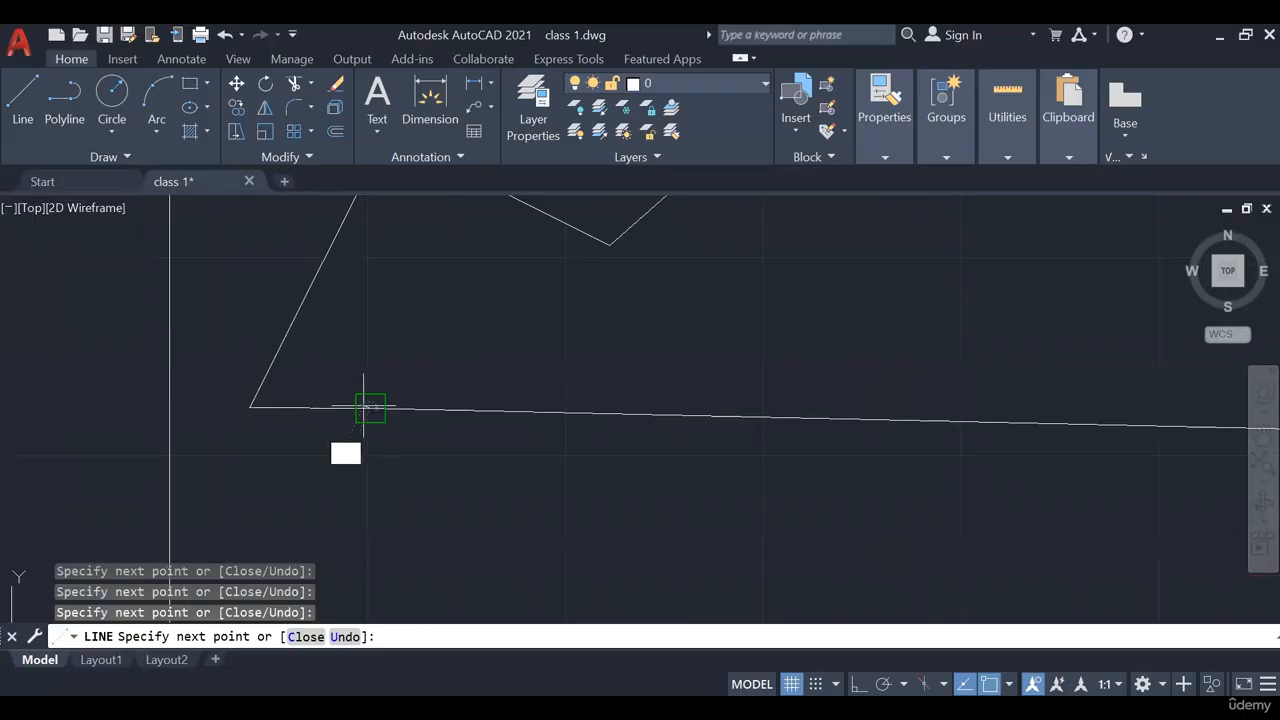
key(Return)
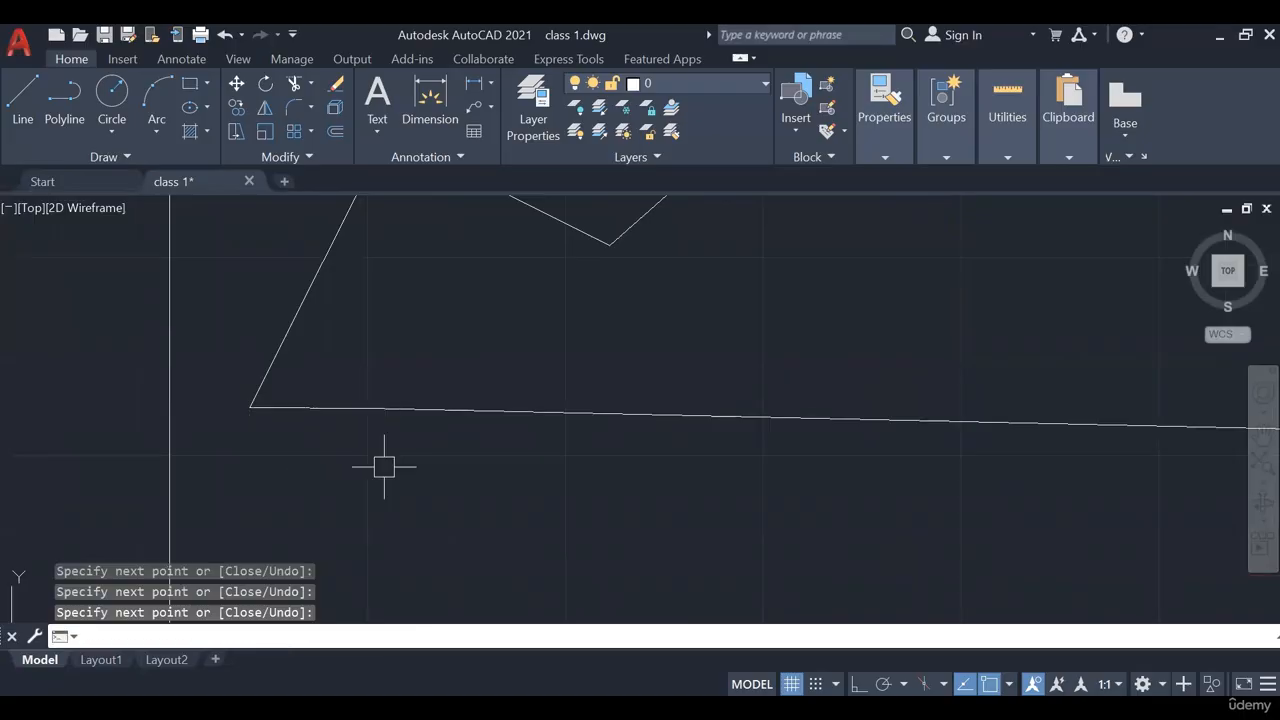
Select all nine outline lines with a crossing window and delete them
scroll(384, 466, down, 2)
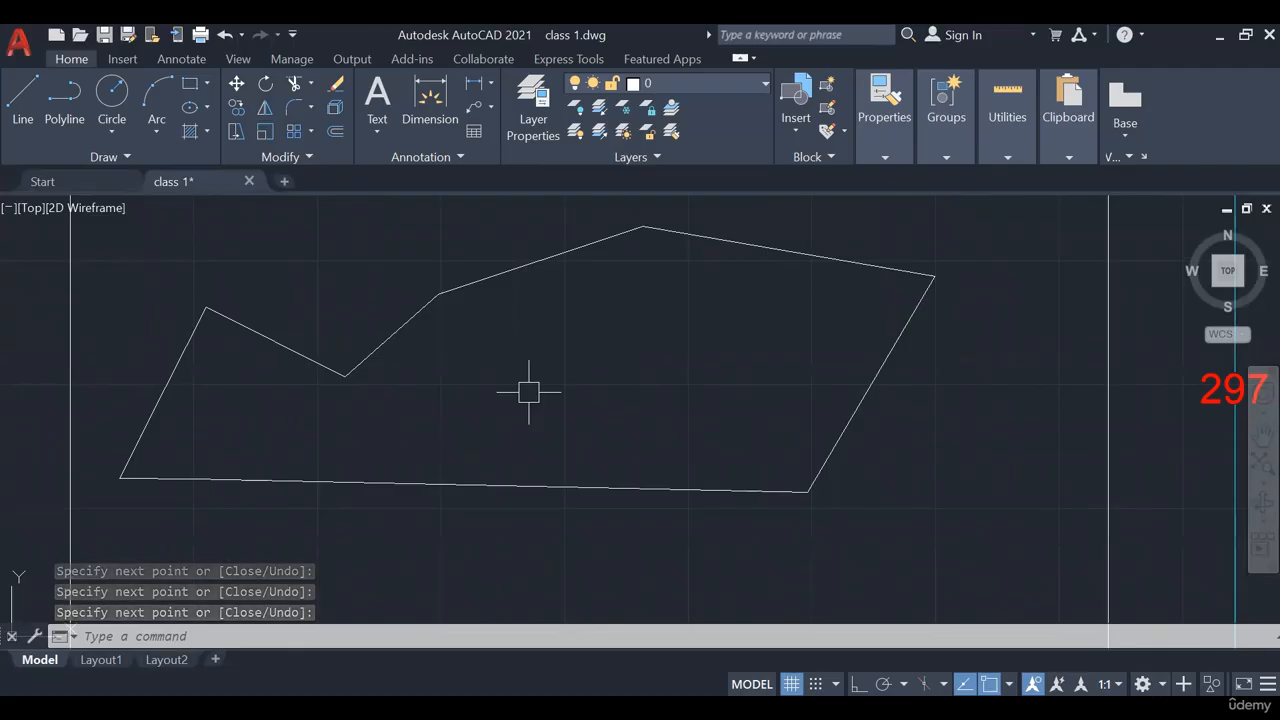
scroll(569, 407, down, 2)
middle_drag(569, 407, 497, 438)
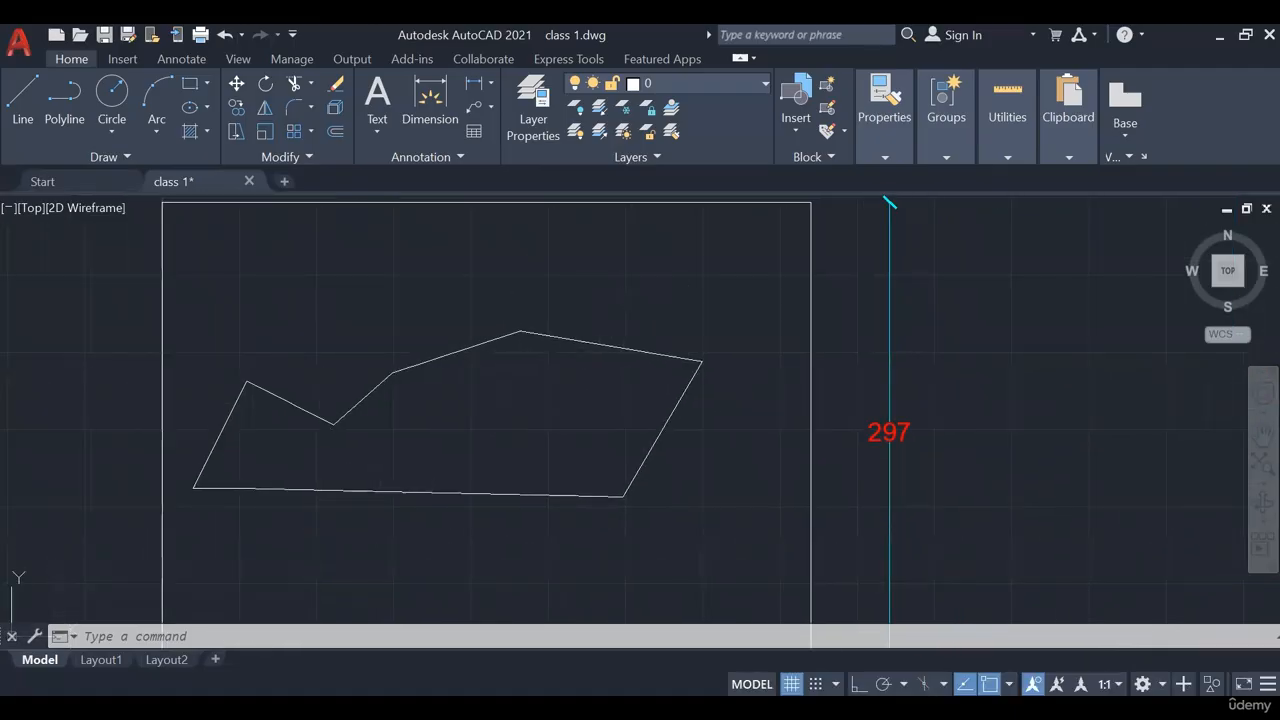
click(655, 285)
click(209, 523)
key(Delete)
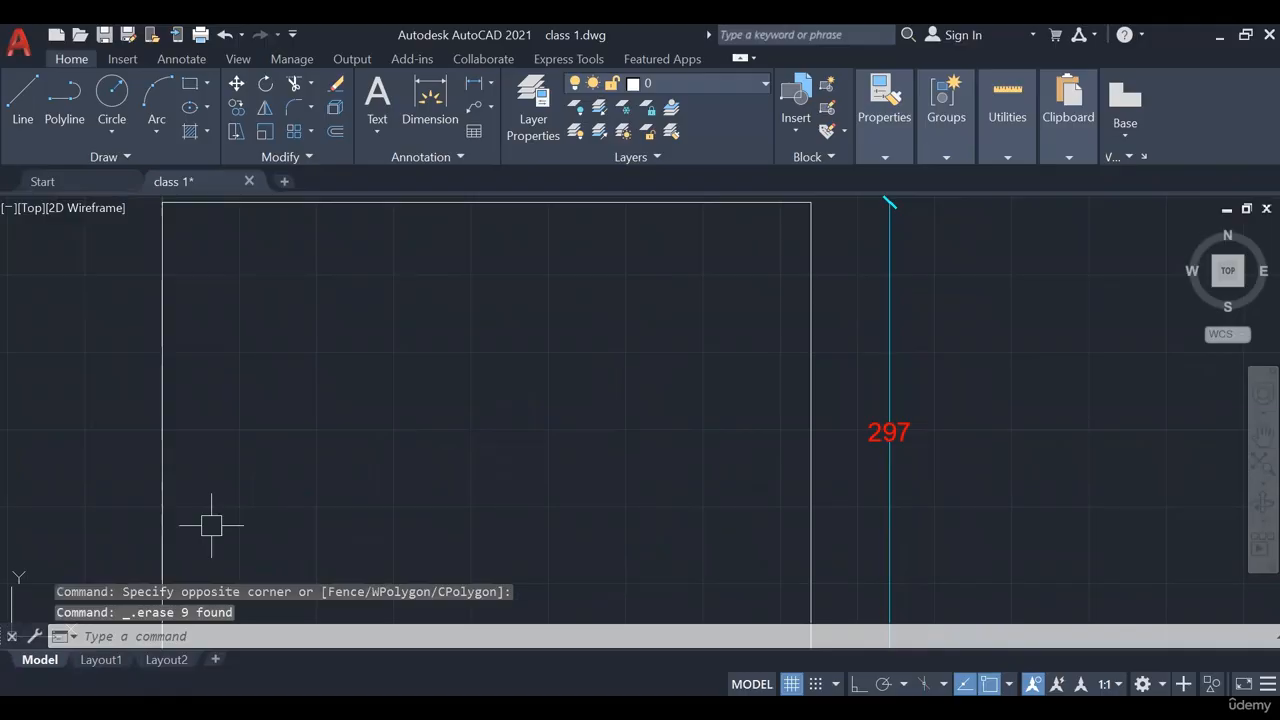
After cancelling one attempt, start a new line from a point in the rectangle's lower-left area
middle_drag(211, 485, 210, 460)
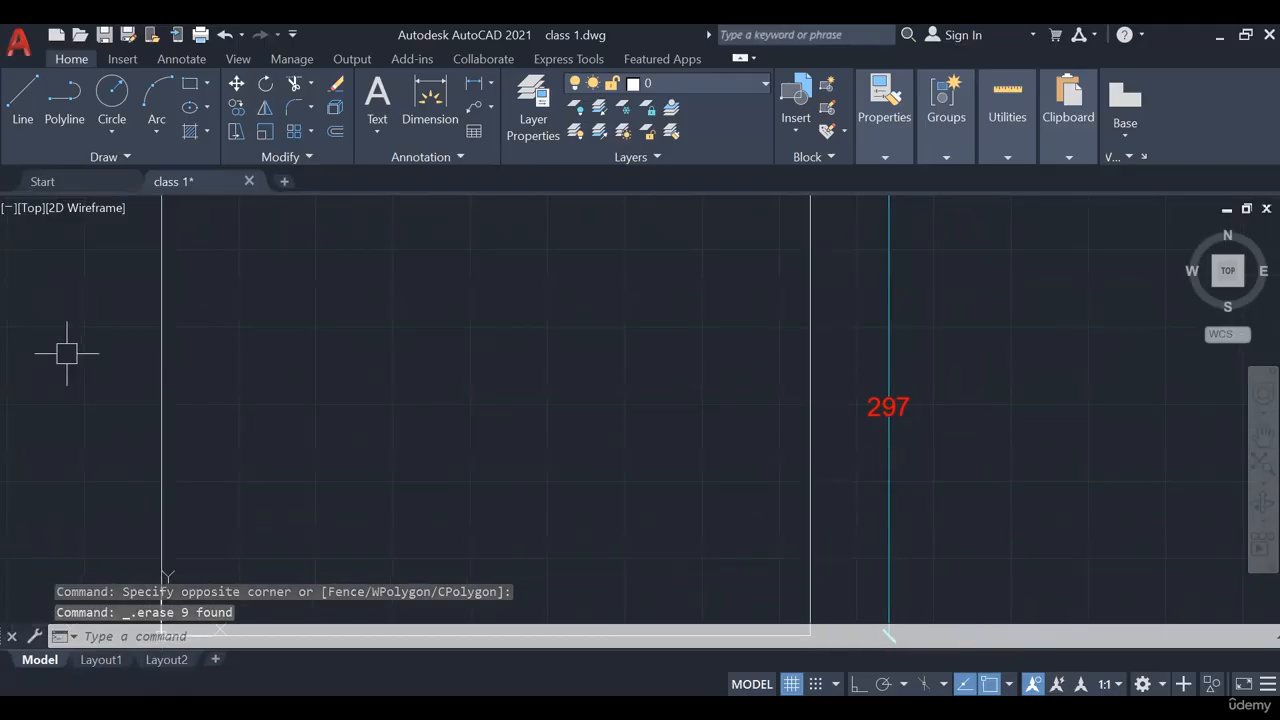
click(17, 127)
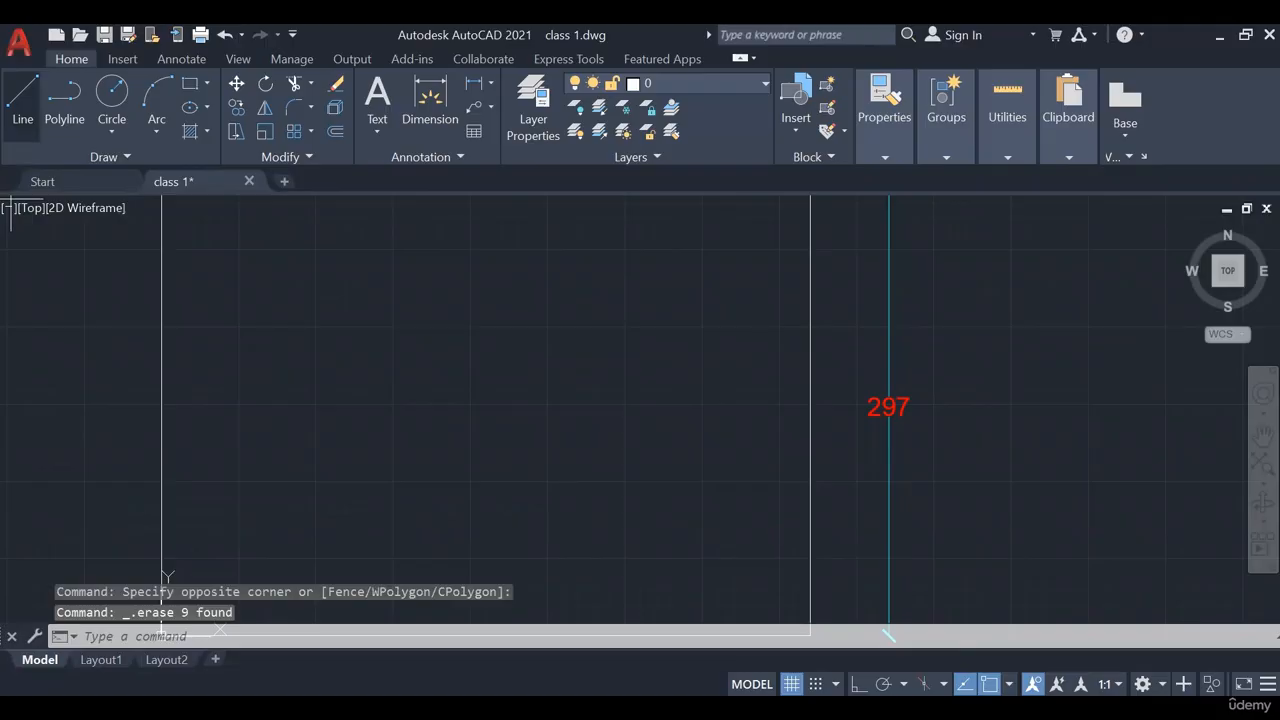
middle_drag(273, 453, 260, 357)
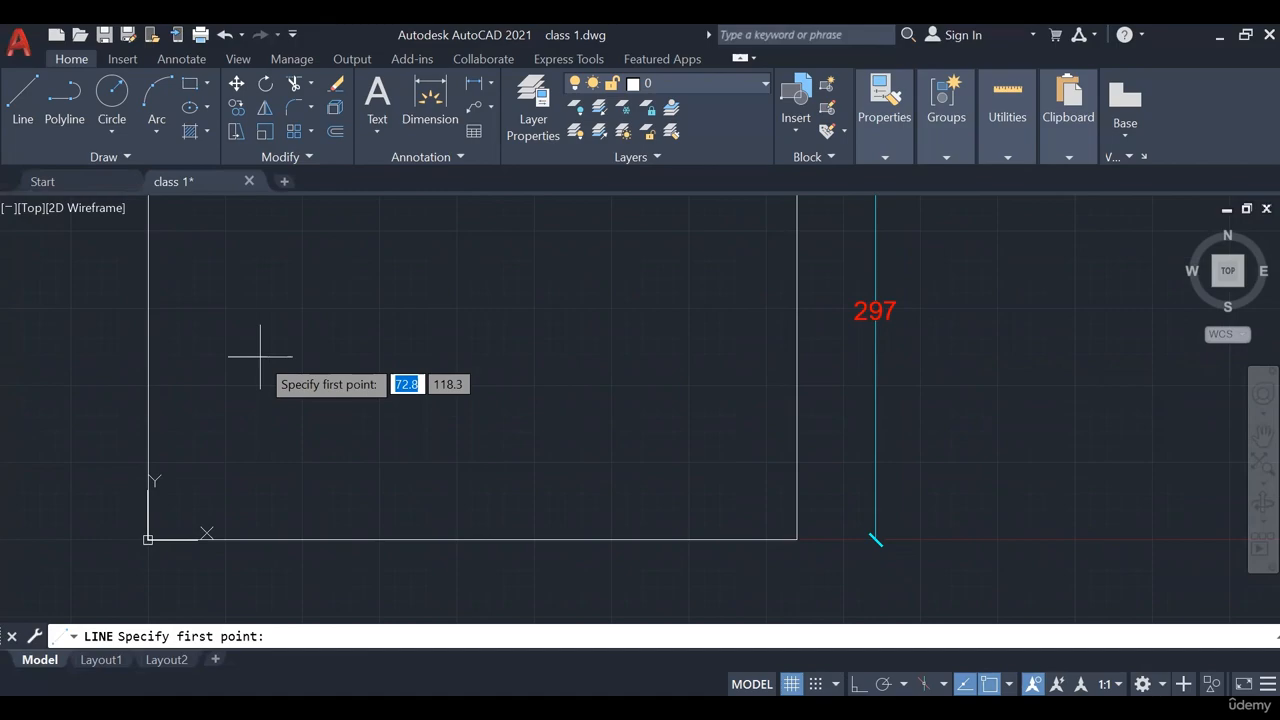
key(Escape)
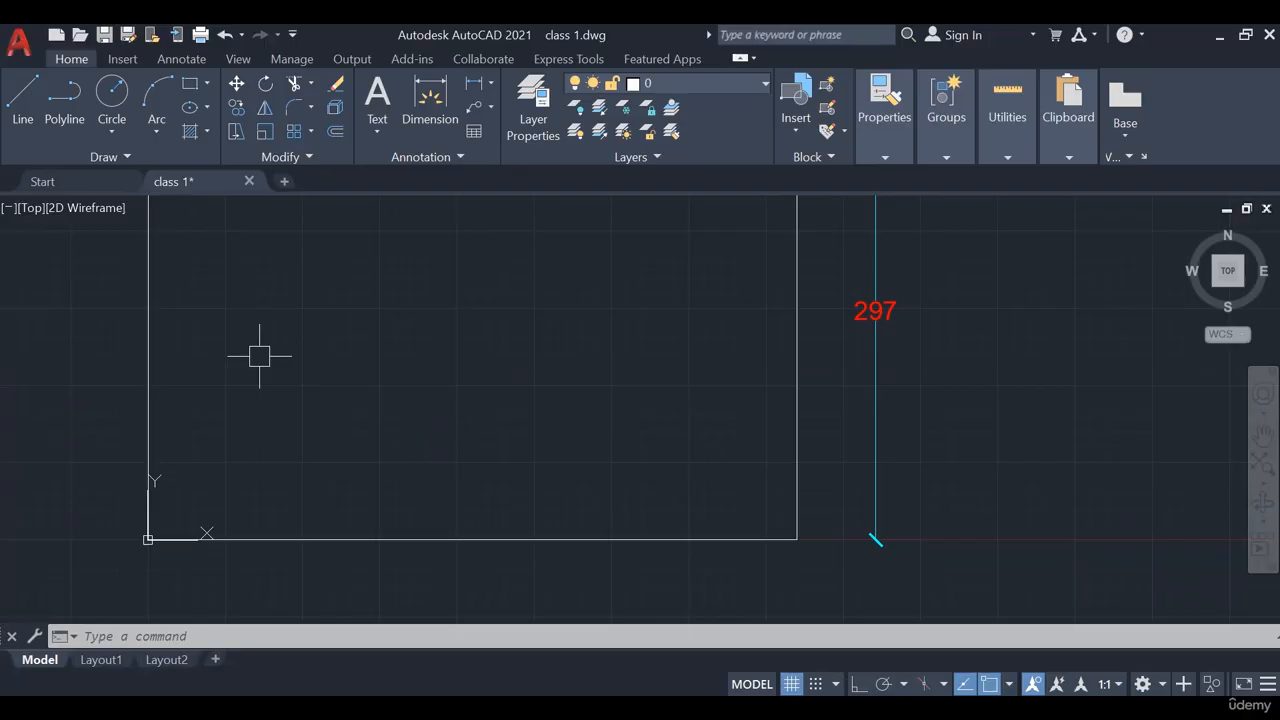
click(21, 127)
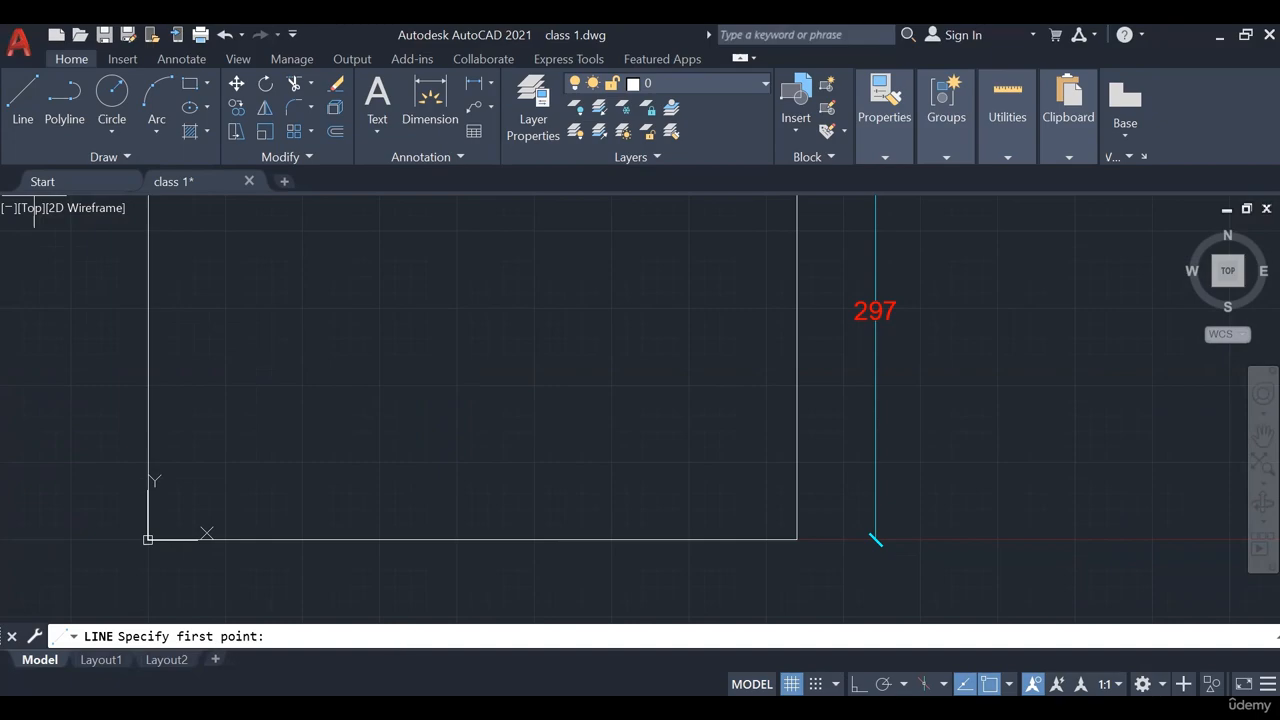
click(210, 387)
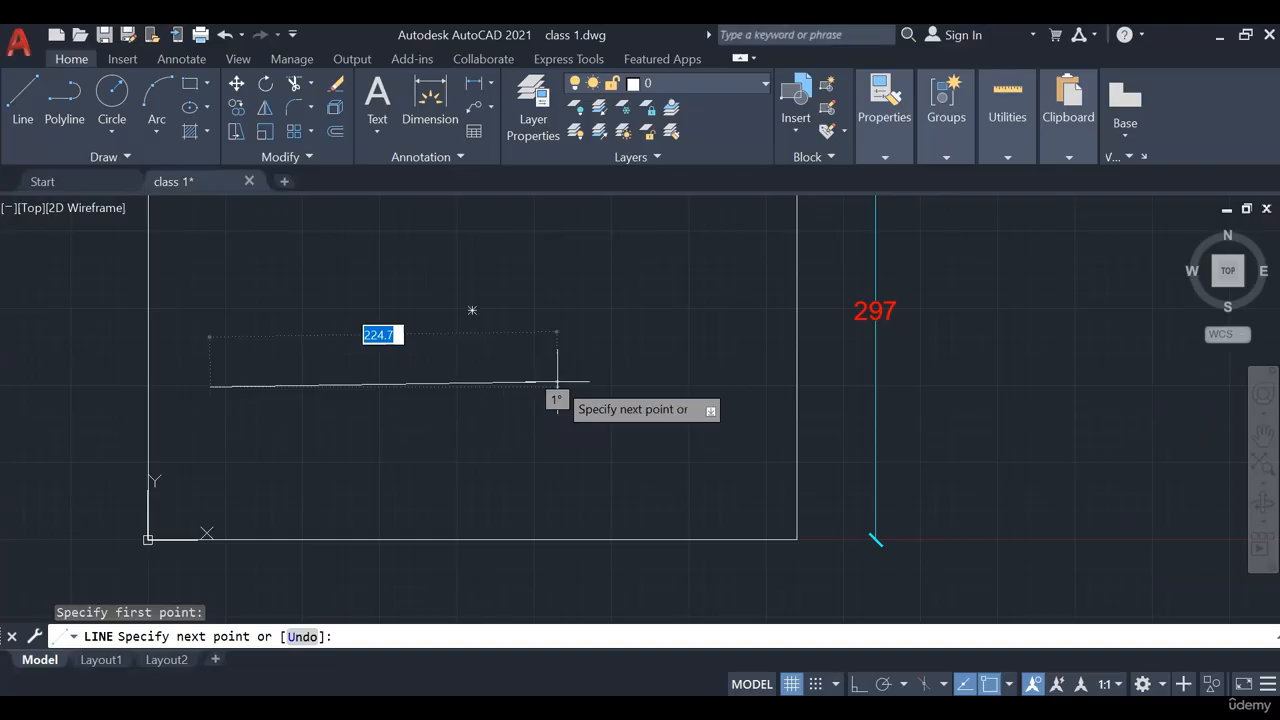
With Ortho on, draw a 100 × 100 square from four 100-unit line segments
click(862, 680)
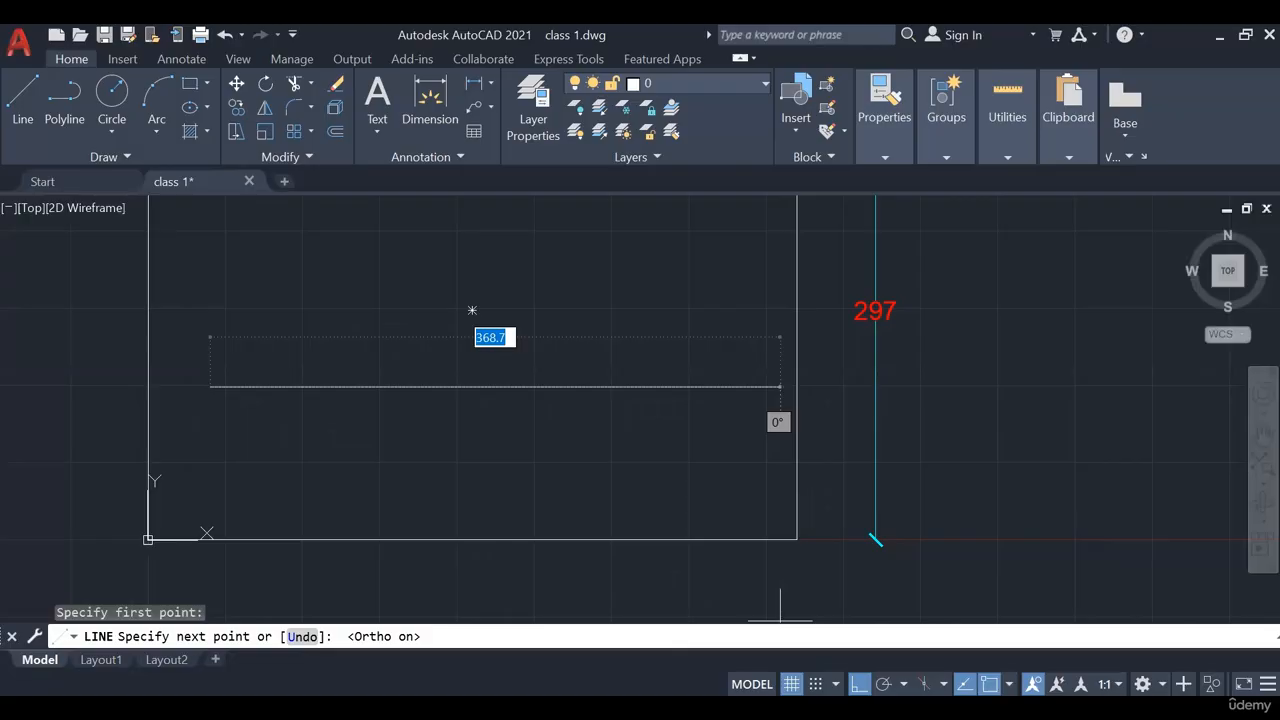
middle_drag(554, 415, 571, 498)
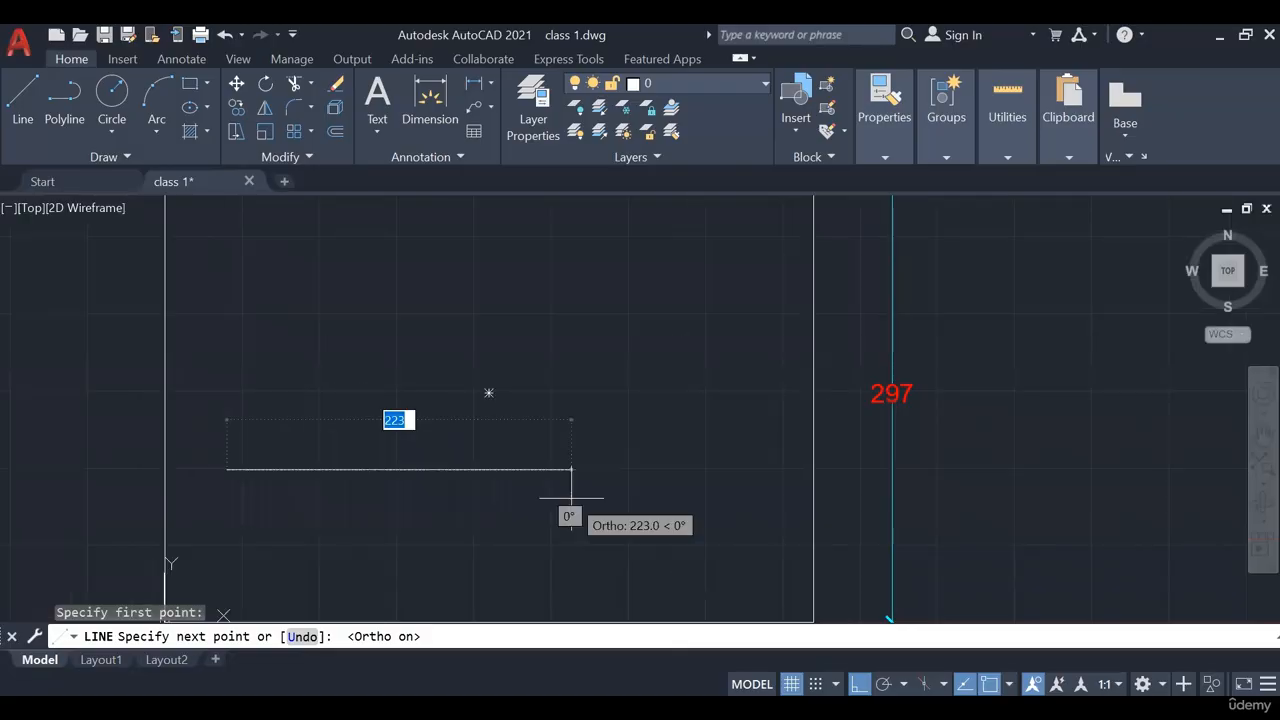
text(100)
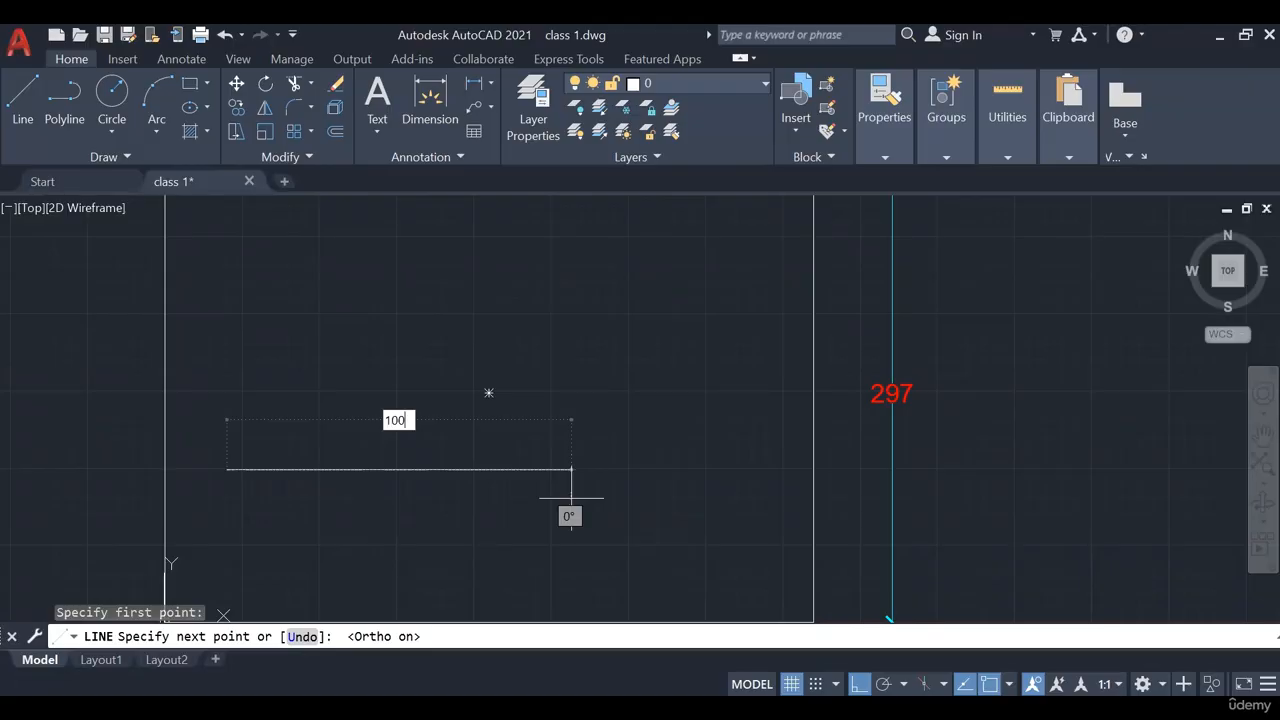
key(Return)
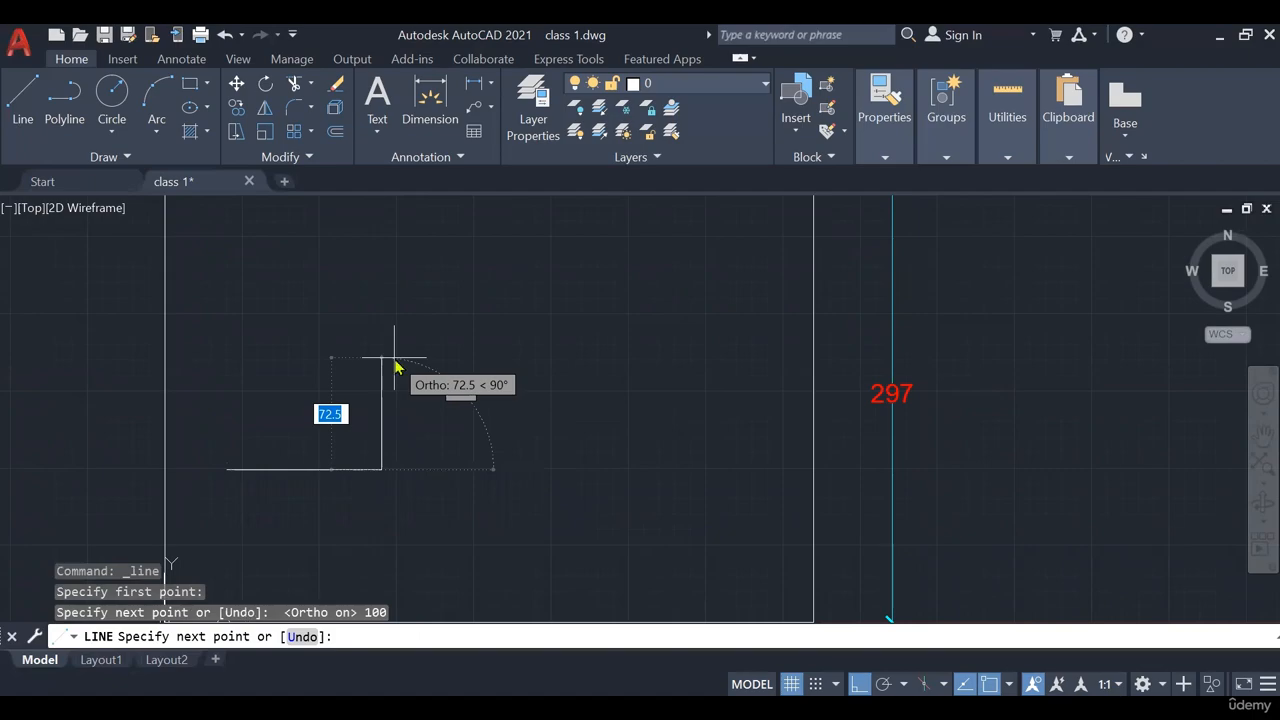
text(100)
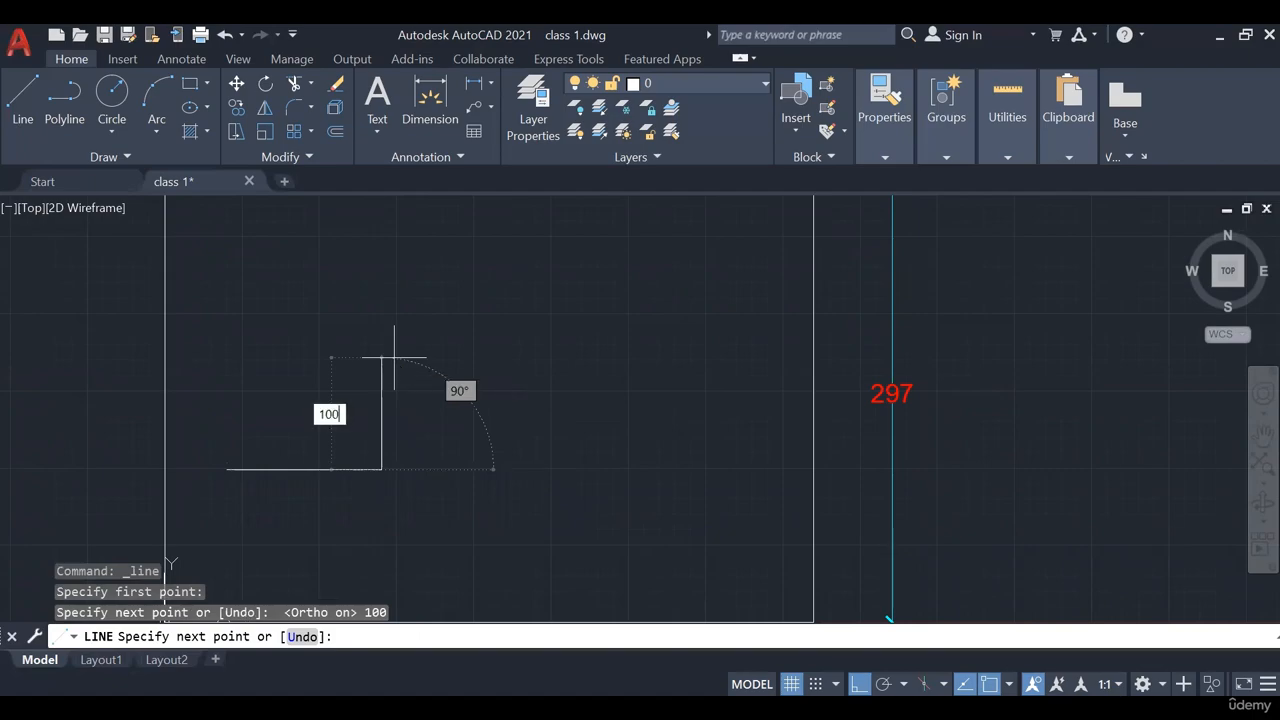
key(Return)
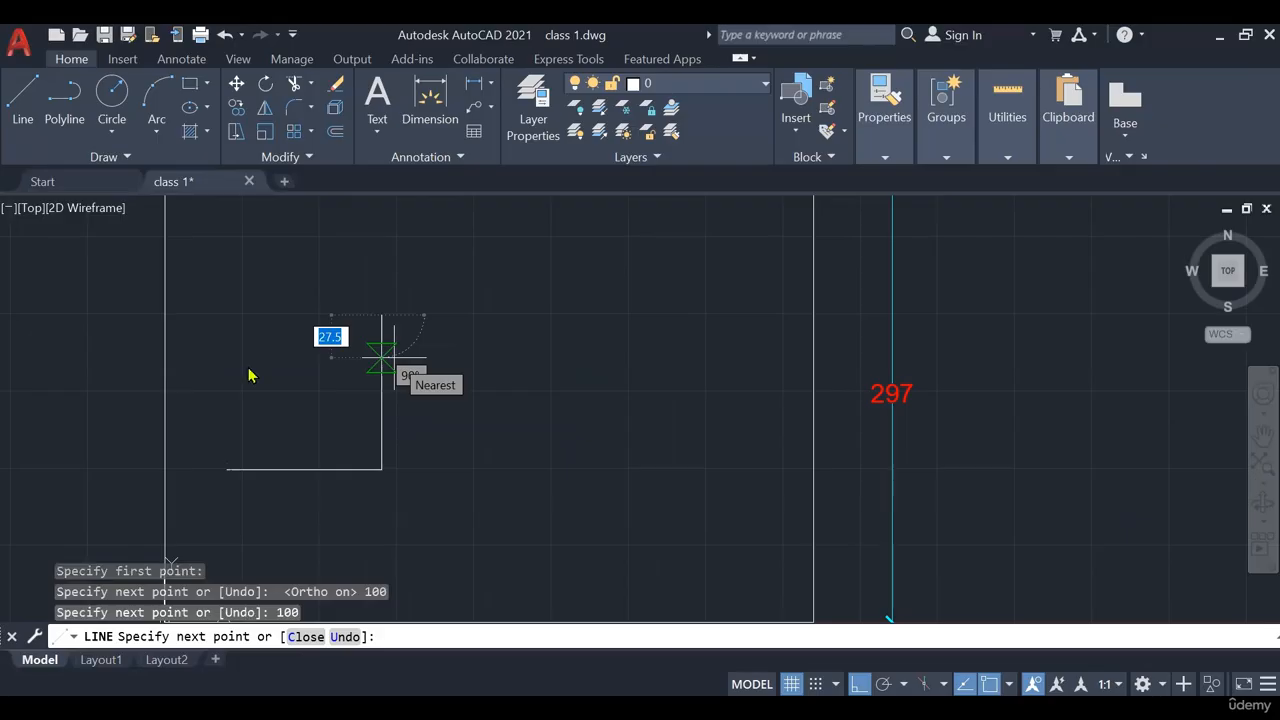
text(100)
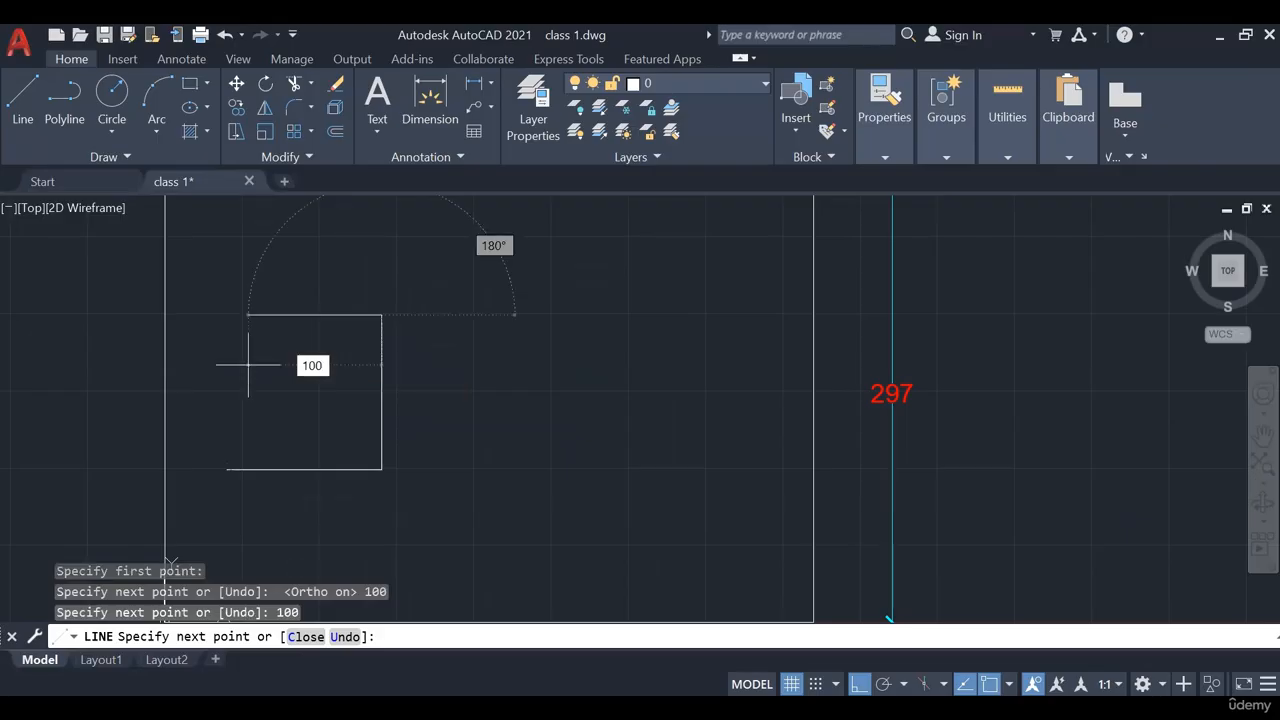
key(Return)
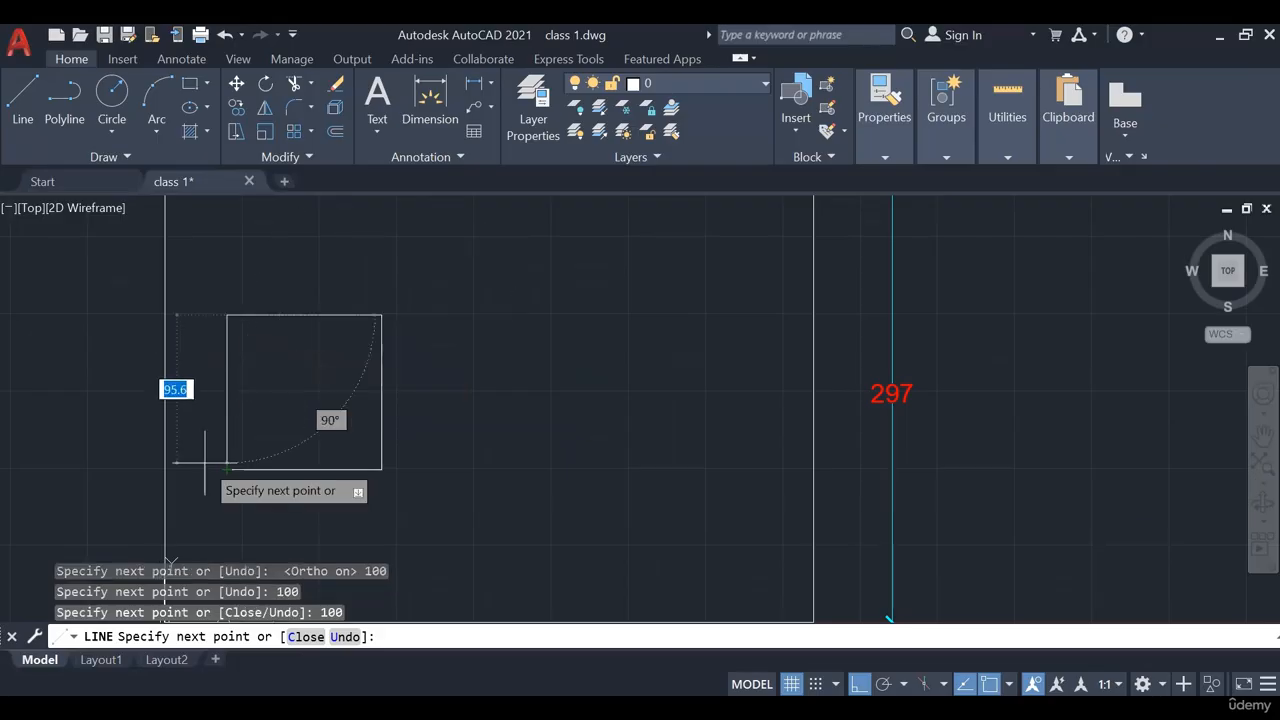
text(100)
key(Return)
key(Return)
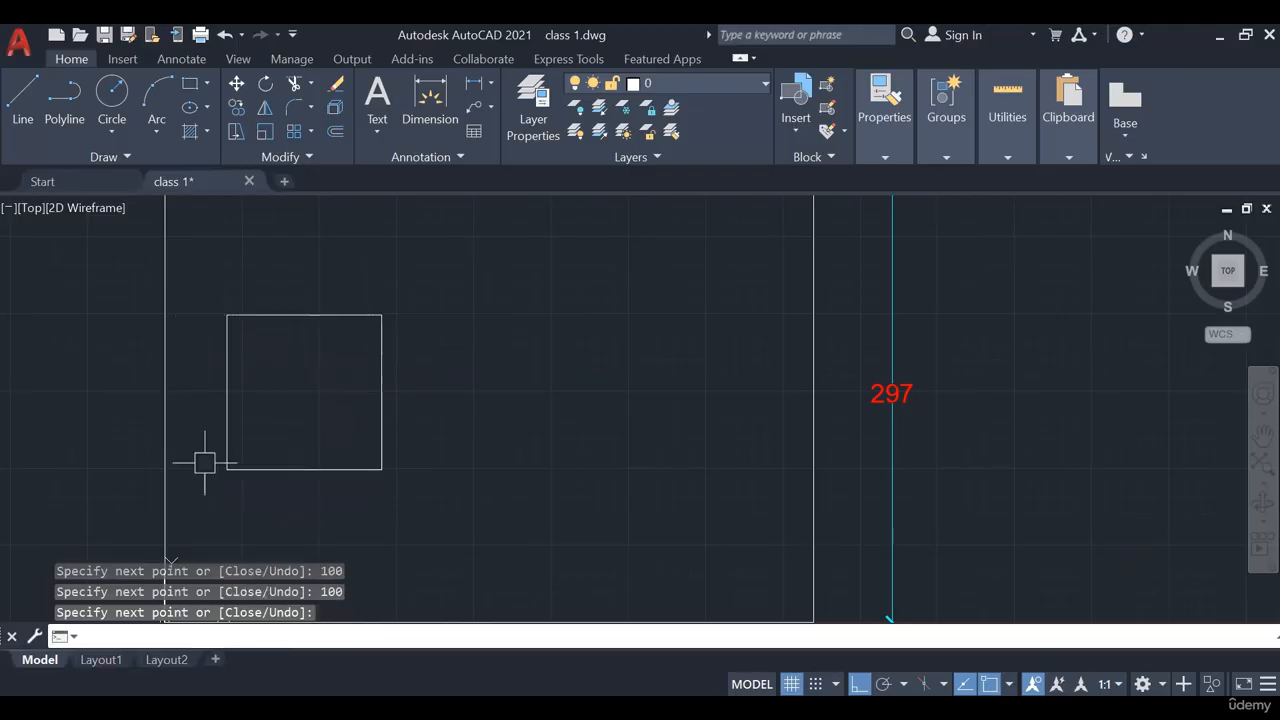
scroll(383, 369, down, 3)
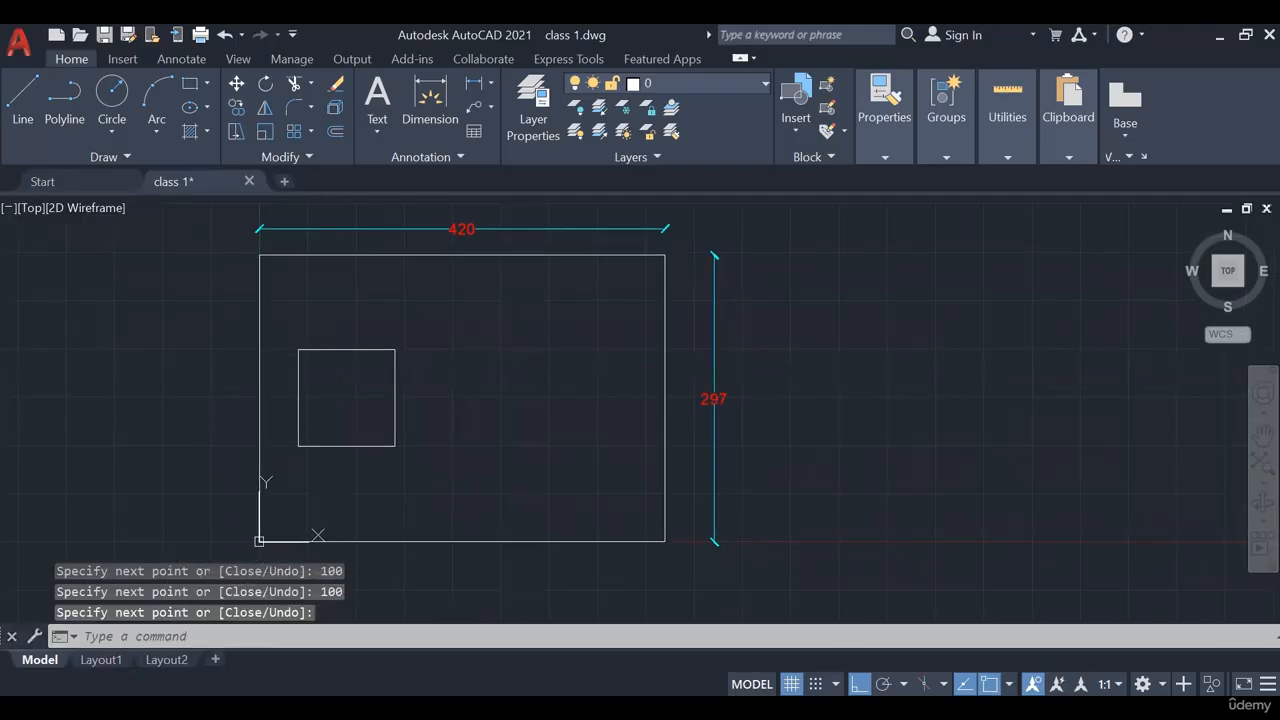
Draw an upright 50 × 100 line rectangle right of the square using 50 and 100 side lengths
scroll(347, 377, up, 3)
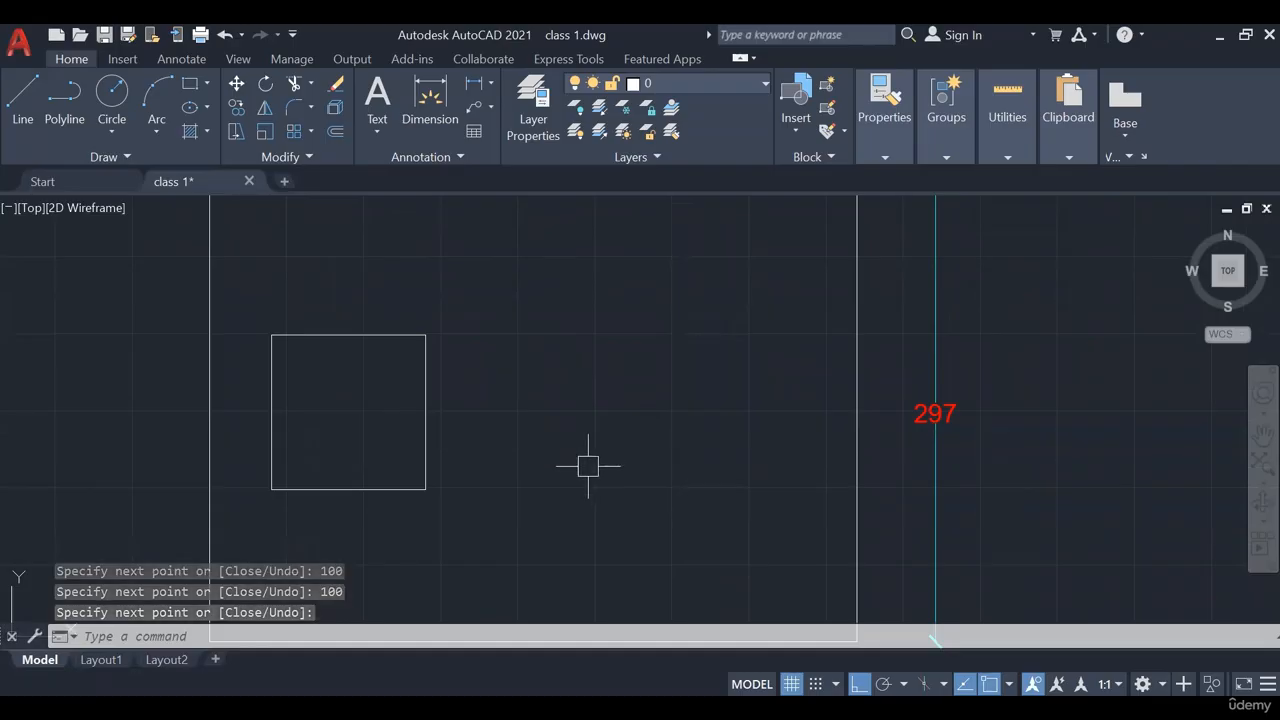
middle_drag(588, 466, 549, 447)
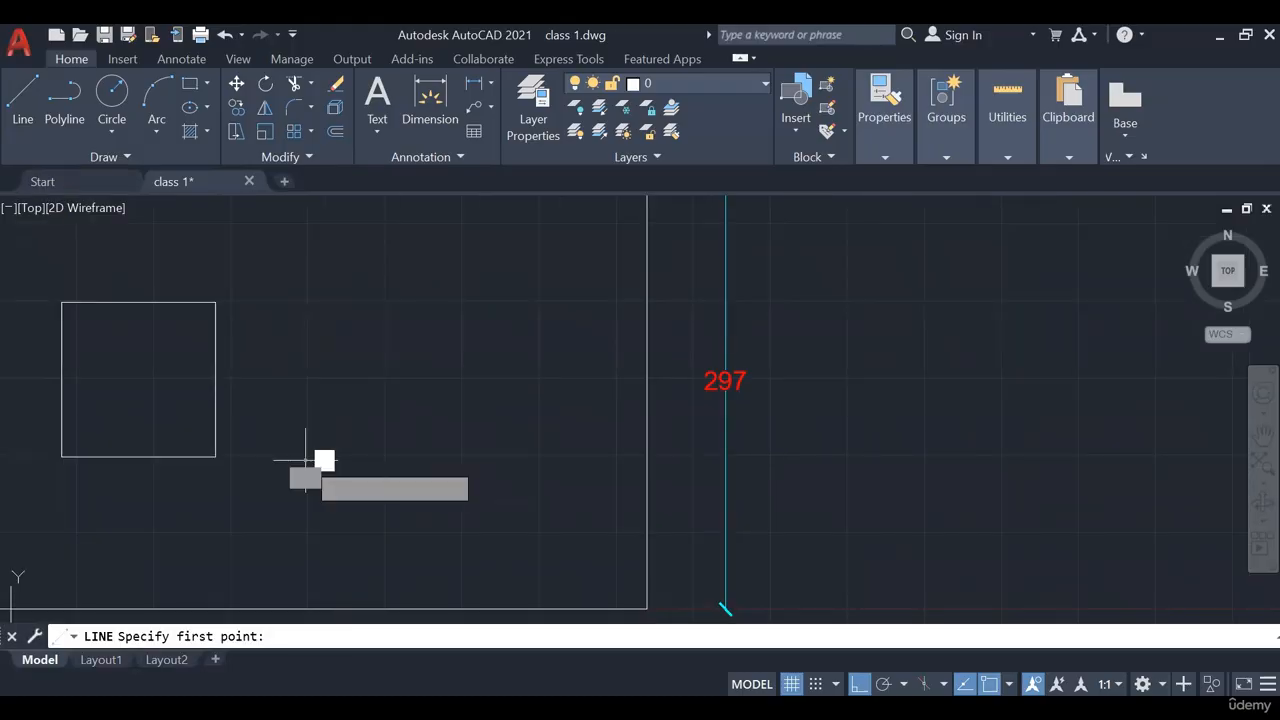
click(305, 460)
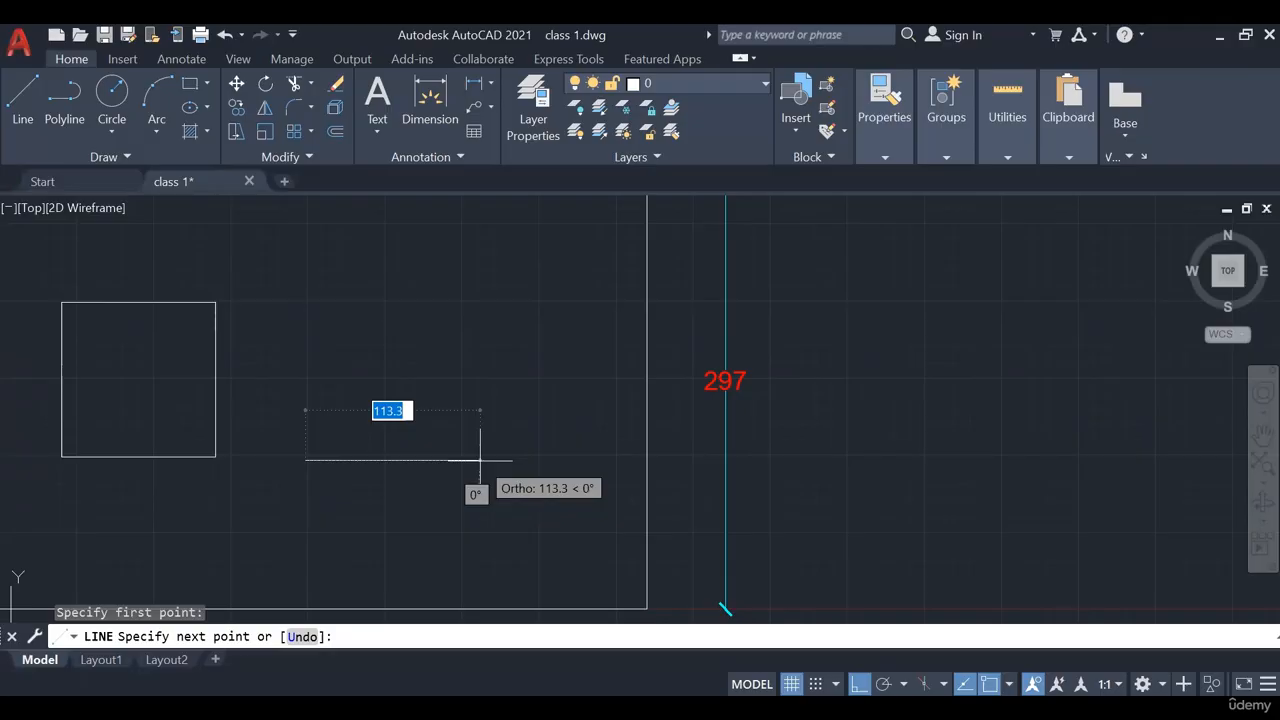
text(5)
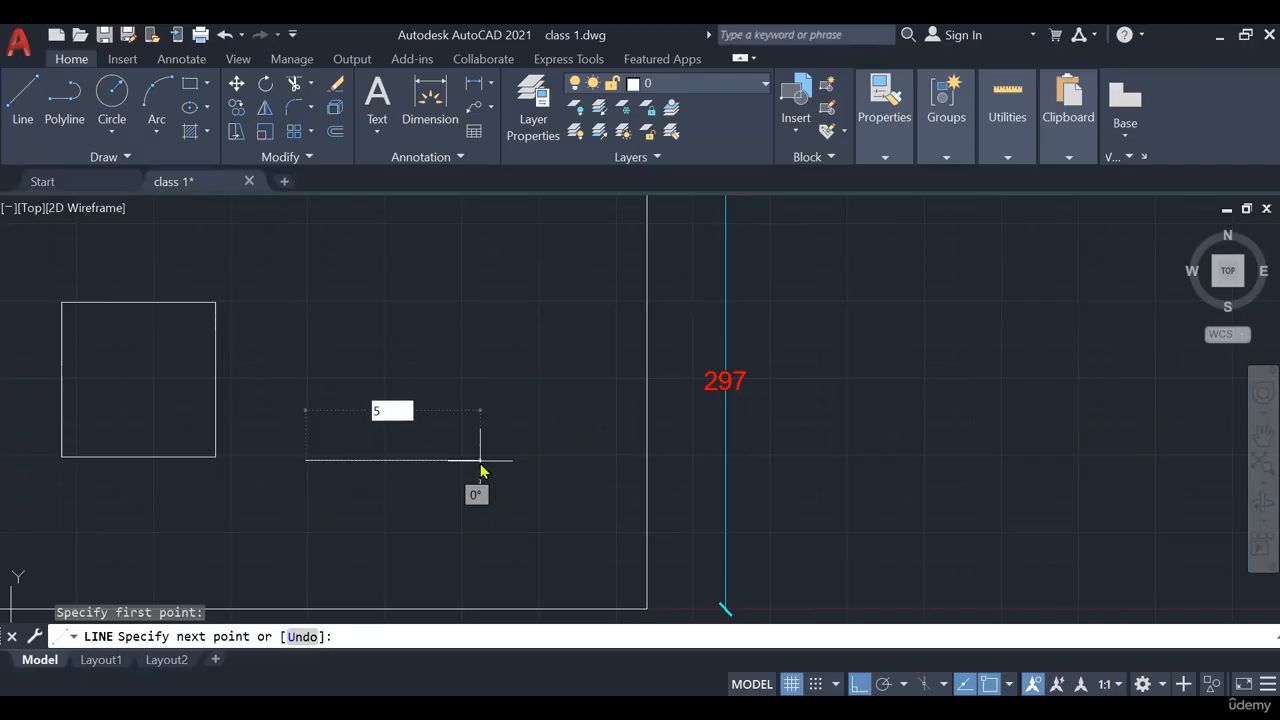
text(0)
key(Return)
text(100)
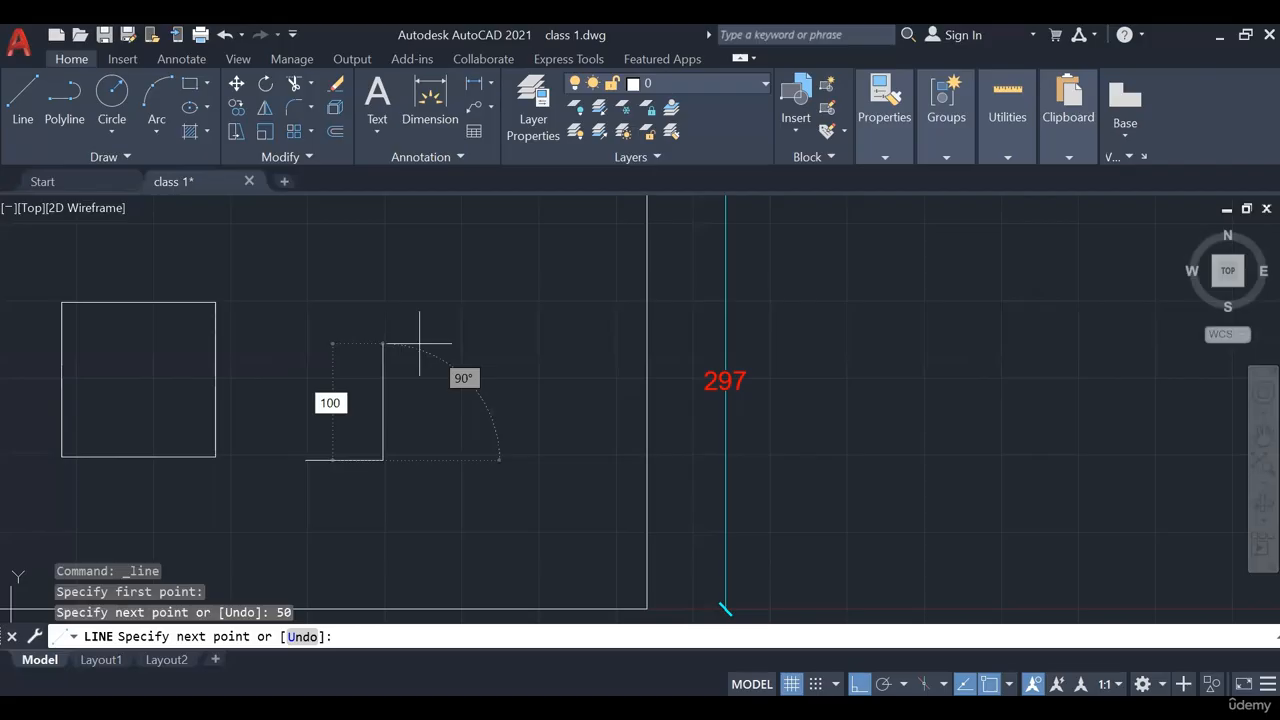
key(Return)
text(50)
key(Return)
text(100)
key(Return)
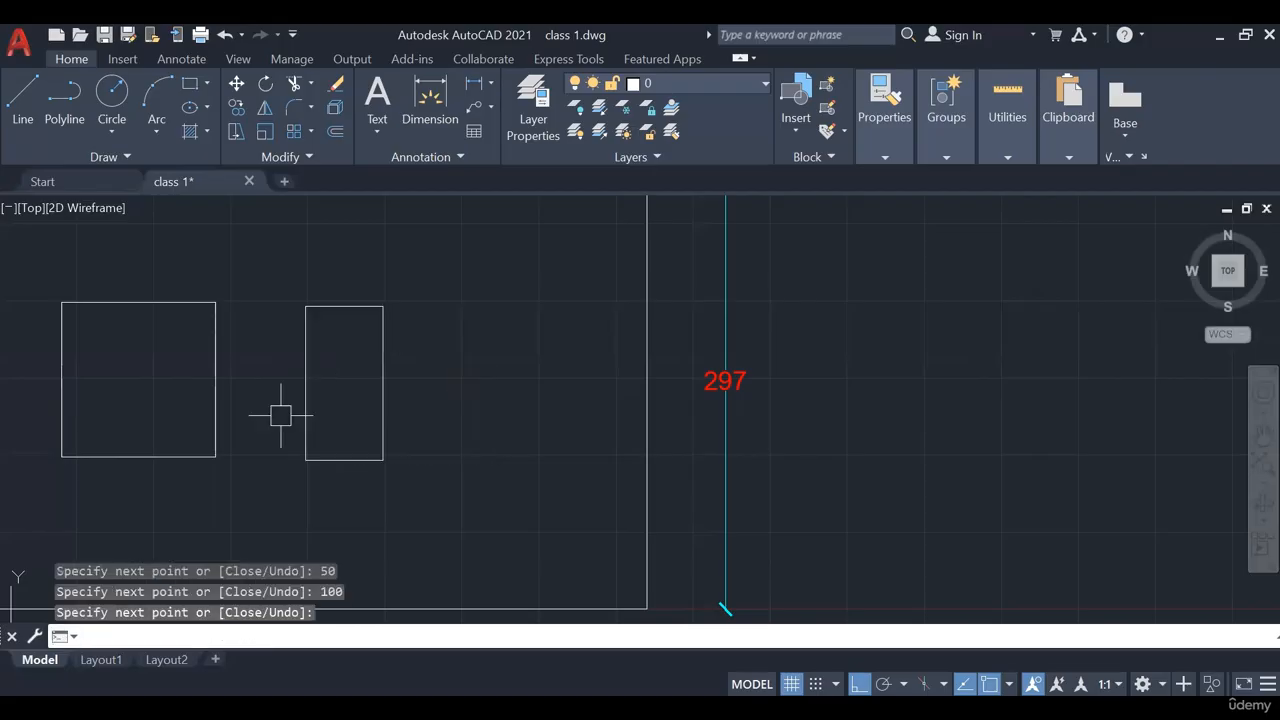
mouse_move(507, 317)
middle_down()
mouse_move(623, 329)
mouse_move(665, 349)
mouse_move(543, 314)
middle_up()
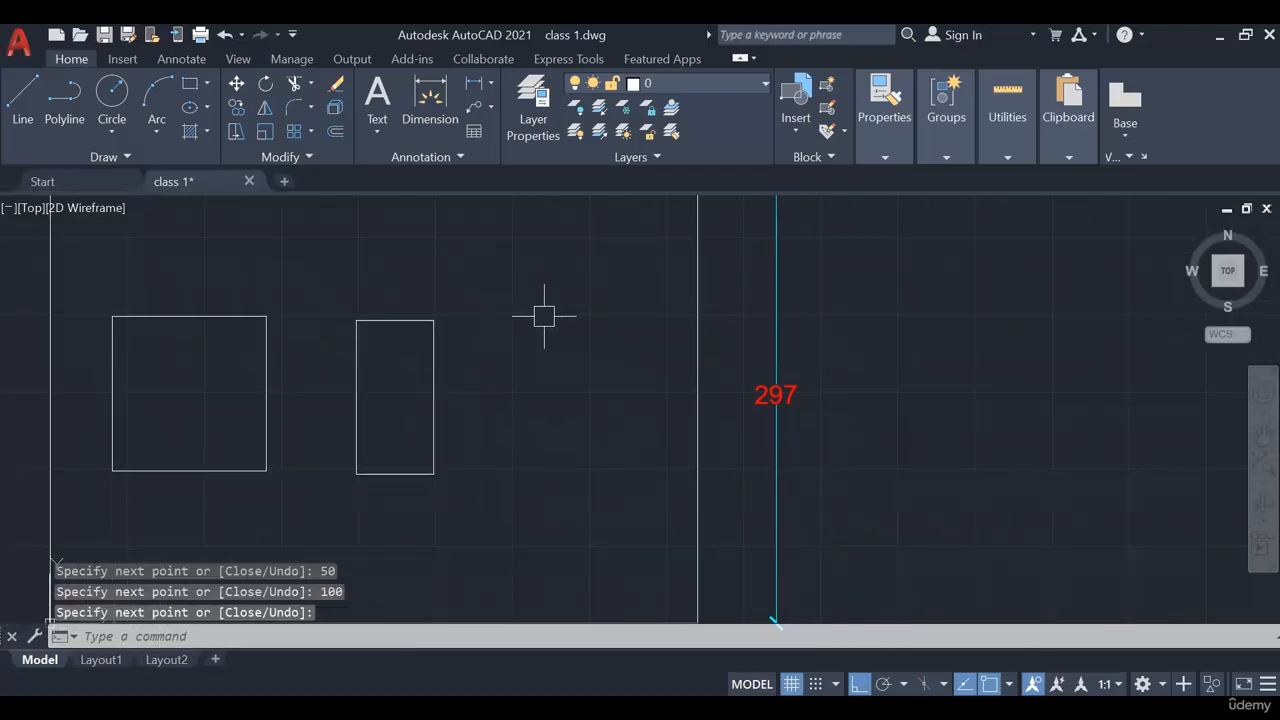
scroll(510, 255, down, 2)
Erase the top edge of the tall 50 × 100 rectangle
middle_drag(514, 251, 503, 314)
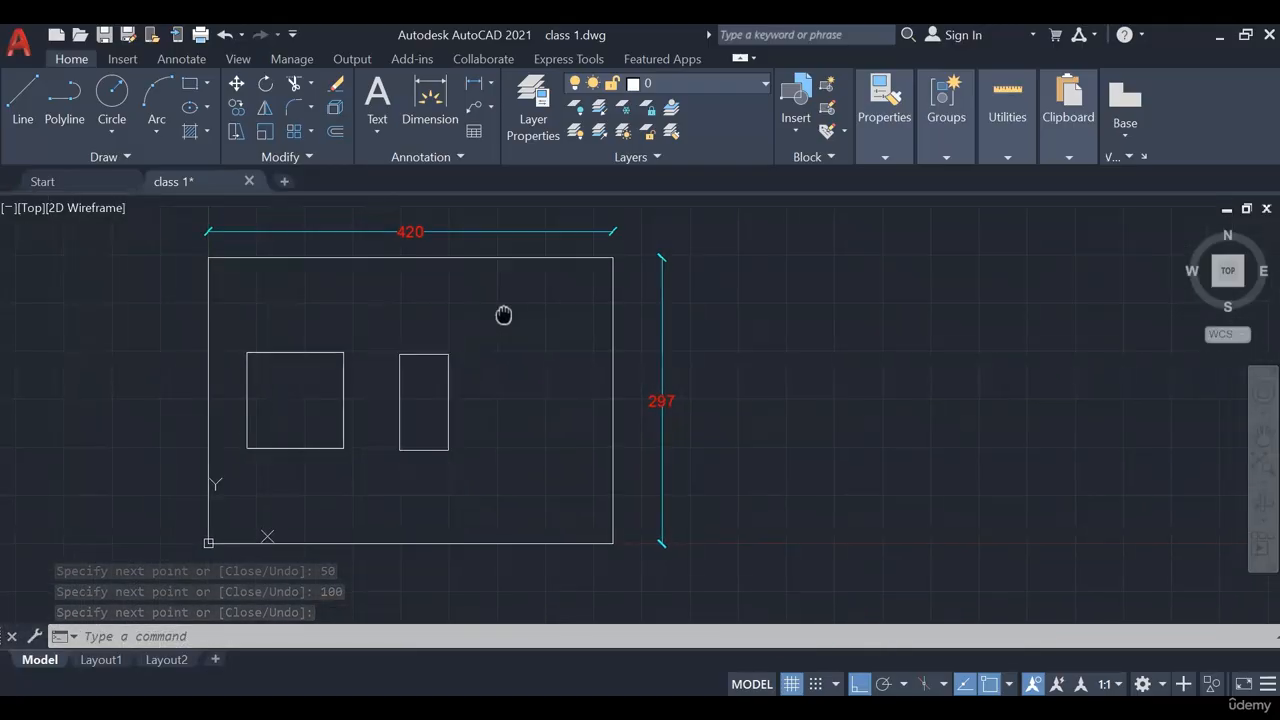
scroll(419, 355, up, 4)
click(419, 345)
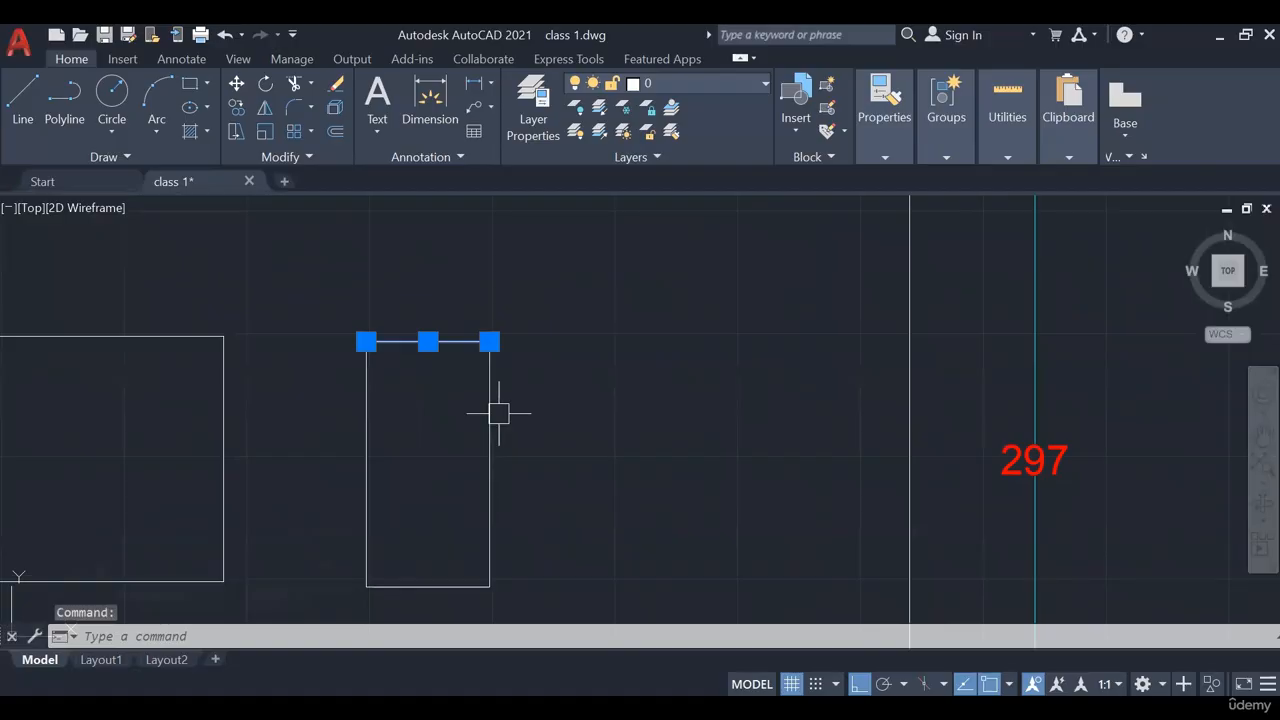
key(Delete)
Window-select the square and the tall rectangle and delete both
scroll(517, 397, down, 2)
click(575, 311)
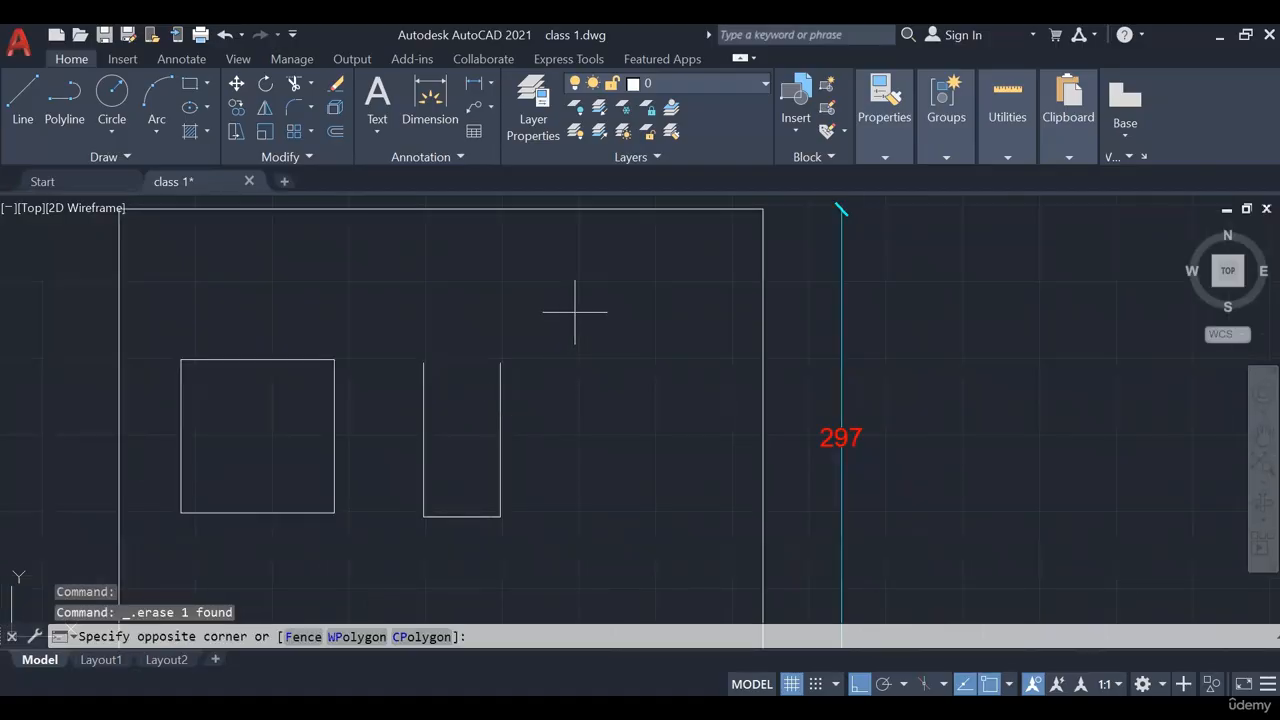
click(180, 556)
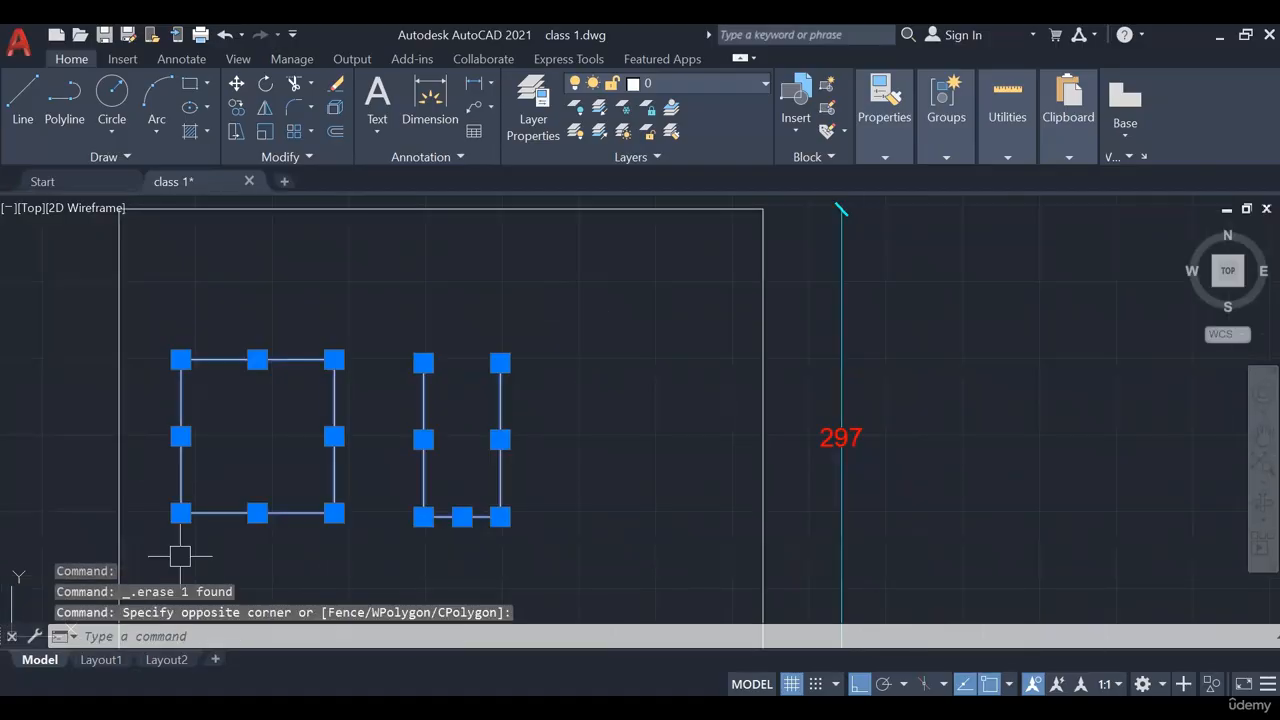
key(Delete)
scroll(391, 409, down, 2)
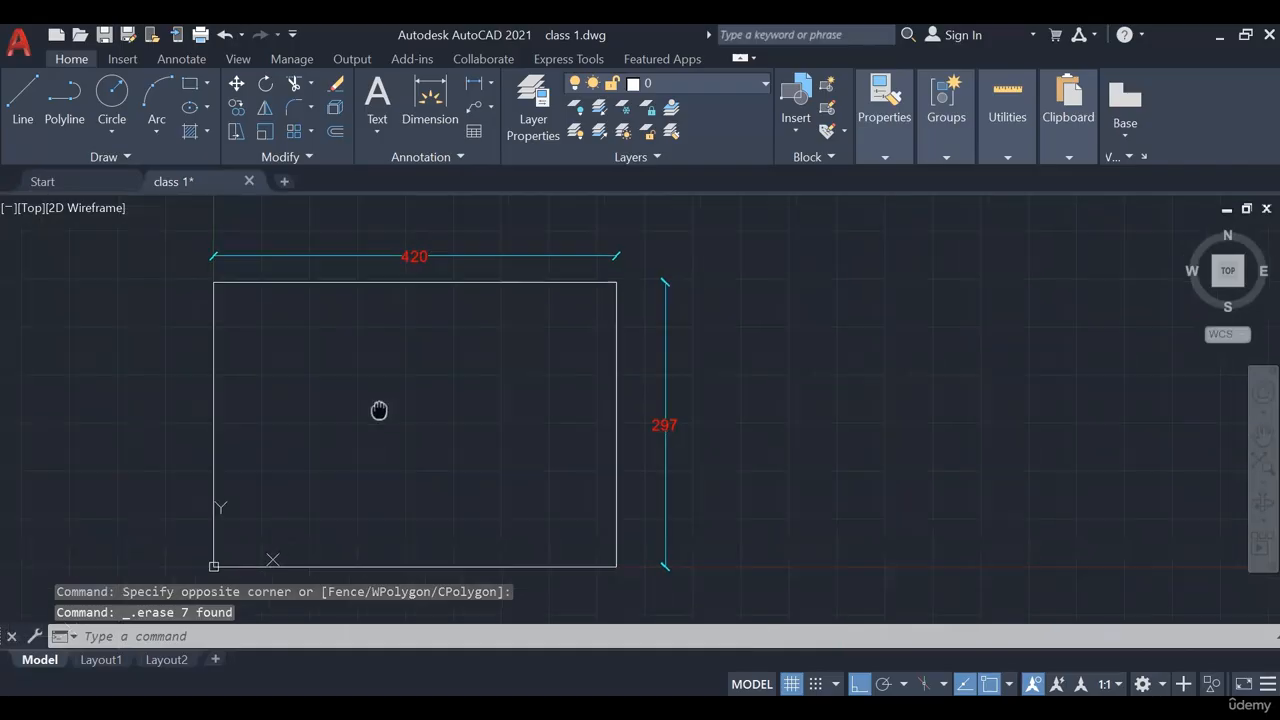
middle_drag(474, 421, 476, 466)
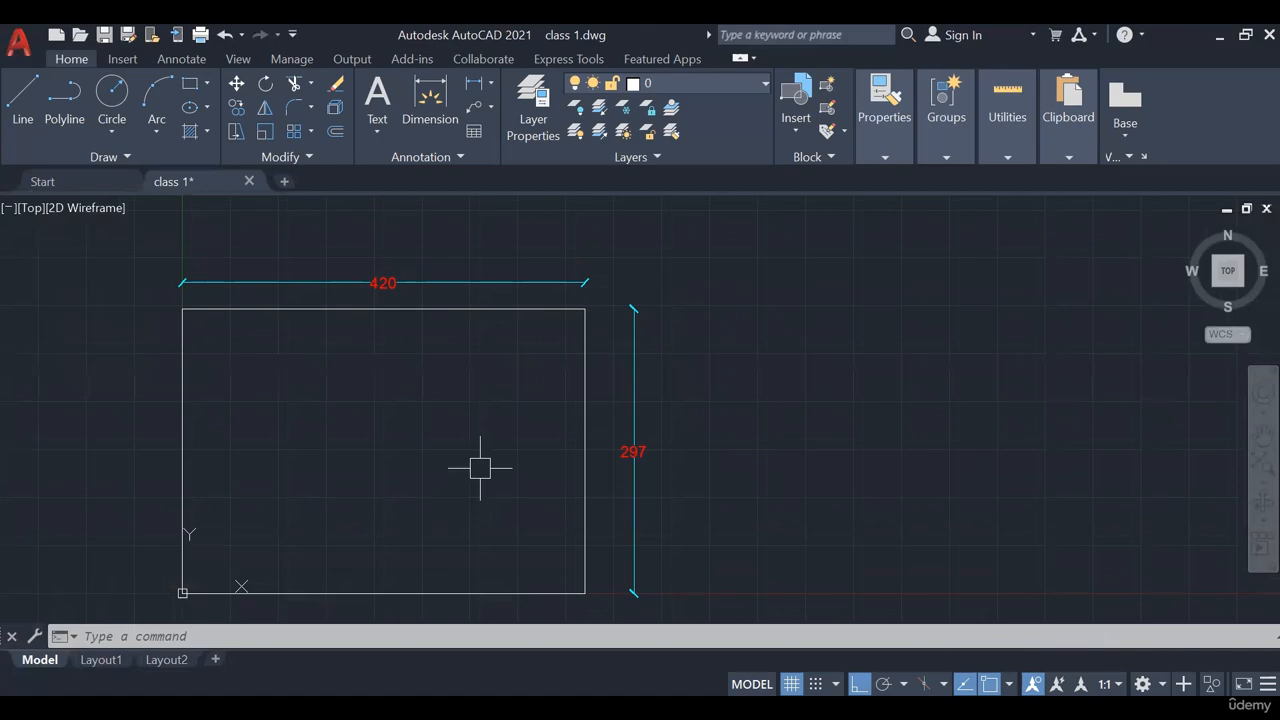
Start the Polyline command and zoom toward the frame's lower-left area
click(75, 130)
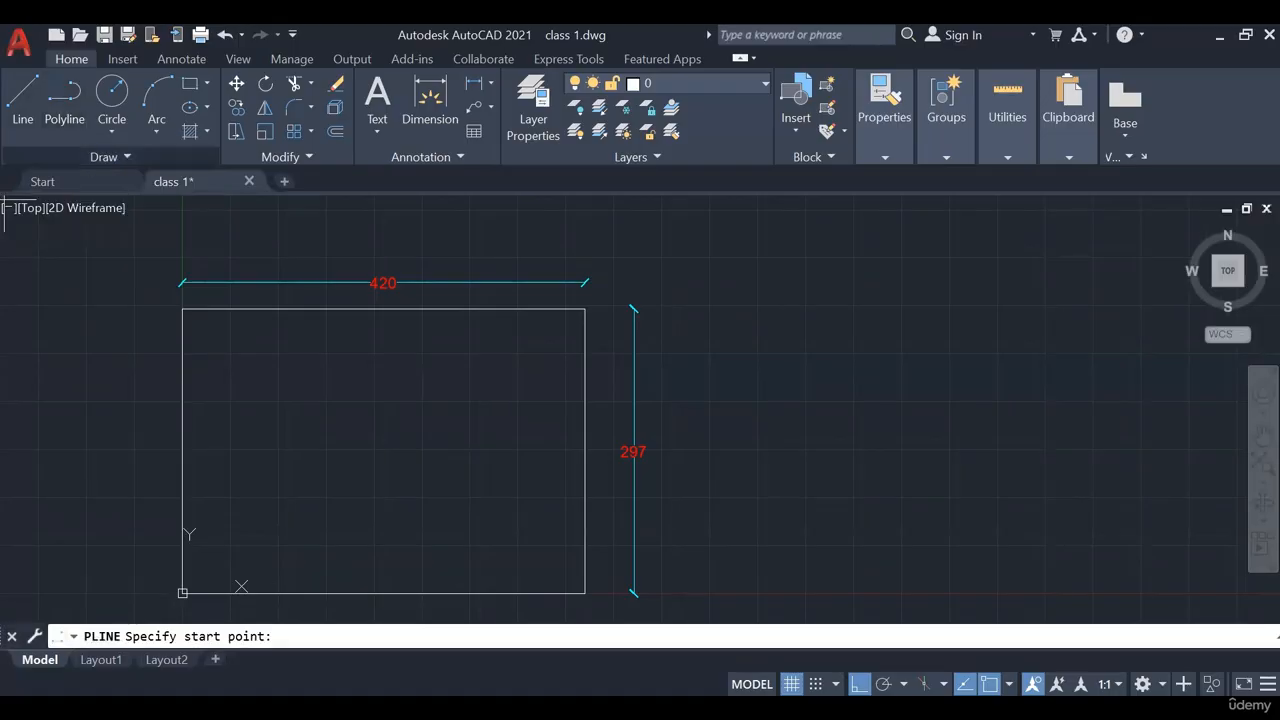
middle_drag(331, 477, 308, 418)
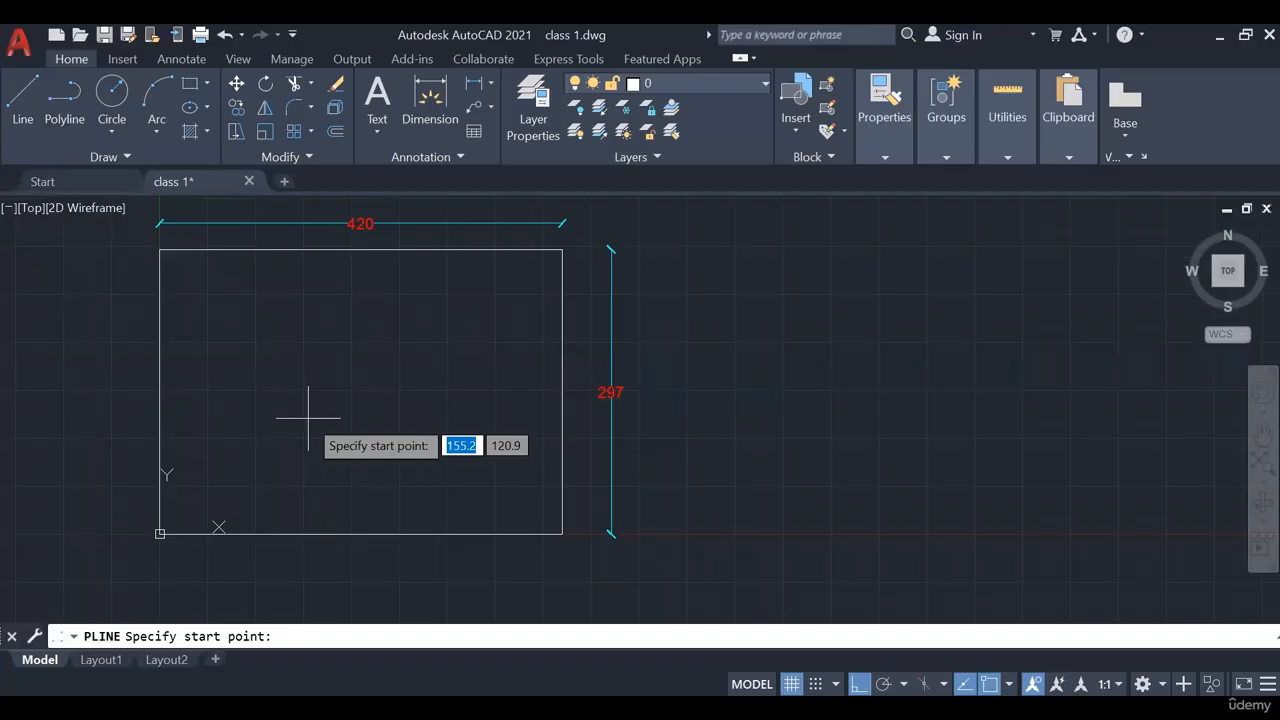
scroll(207, 431, up, 2)
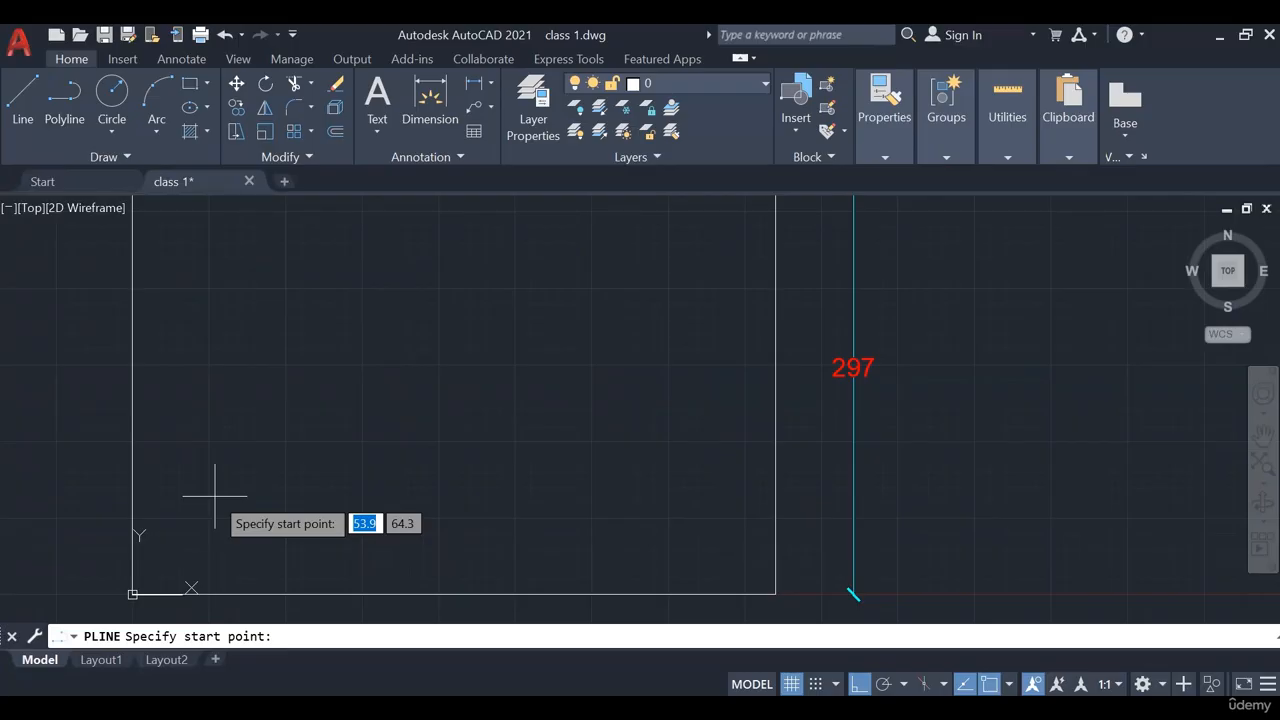
Draw a 200 × 100 polyline rectangle with sides 200, 100, 200, 100 from a lower-left start point
click(210, 481)
text(200)
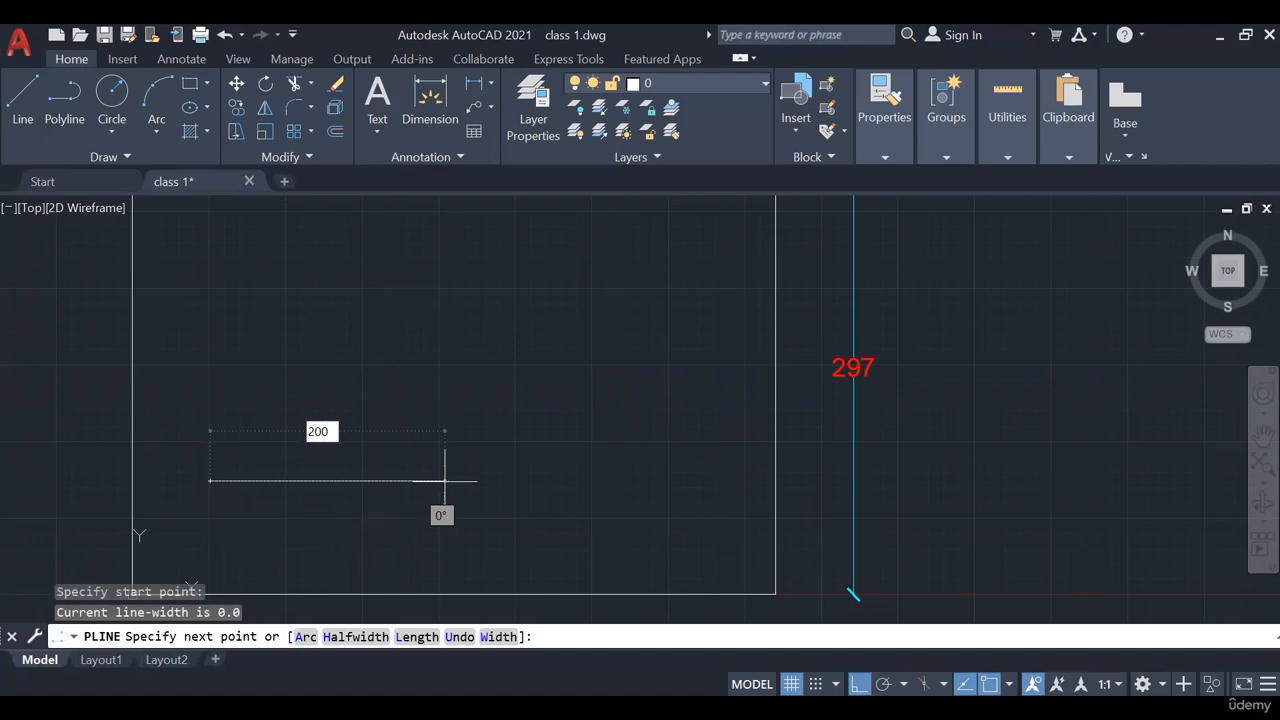
key(Return)
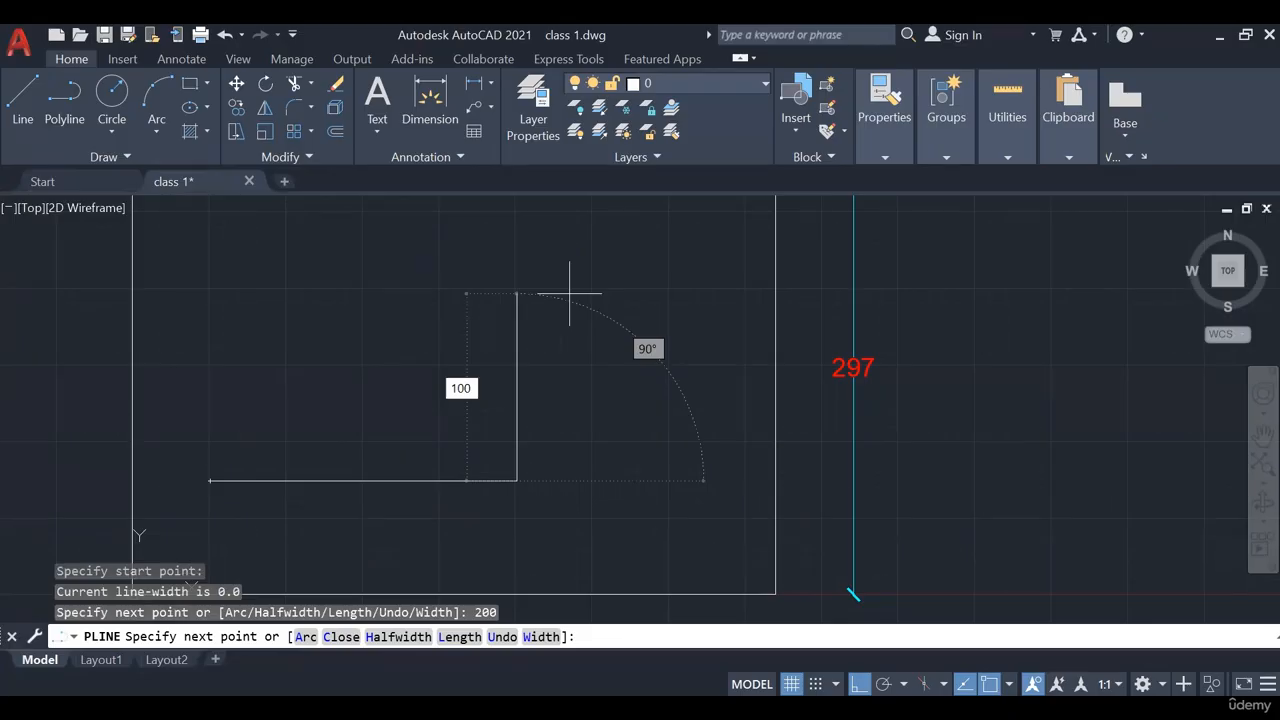
key(Return)
text(200)
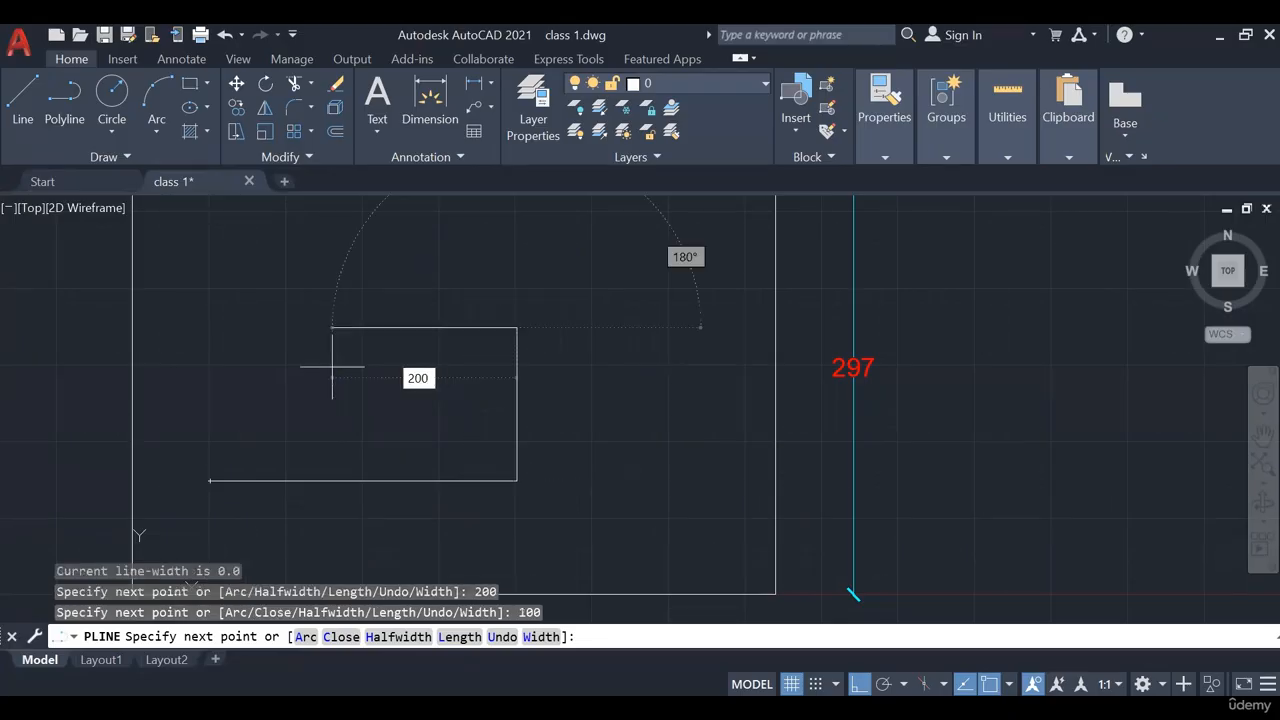
key(Return)
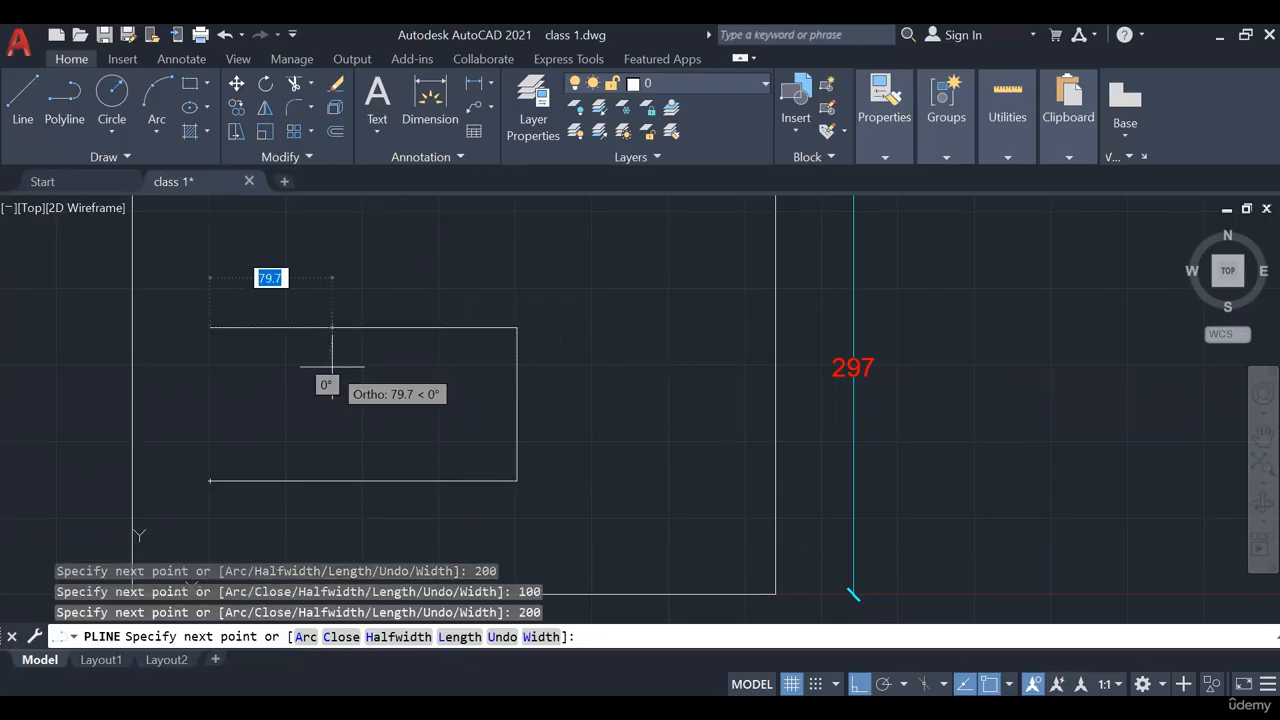
text(1)
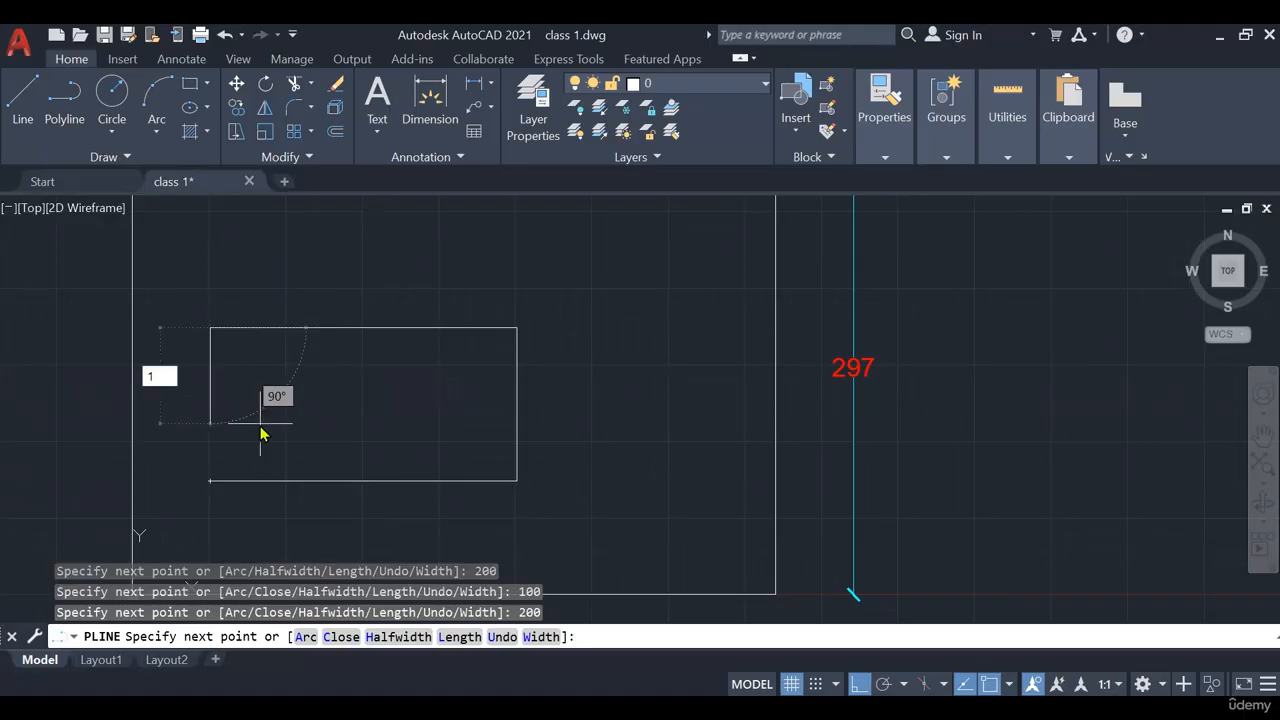
text(00)
key(Return)
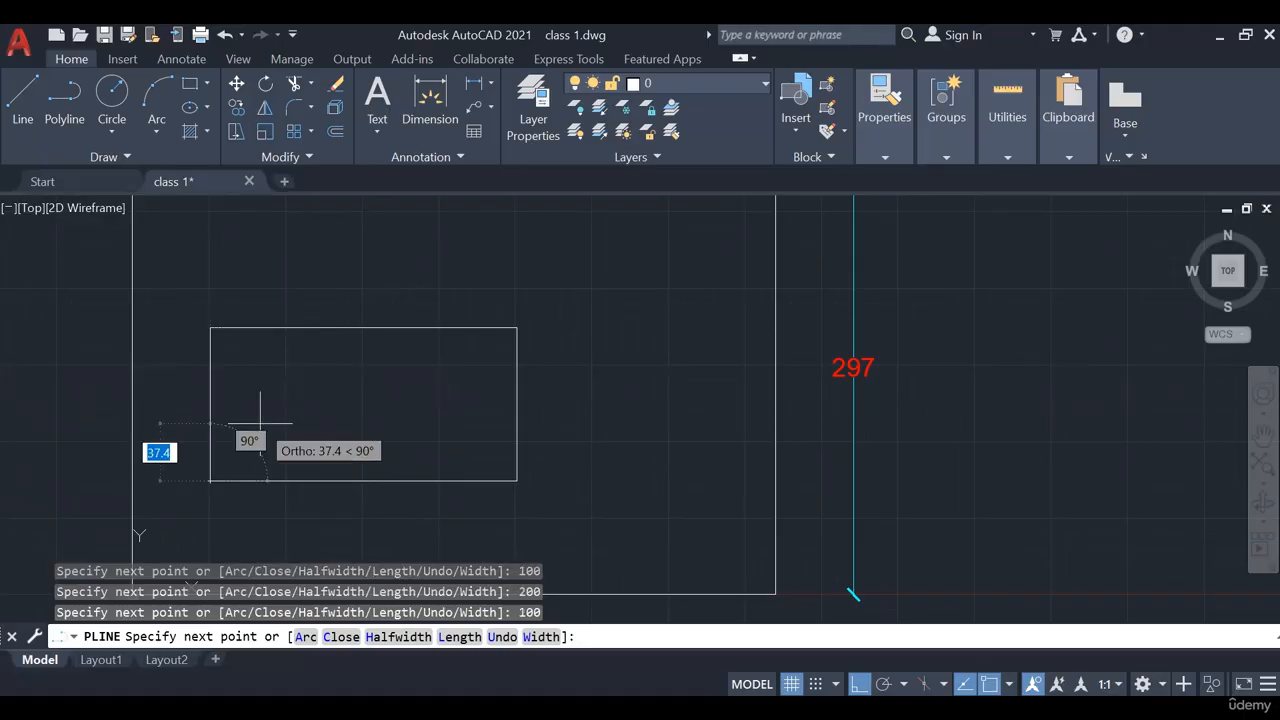
key(Return)
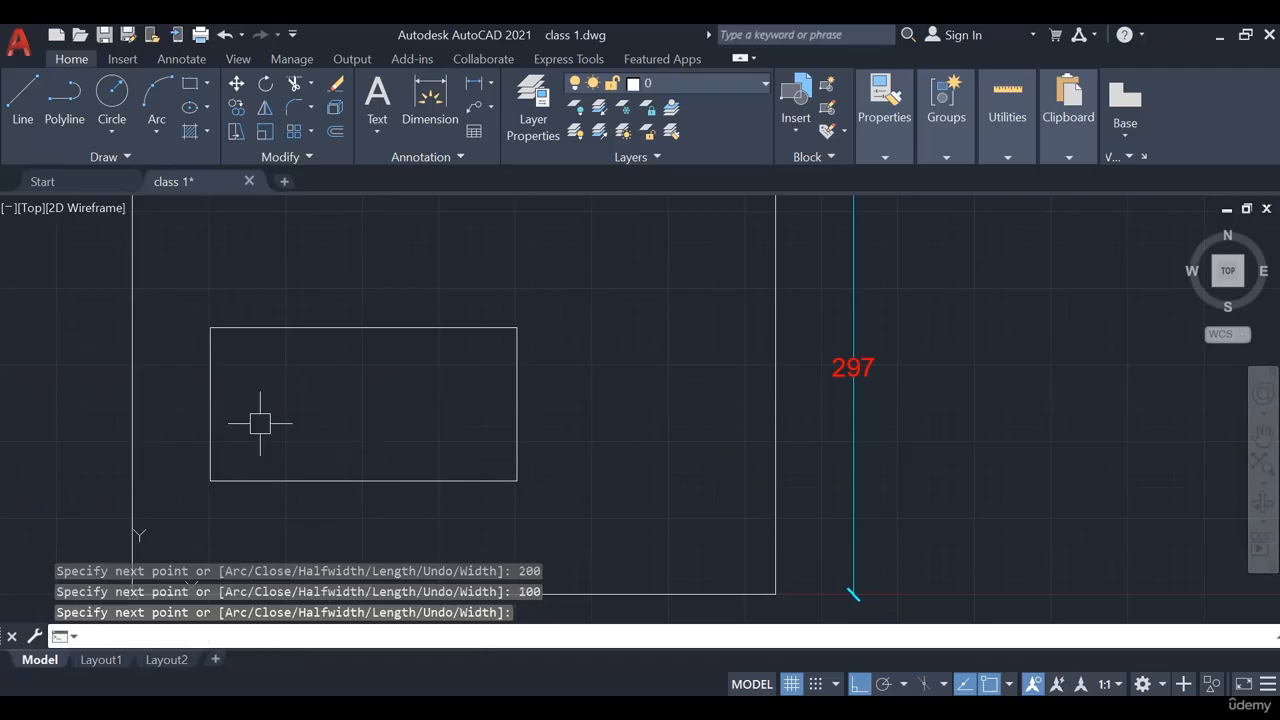
Draw a 200 × 50 rectangle of separate lines directly on top of the 200 × 100 rectangle
middle_drag(298, 441, 258, 441)
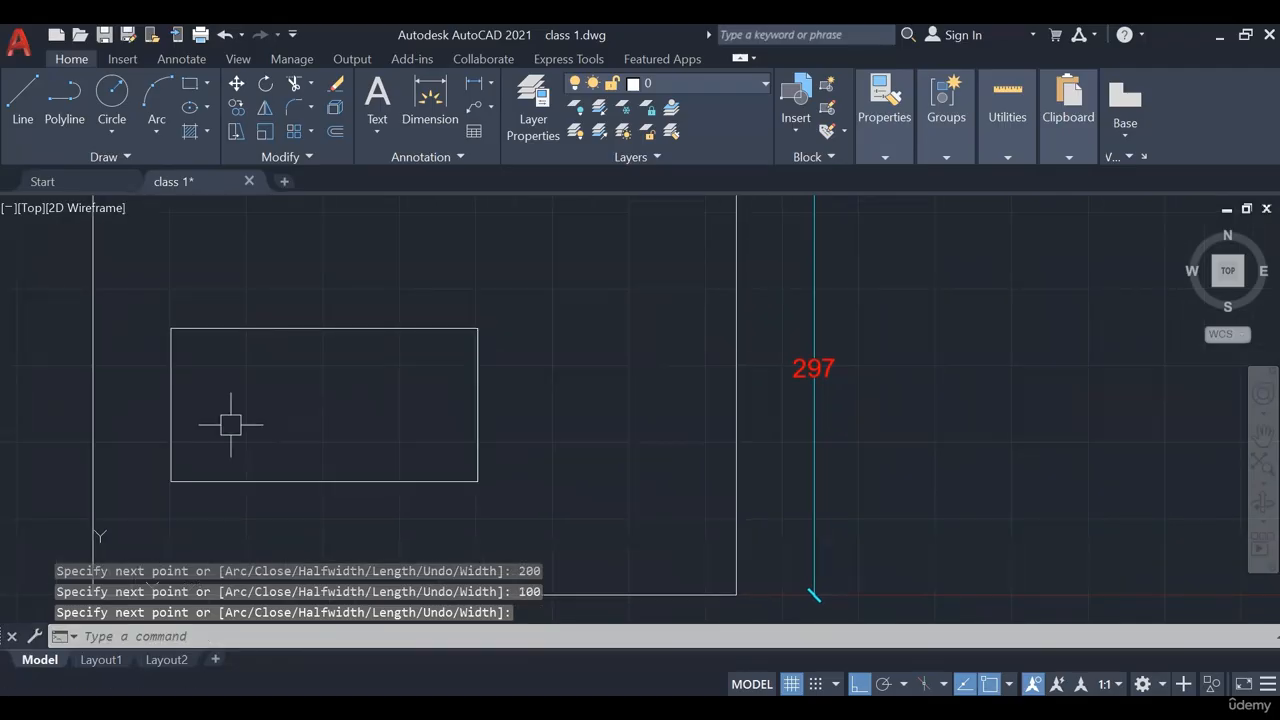
middle_drag(402, 466, 382, 447)
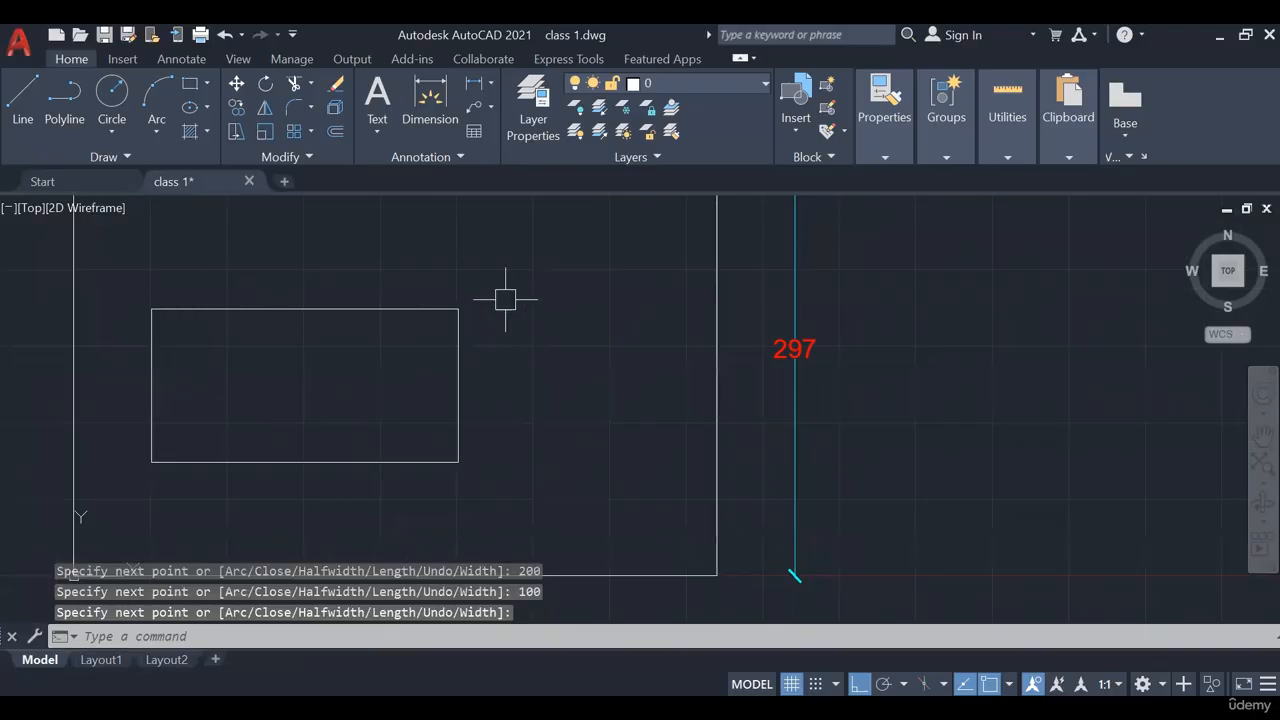
scroll(481, 477, down, 2)
middle_drag(470, 433, 453, 399)
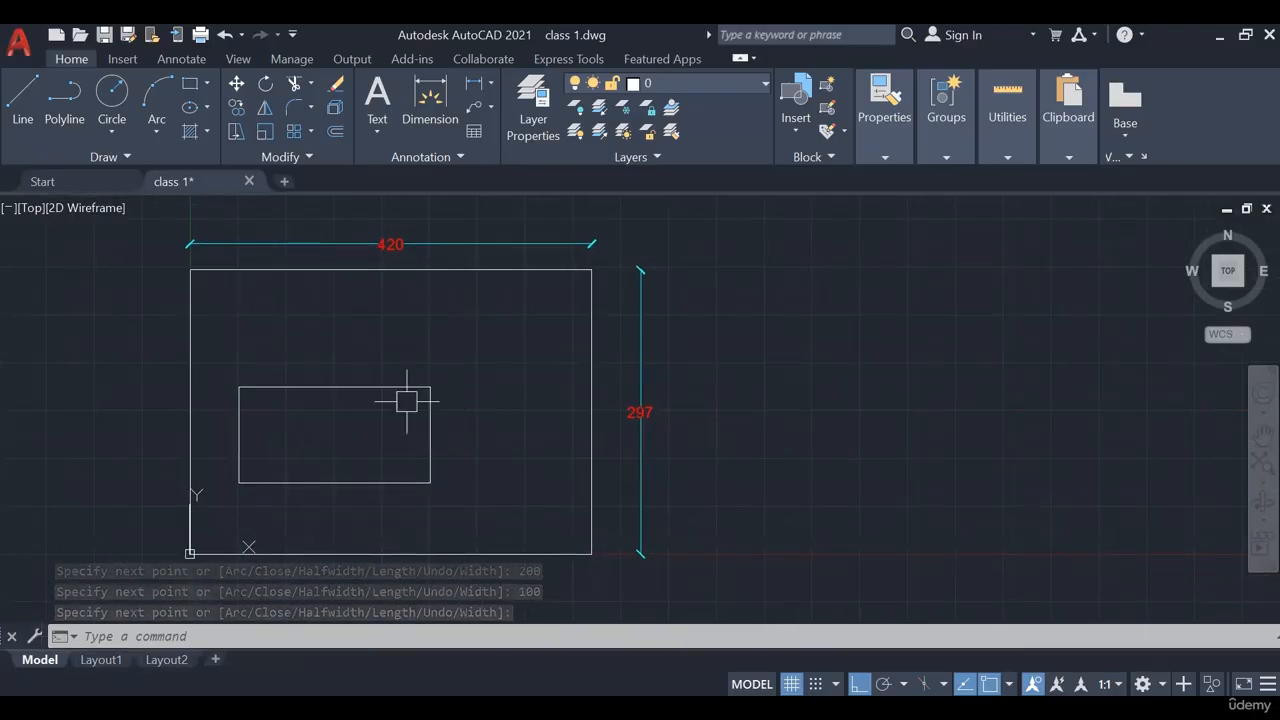
middle_drag(441, 353, 436, 374)
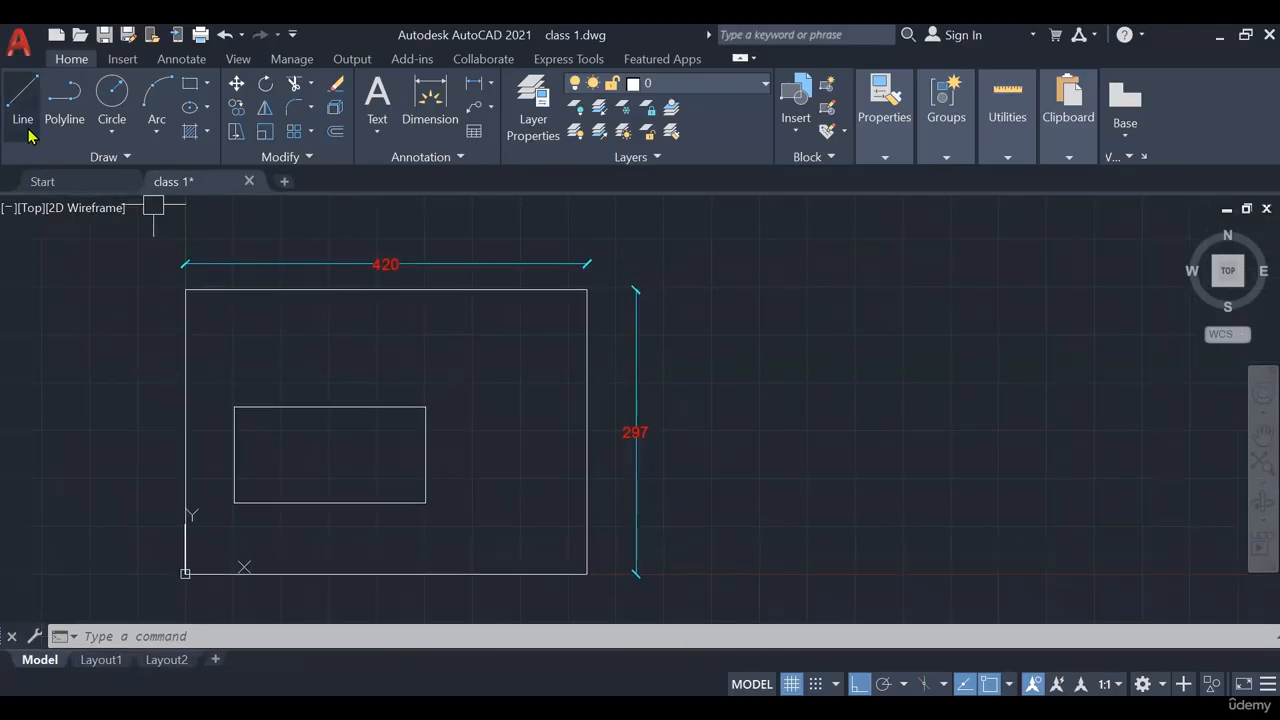
click(26, 120)
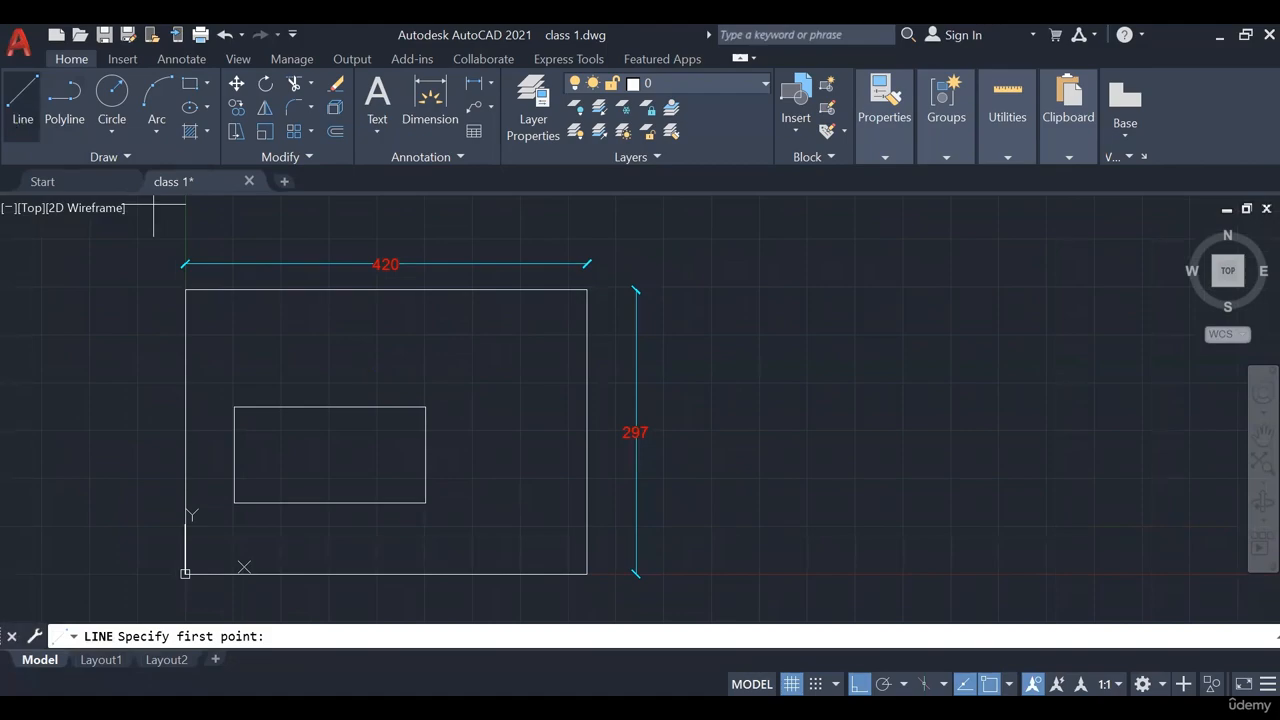
scroll(138, 404, up, 2)
click(290, 375)
text(200)
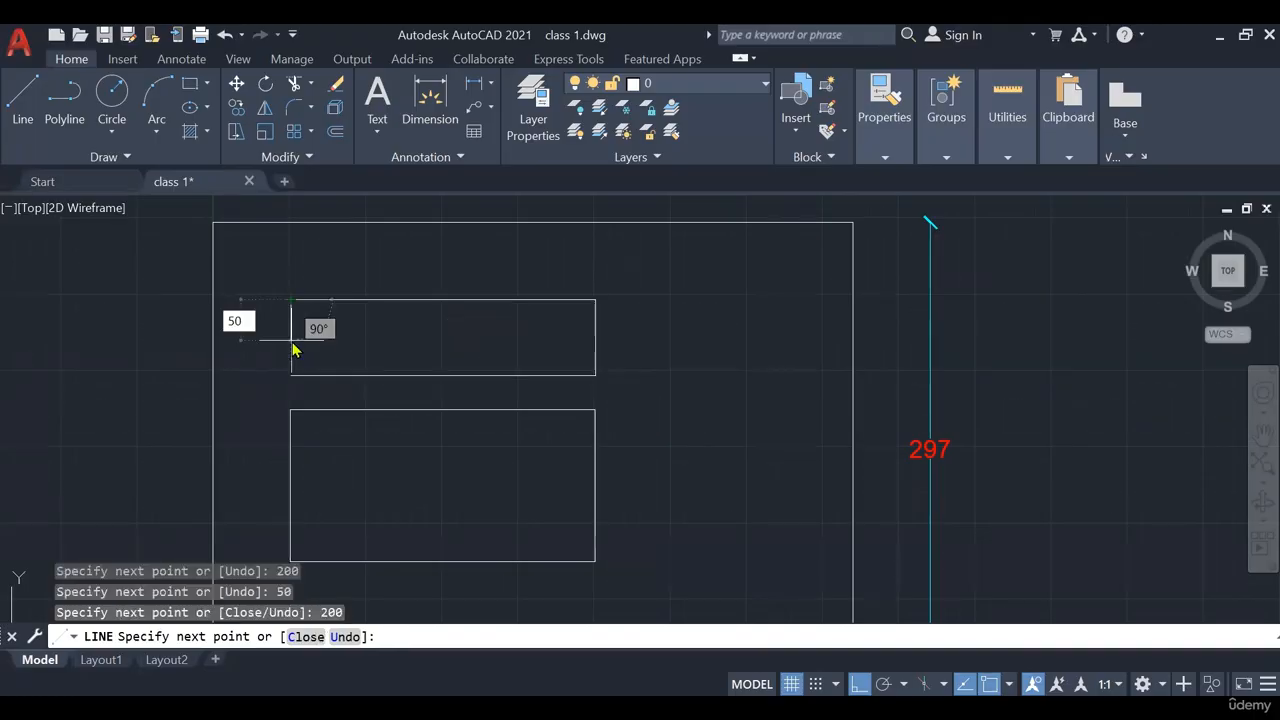
key(Return)
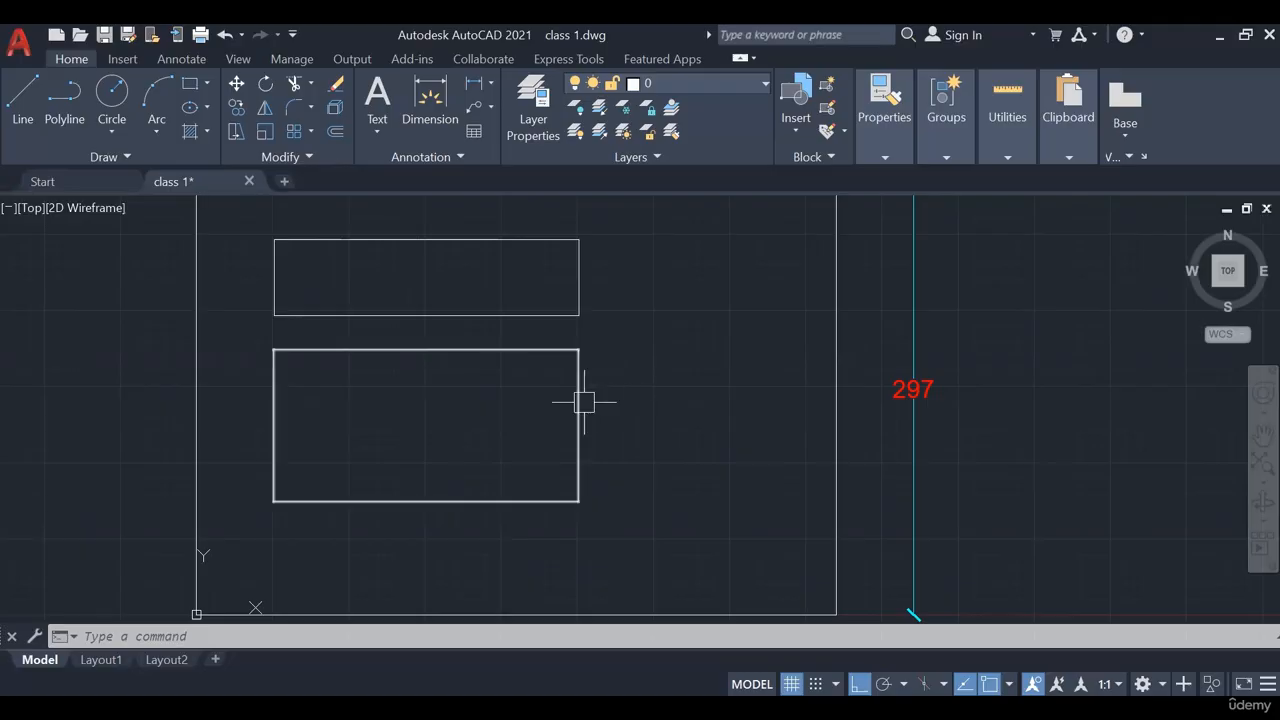
Select the lower rectangle, then the upper rectangle's four edges, clearing each selection
click(579, 397)
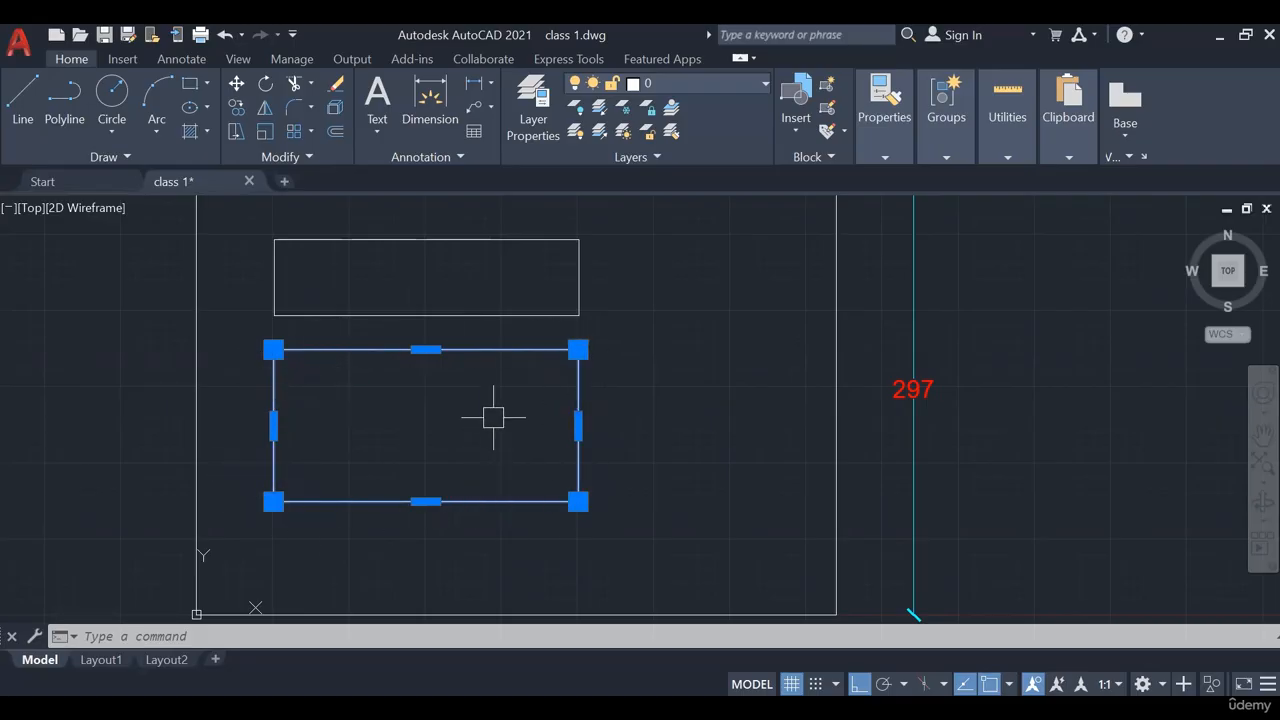
key(Escape)
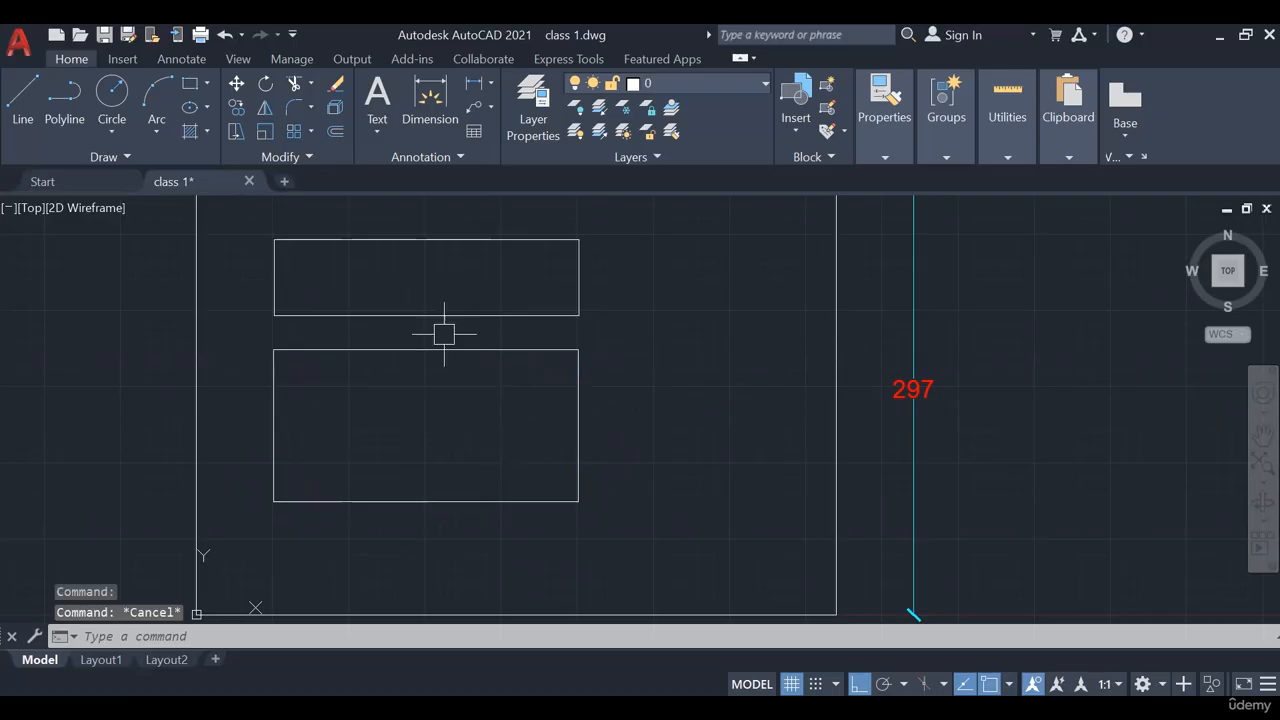
click(578, 276)
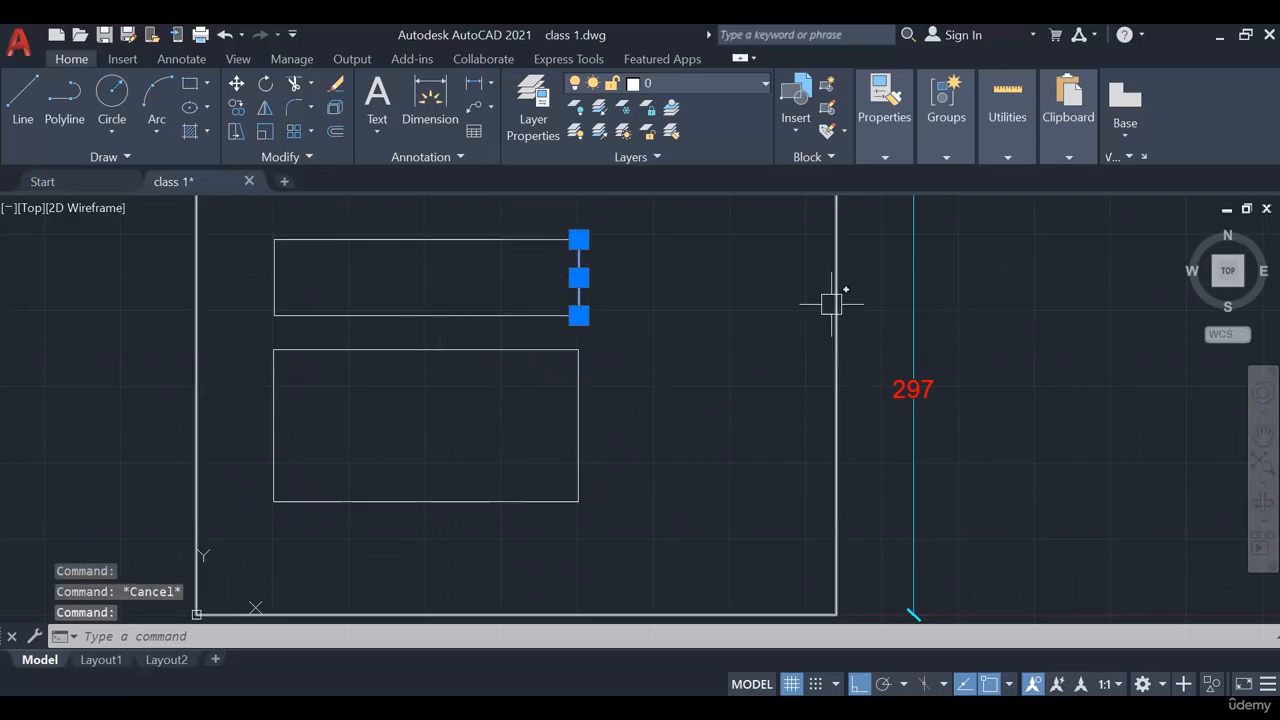
click(434, 239)
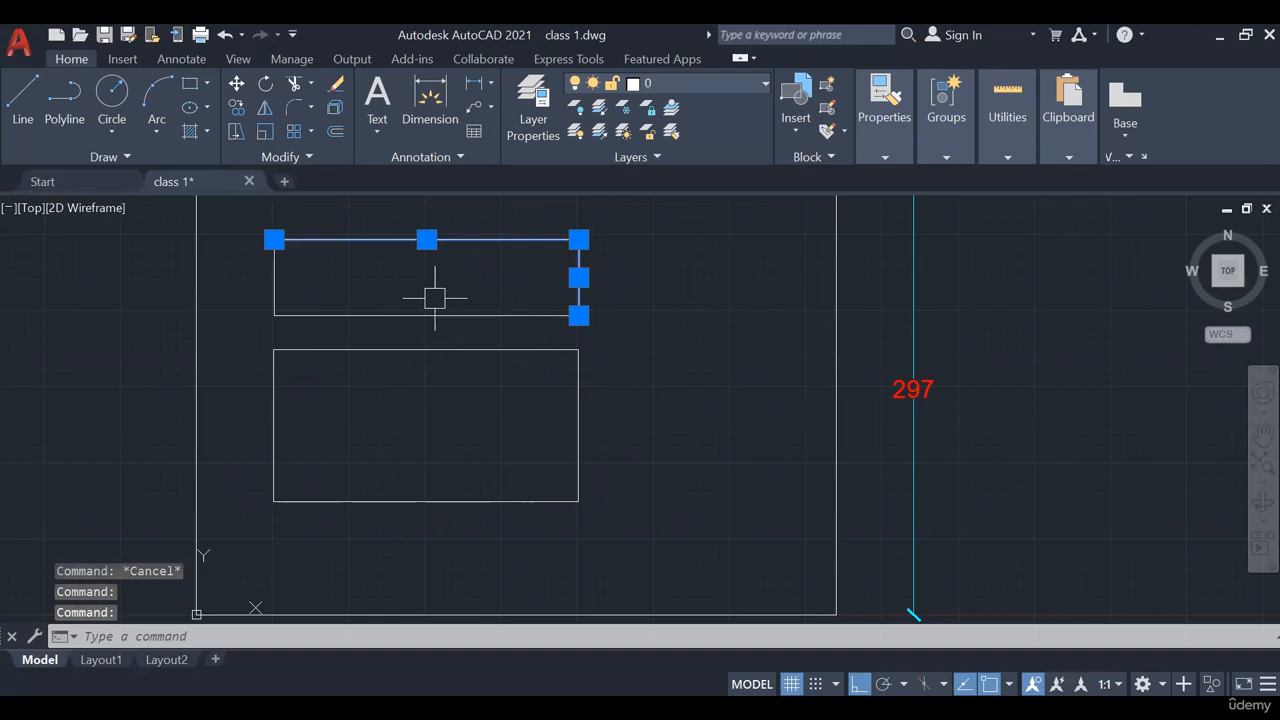
click(275, 277)
click(416, 315)
click(416, 315)
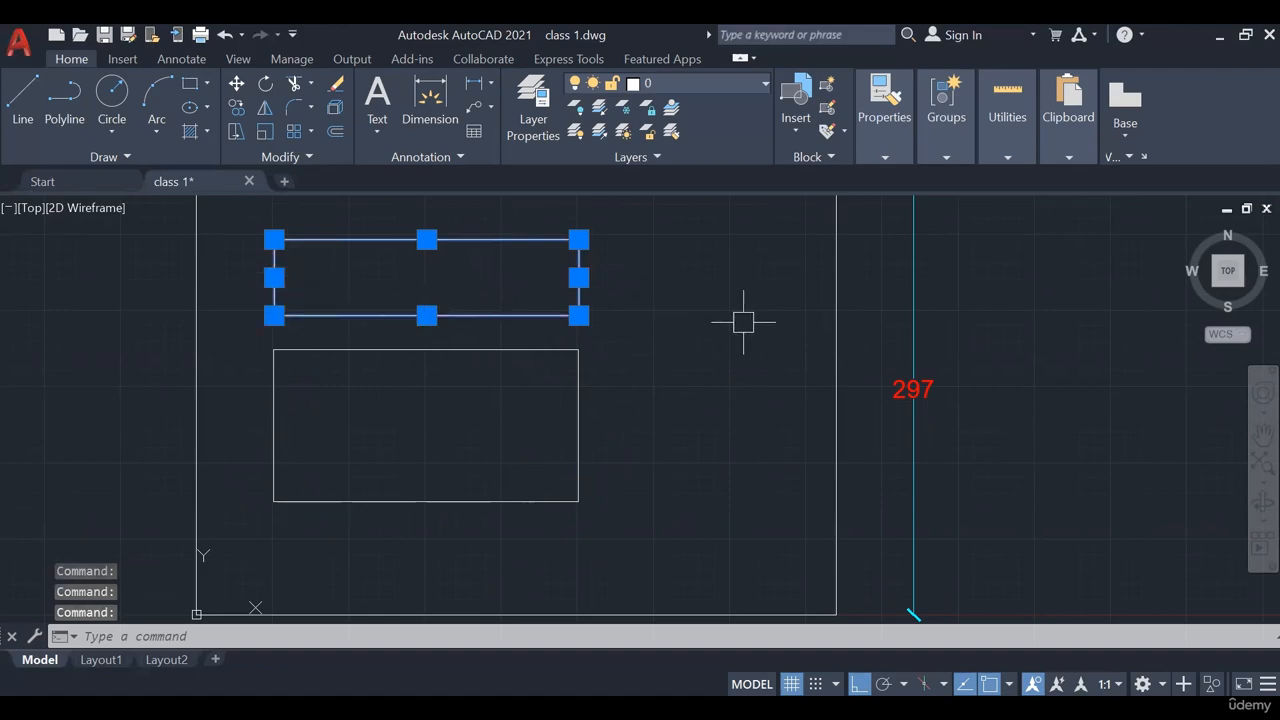
key(Escape)
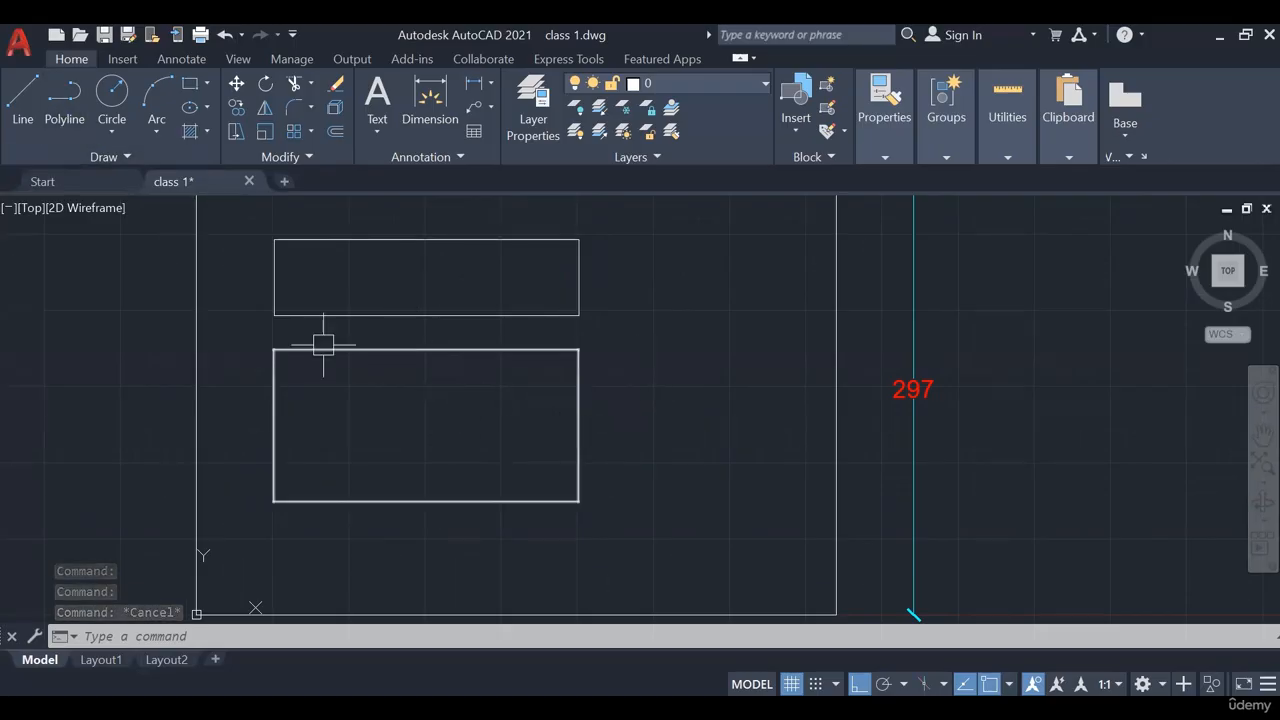
click(354, 501)
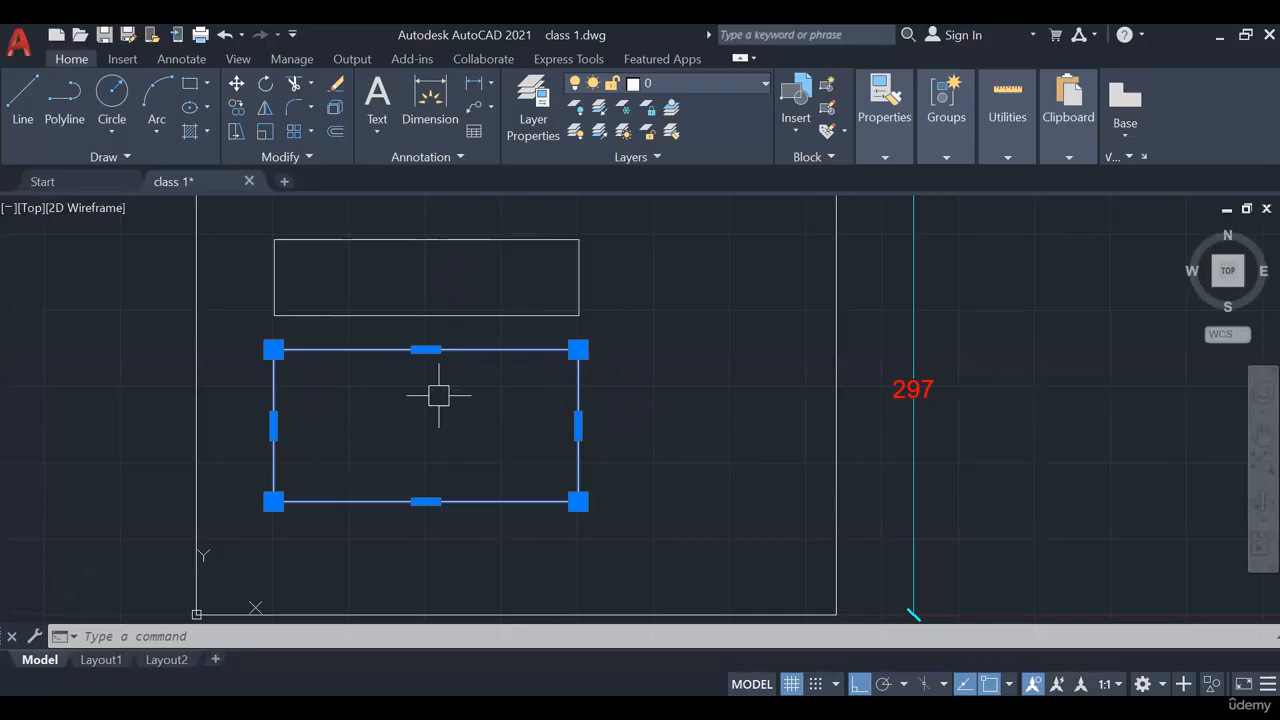
key(Escape)
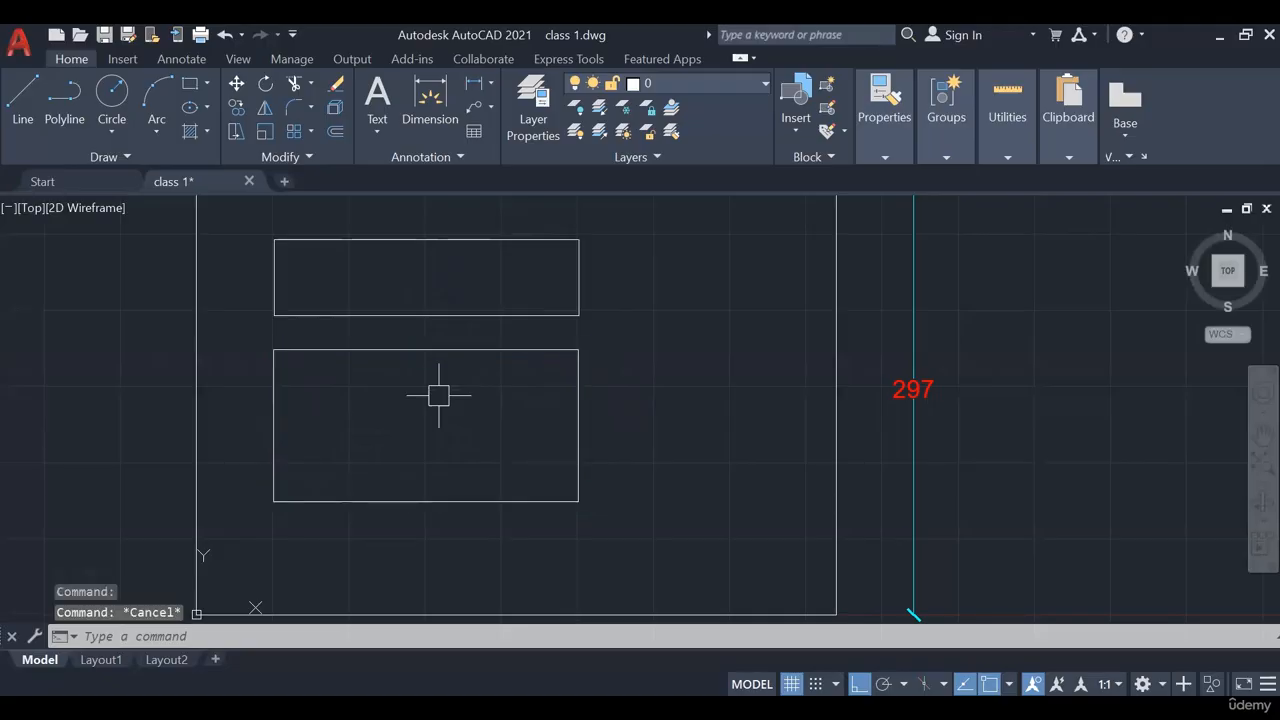
Erase the upper rectangle's left edge, then erase the lower rectangle and undo it
click(384, 254)
click(268, 258)
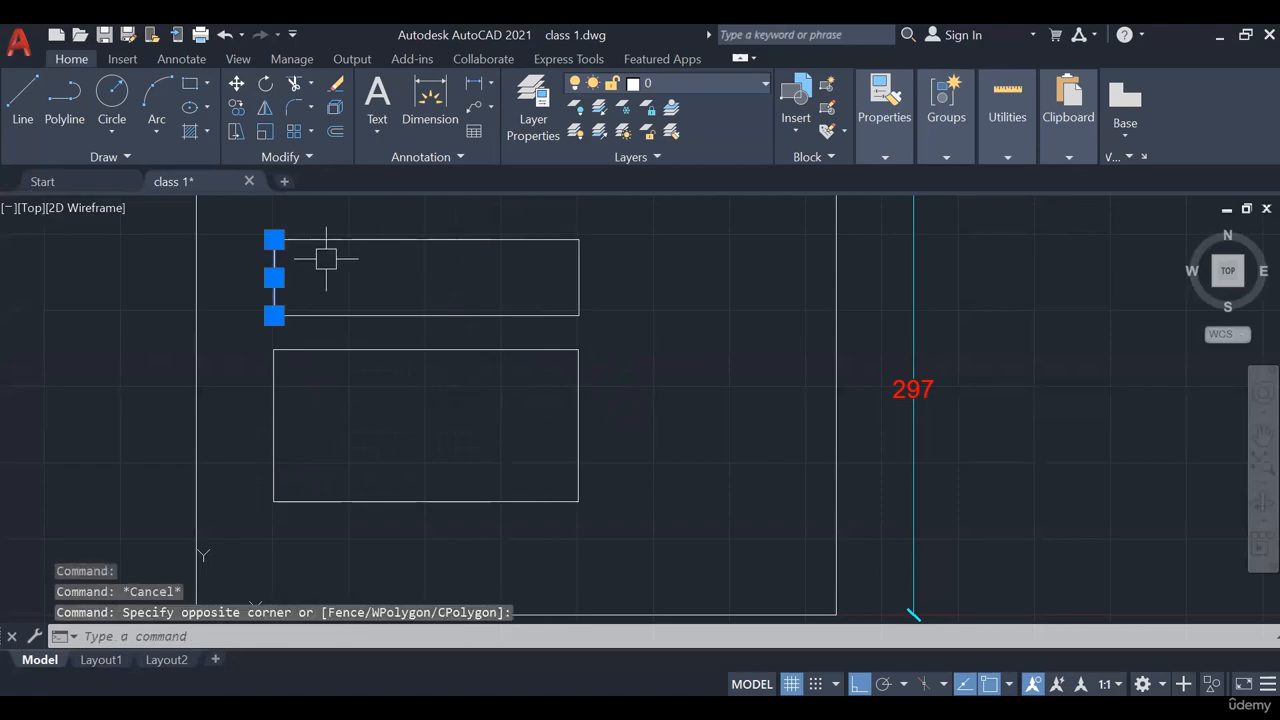
key(Delete)
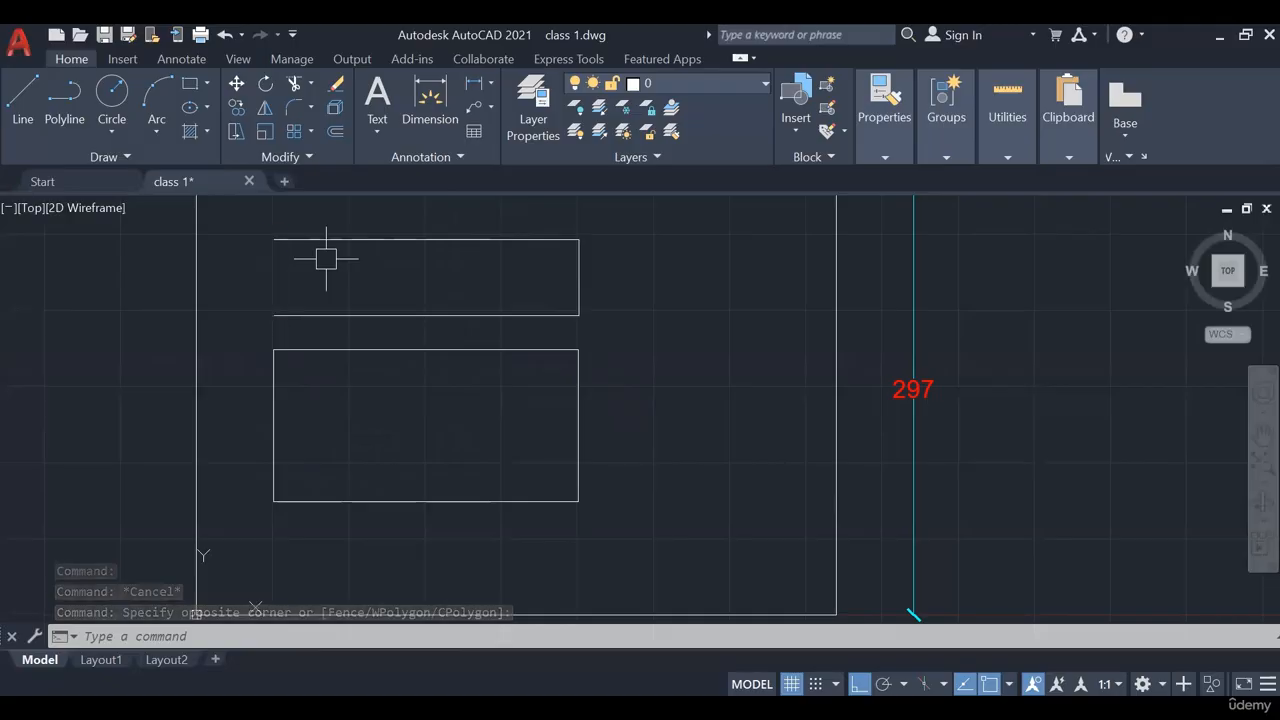
click(273, 410)
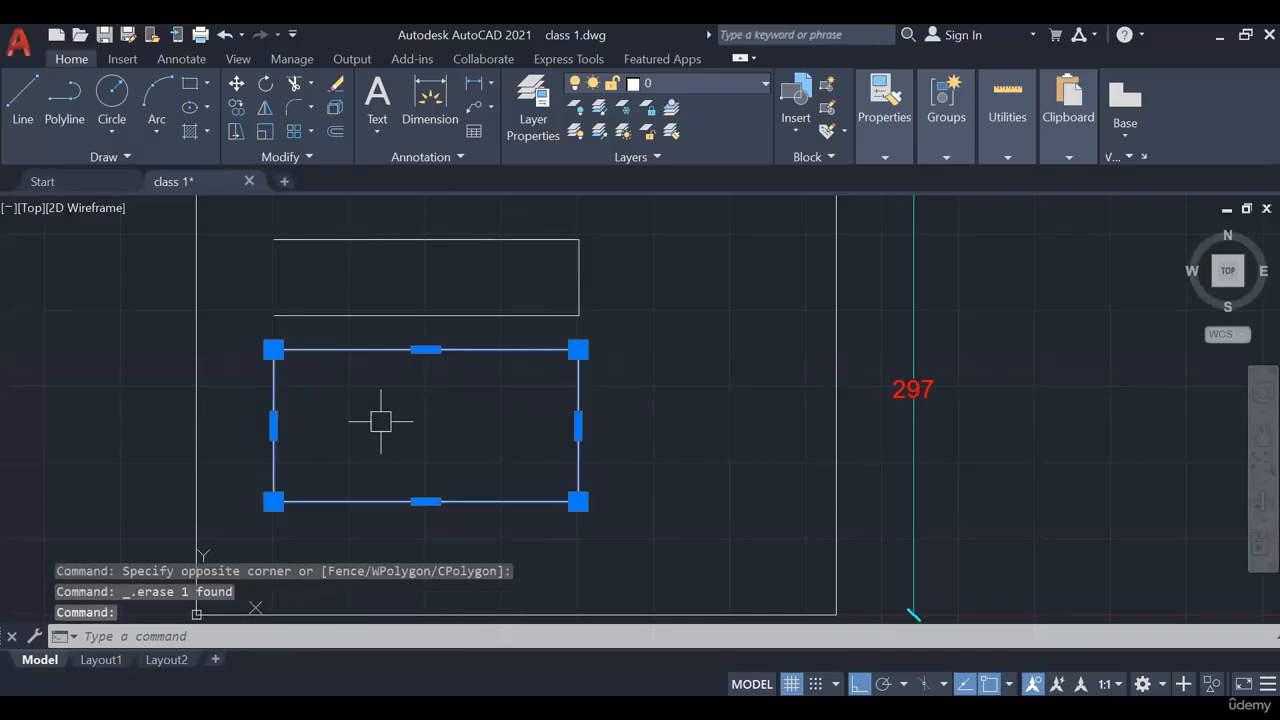
key(Delete)
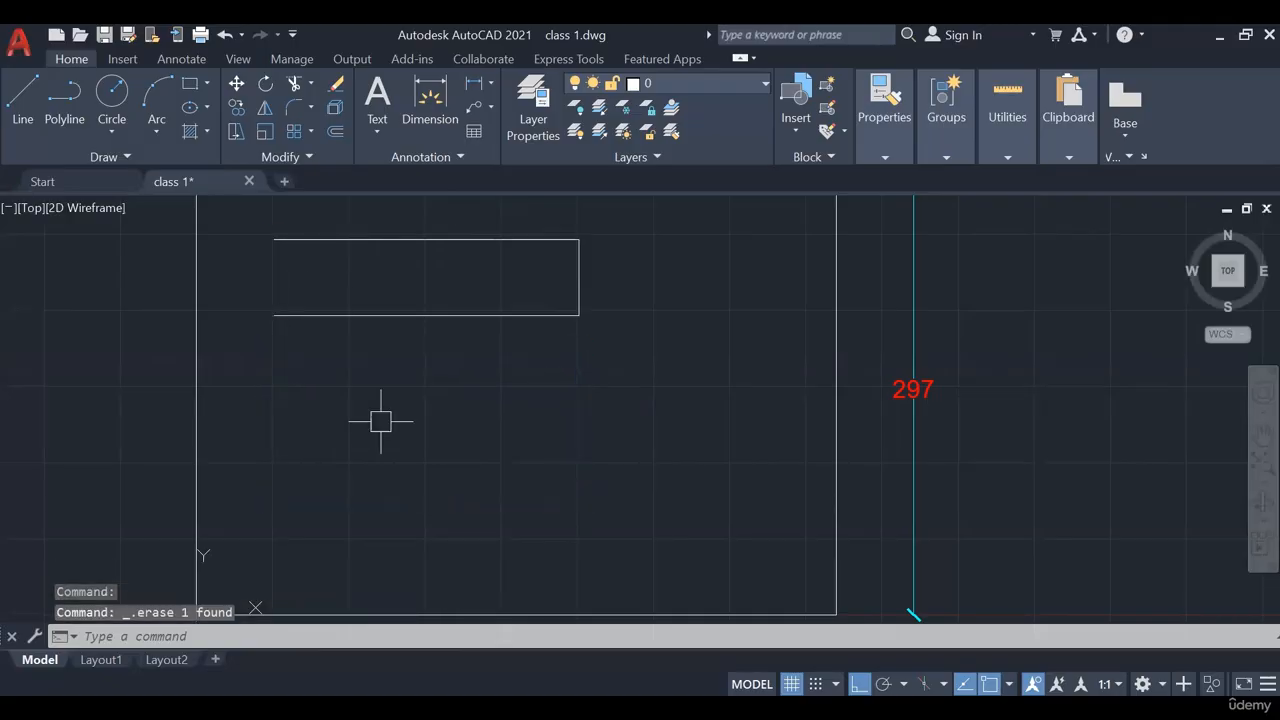
key(ctrl+z)
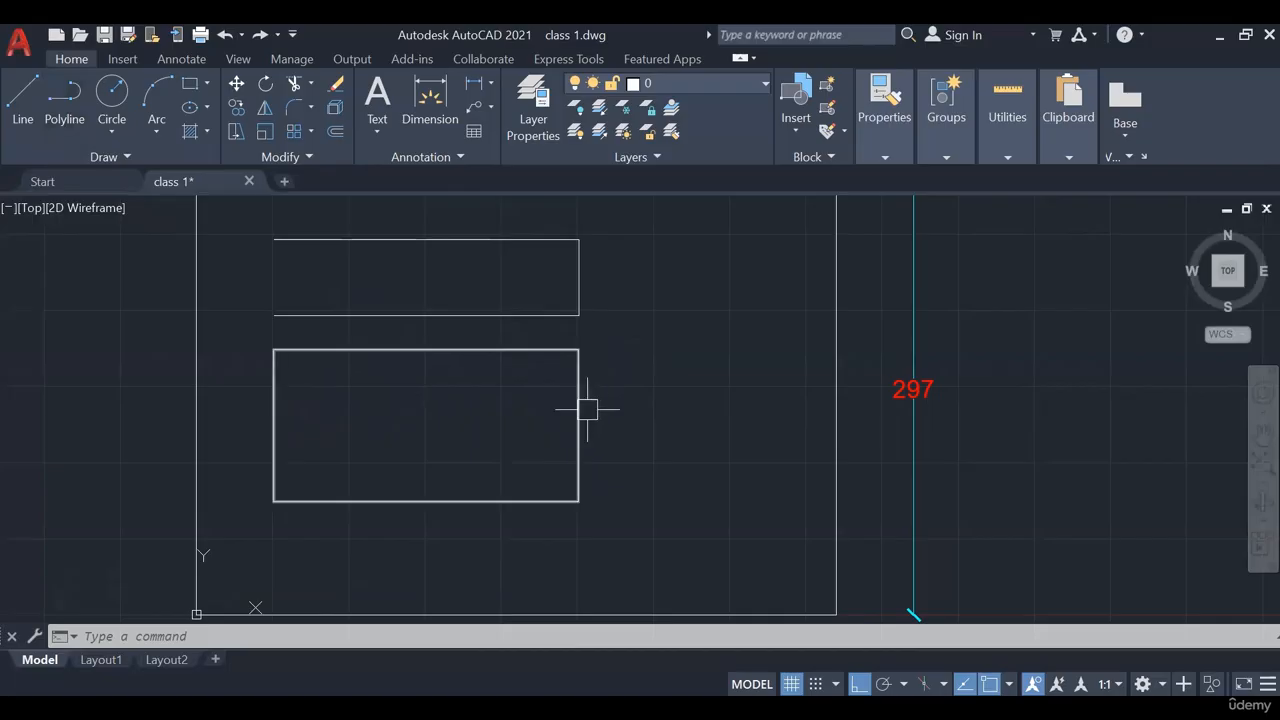
Window-select both stacked rectangles and delete them, leaving the 420 × 297 frame empty
mouse_move(587, 409)
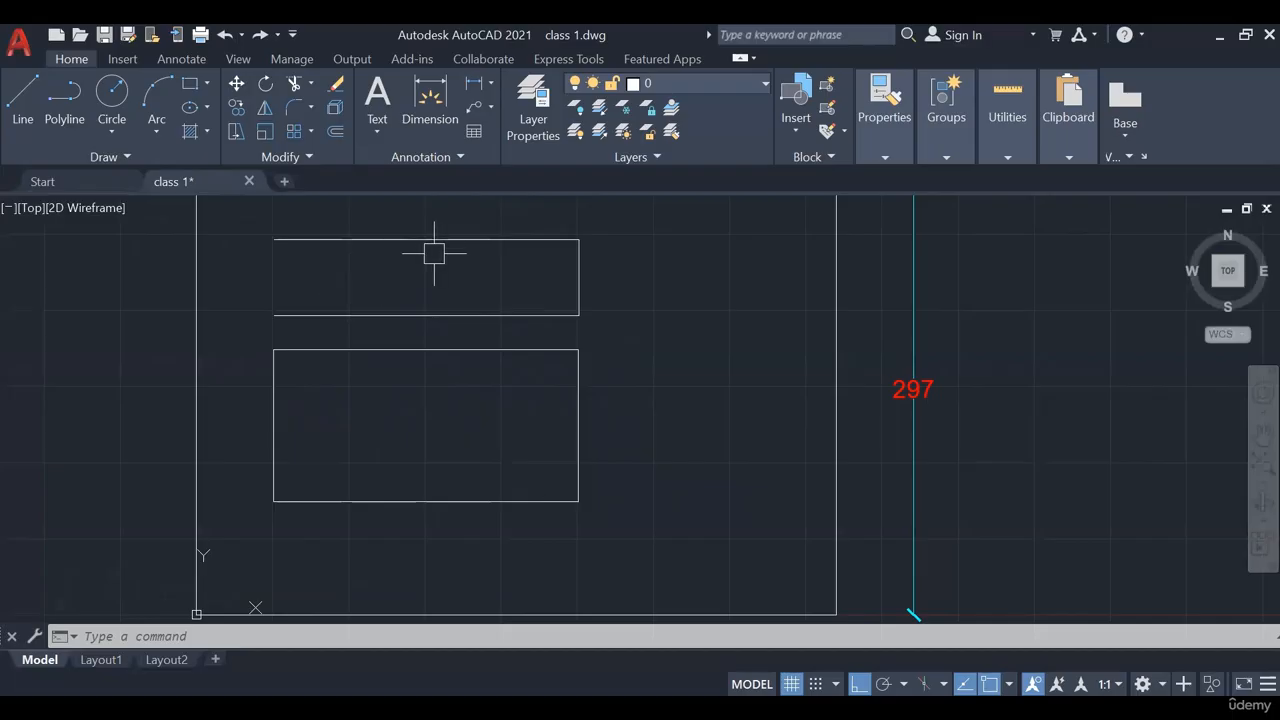
mouse_move(662, 392)
middle_down()
mouse_move(648, 413)
mouse_move(662, 431)
middle_up()
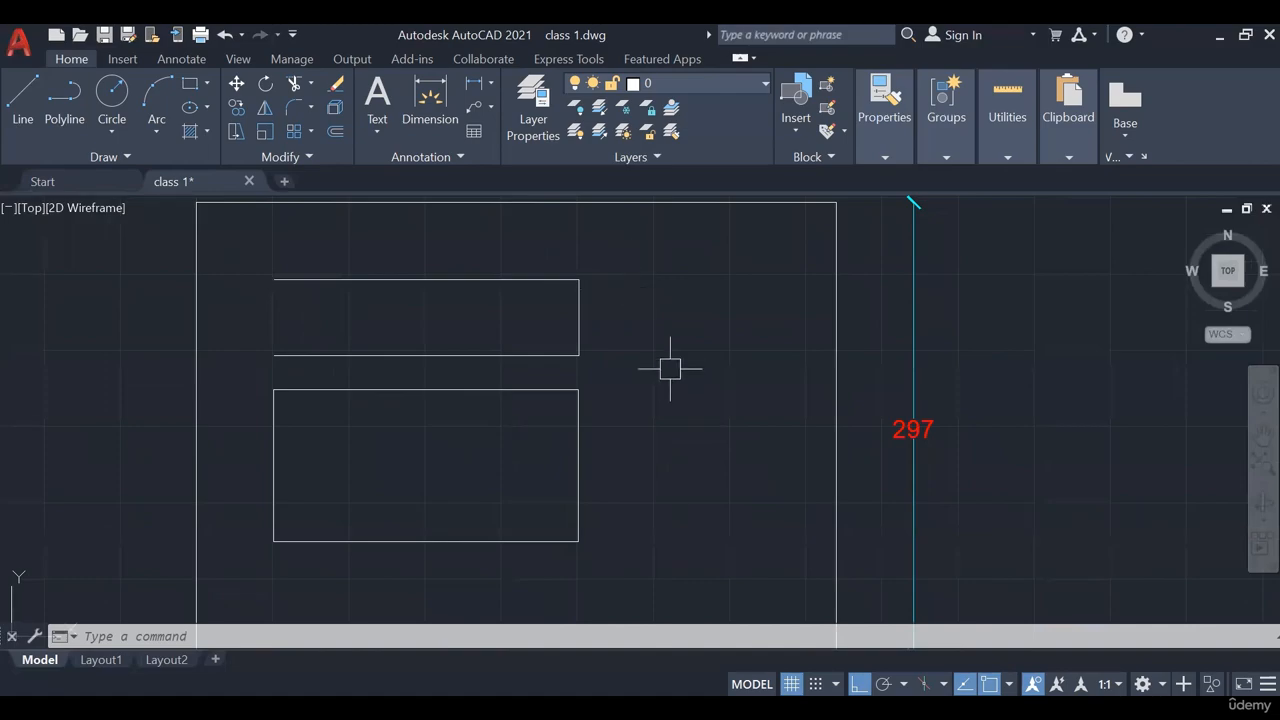
mouse_move(671, 366)
middle_down()
mouse_move(617, 363)
mouse_move(597, 417)
middle_up()
click(574, 435)
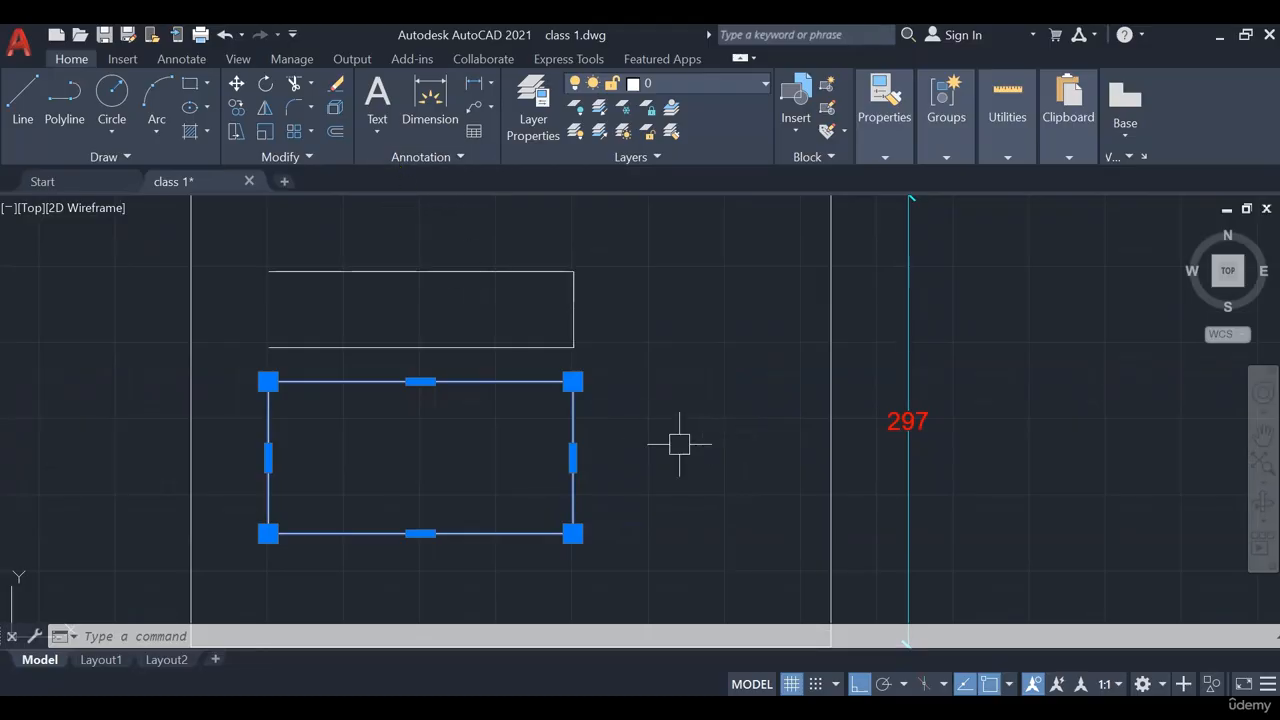
key(Escape)
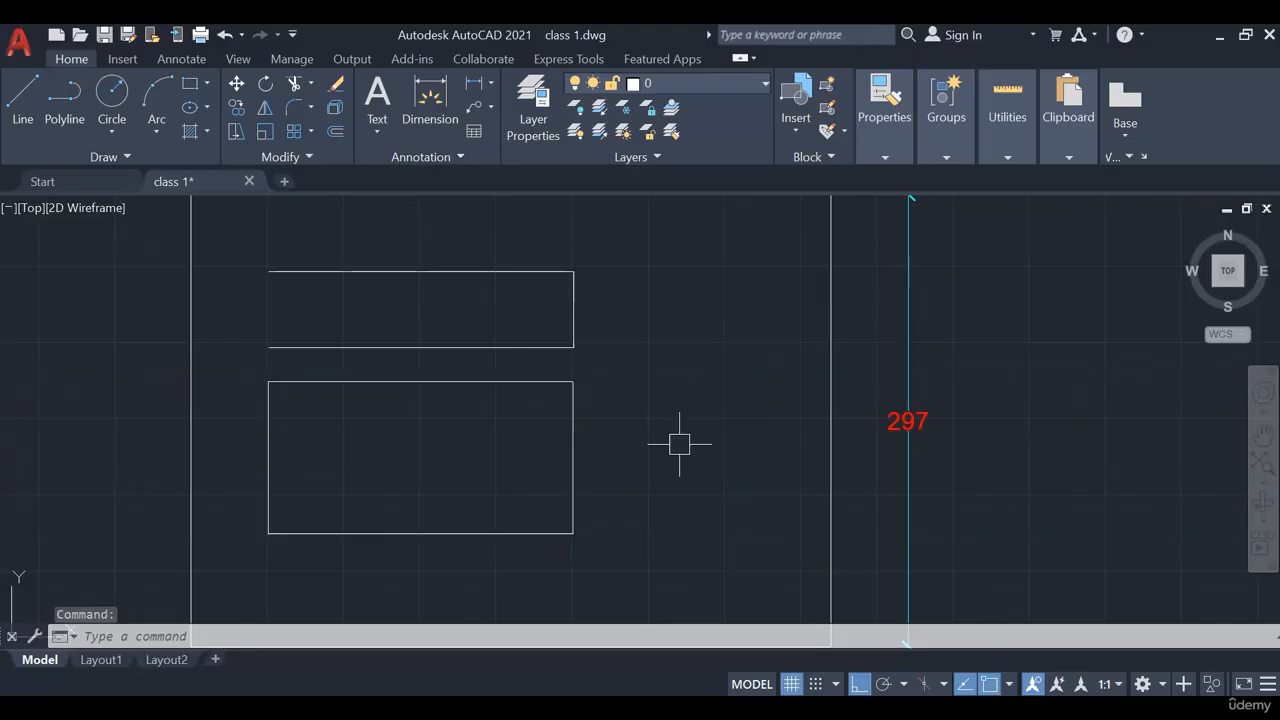
key(Escape)
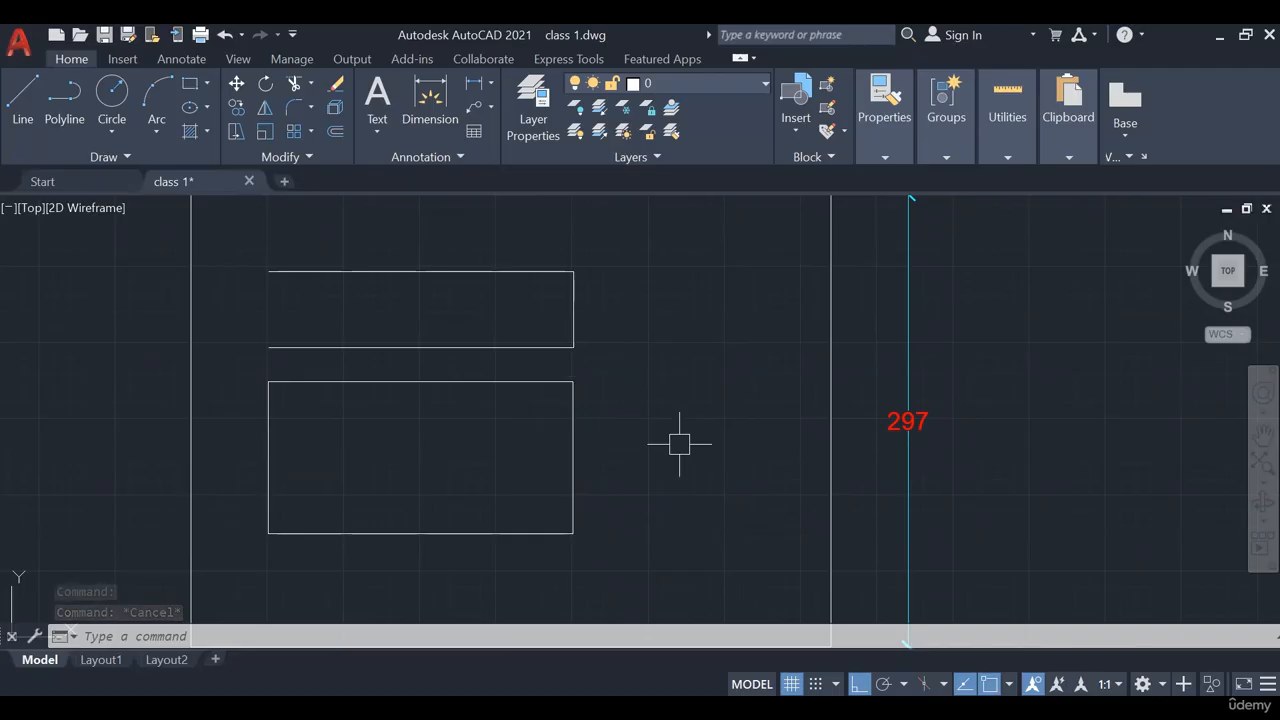
click(664, 265)
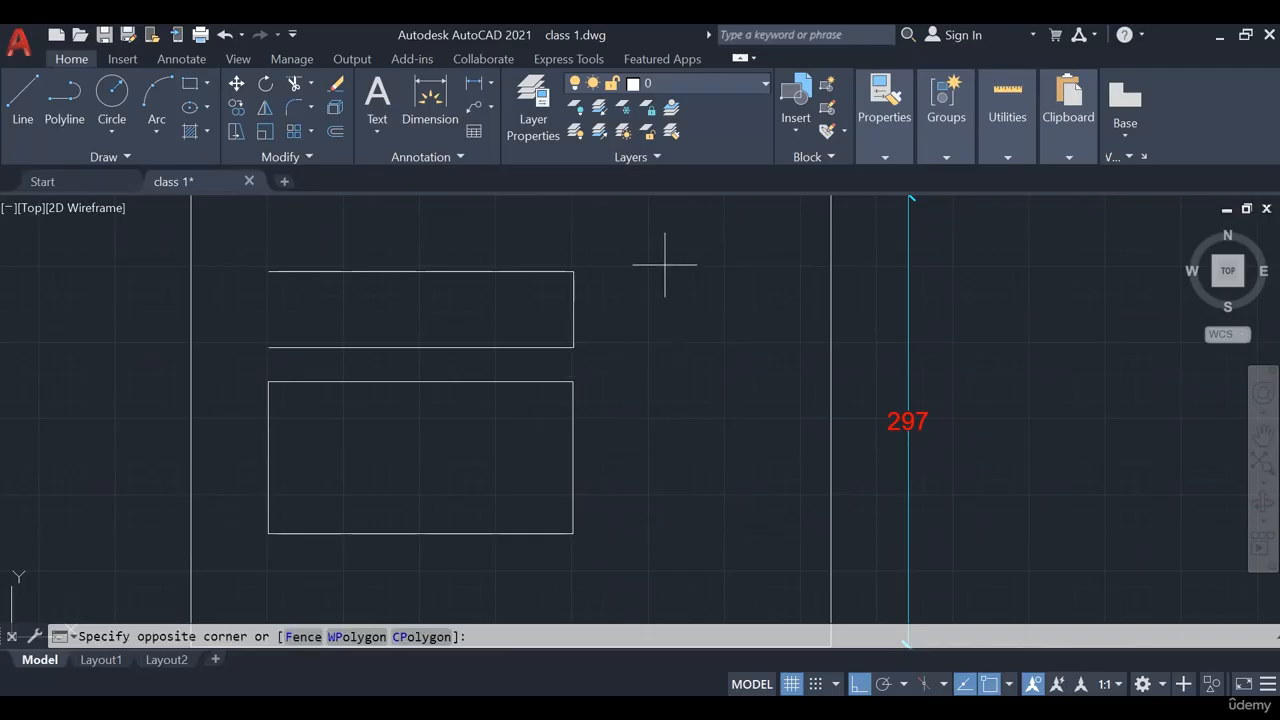
click(479, 463)
key(Delete)
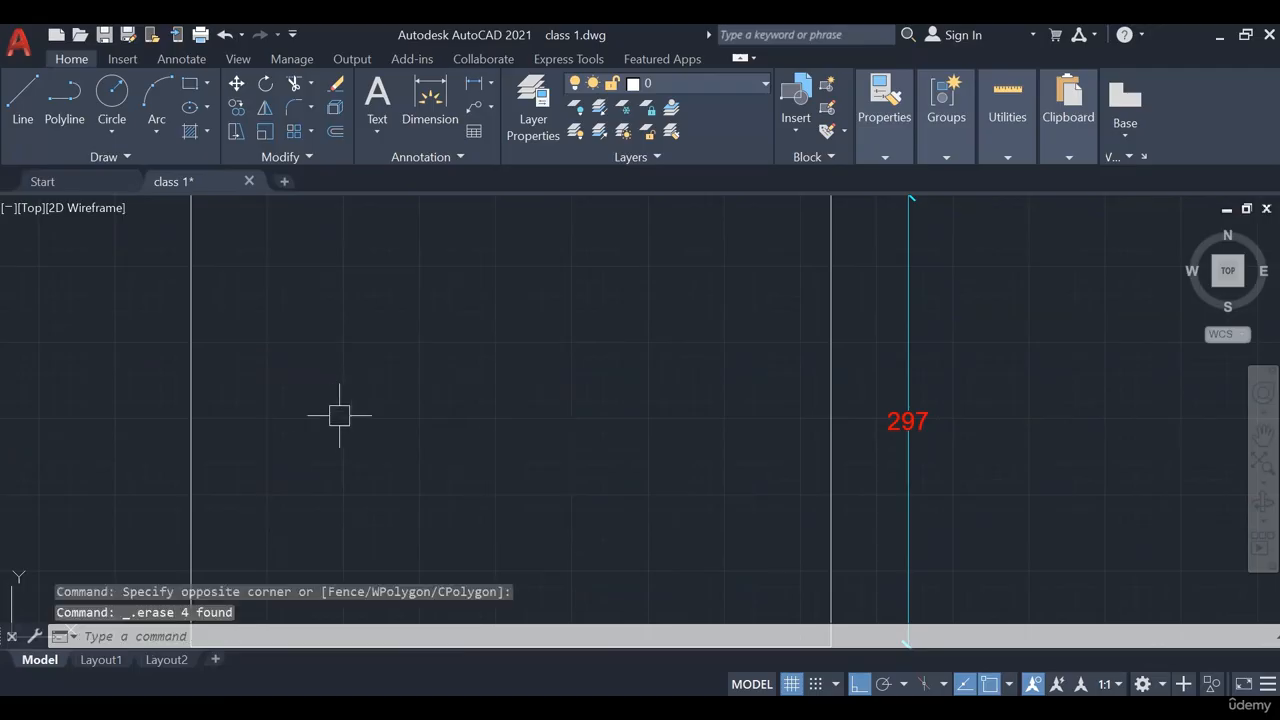
Open the Circle drop-down list of drawing methods on the Draw panel
click(112, 132)
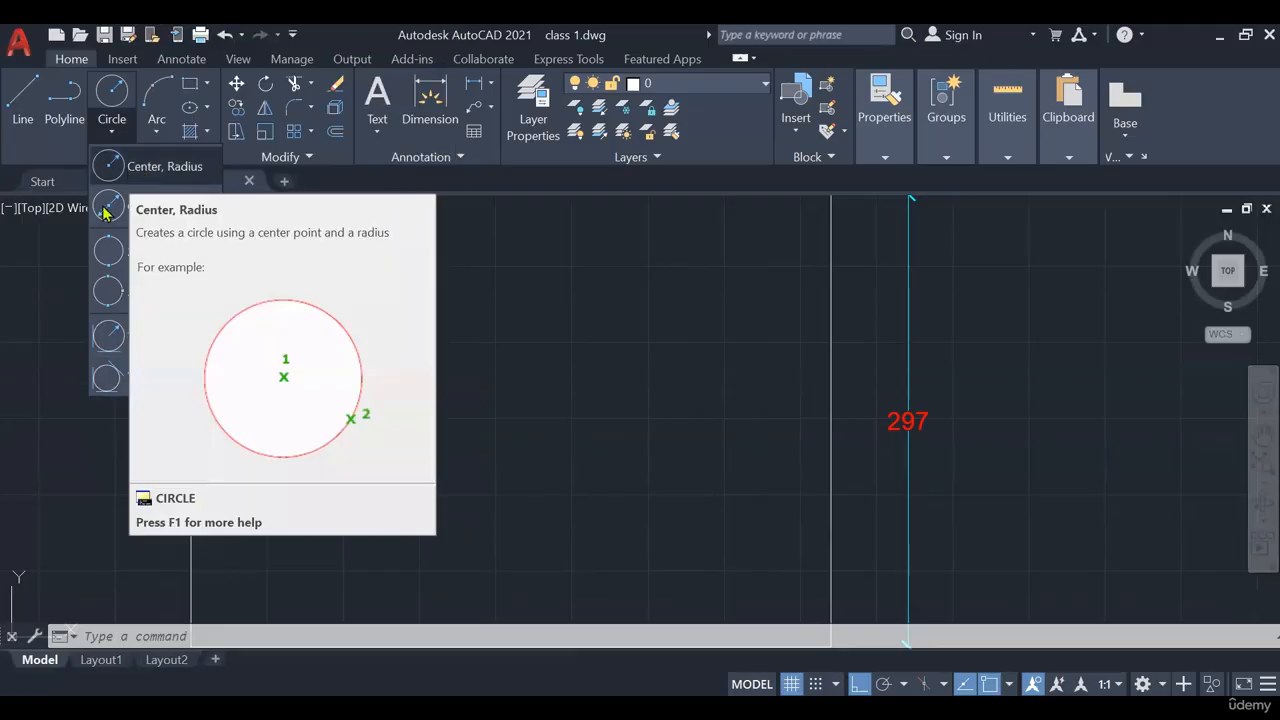
Start a Center, Radius circle after cancelling an accidental first attempt
click(165, 168)
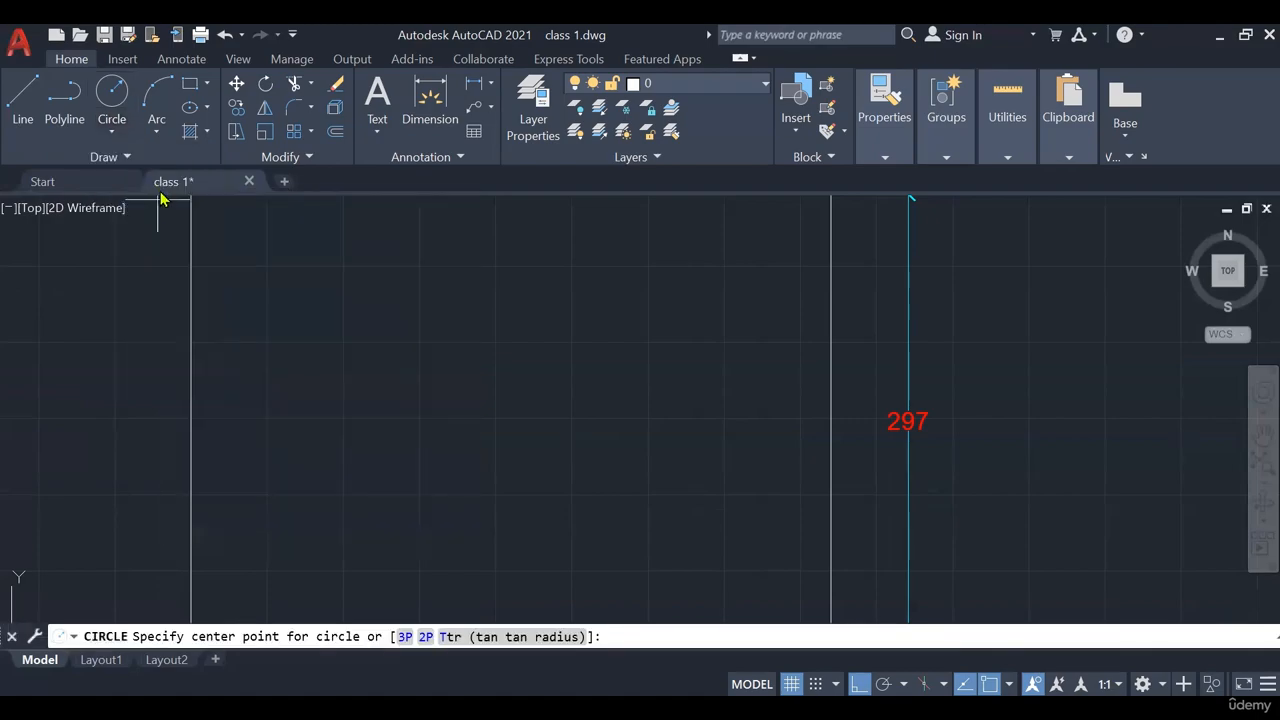
click(156, 98)
click(112, 95)
key(Escape)
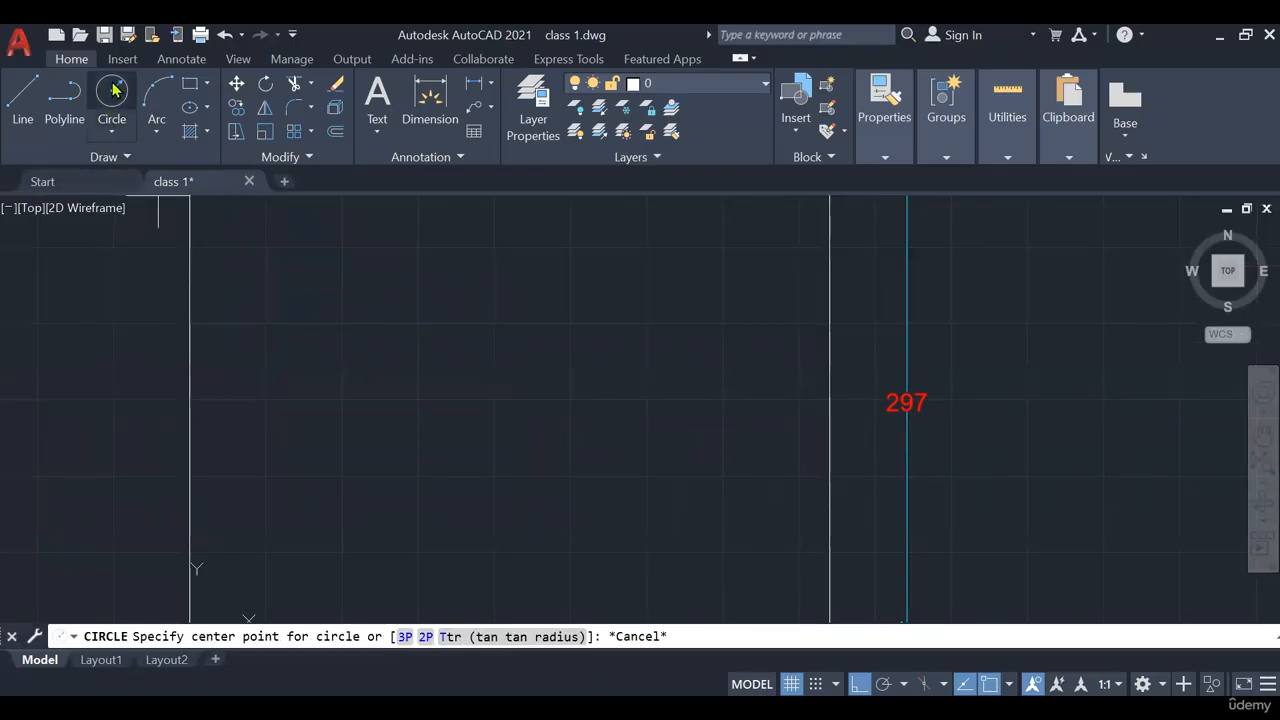
click(112, 112)
click(110, 127)
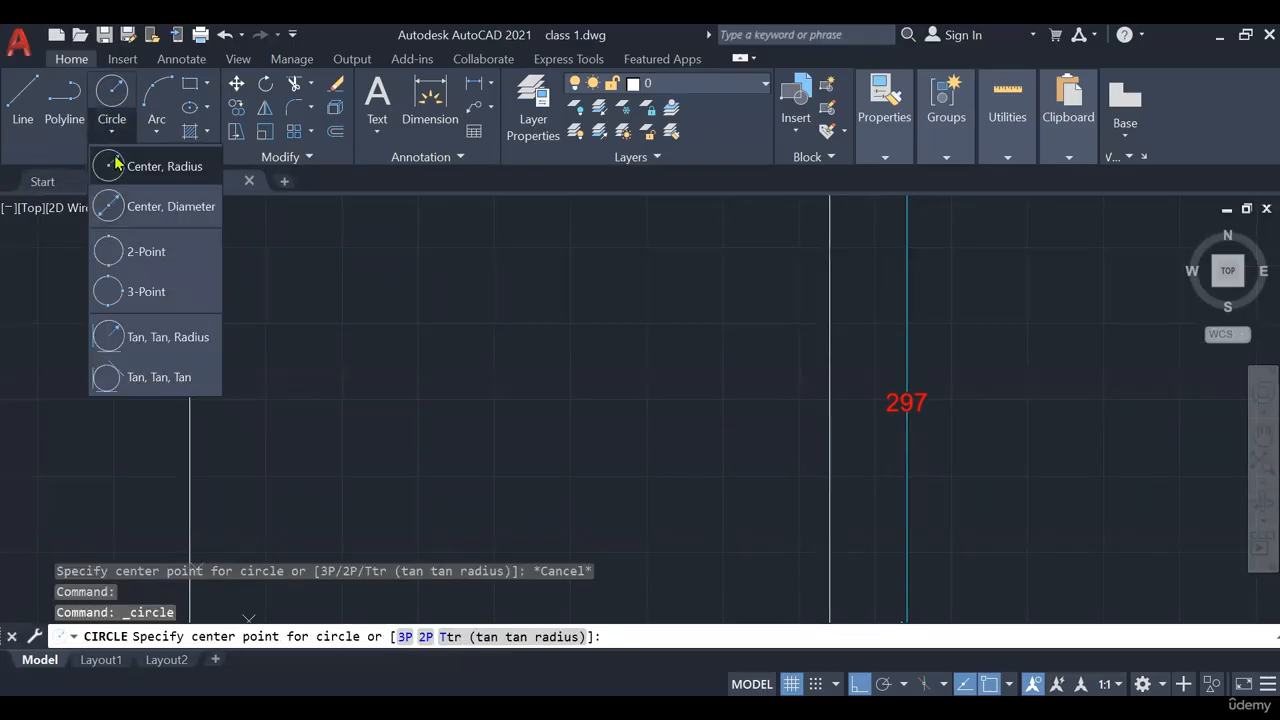
click(165, 172)
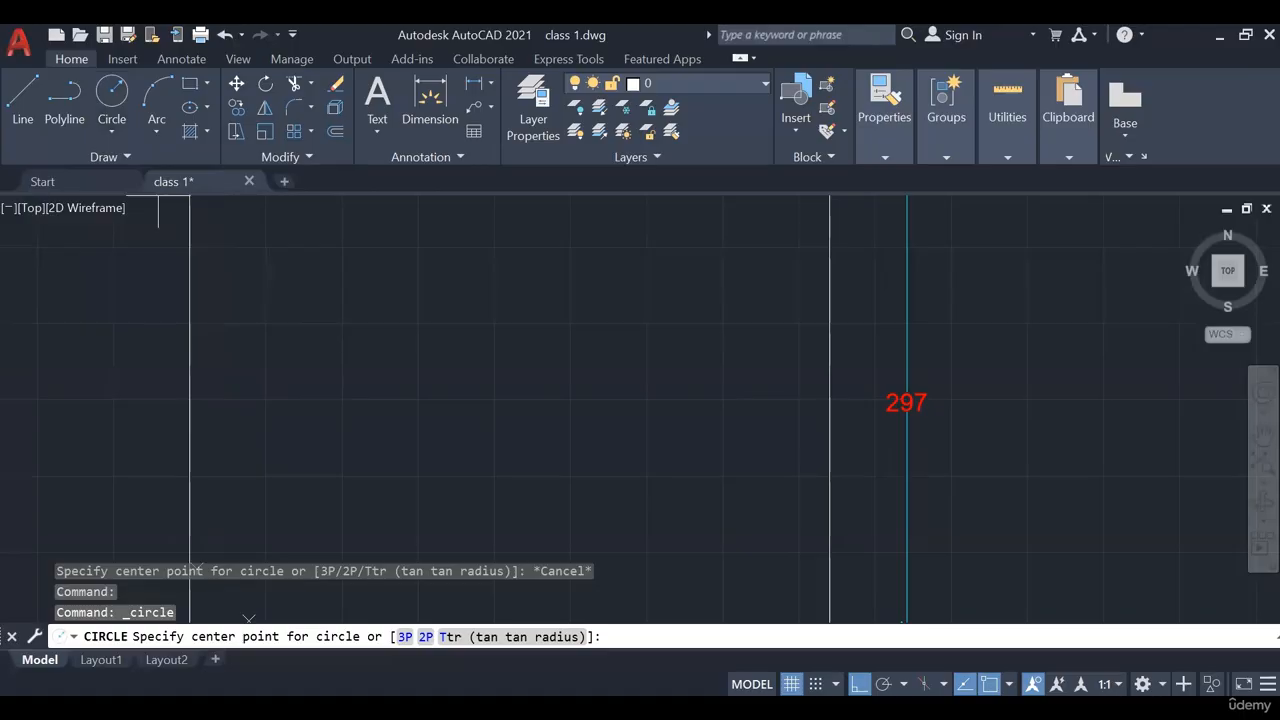
middle_drag(120, 620, 102, 598)
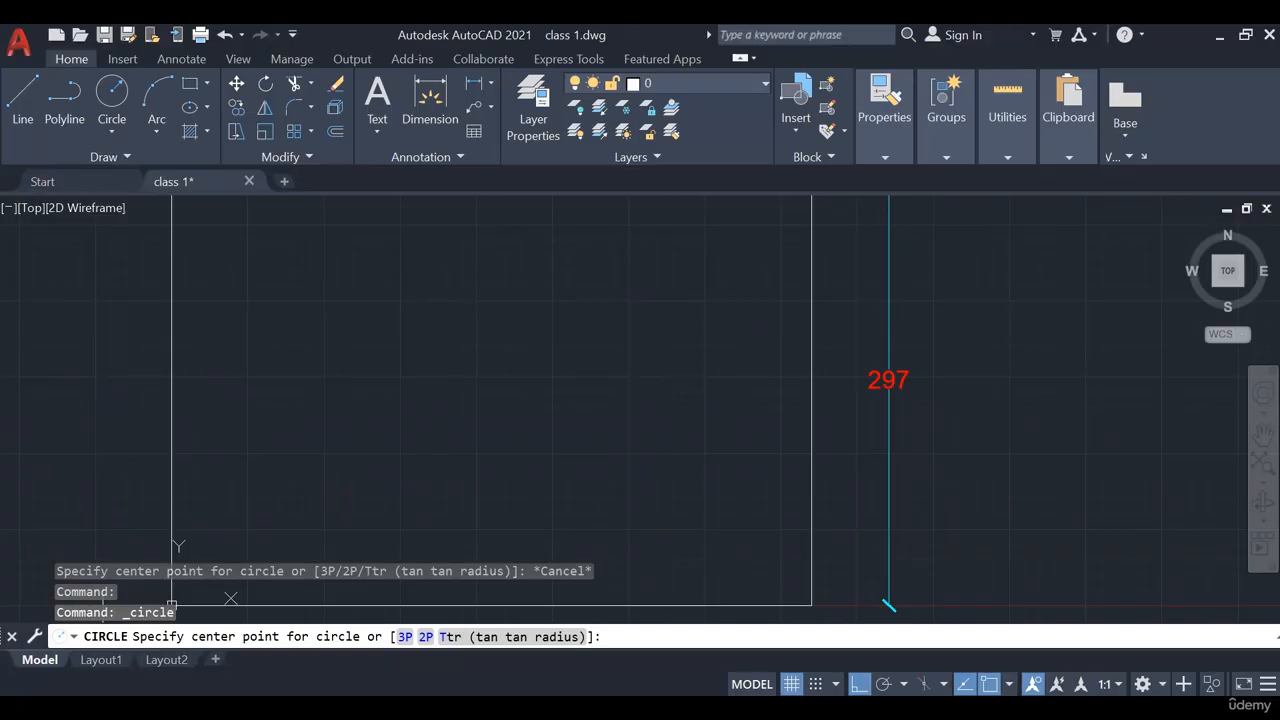
Centre the circle just right of the 420 by 297 sheet with radius 100
click(513, 418)
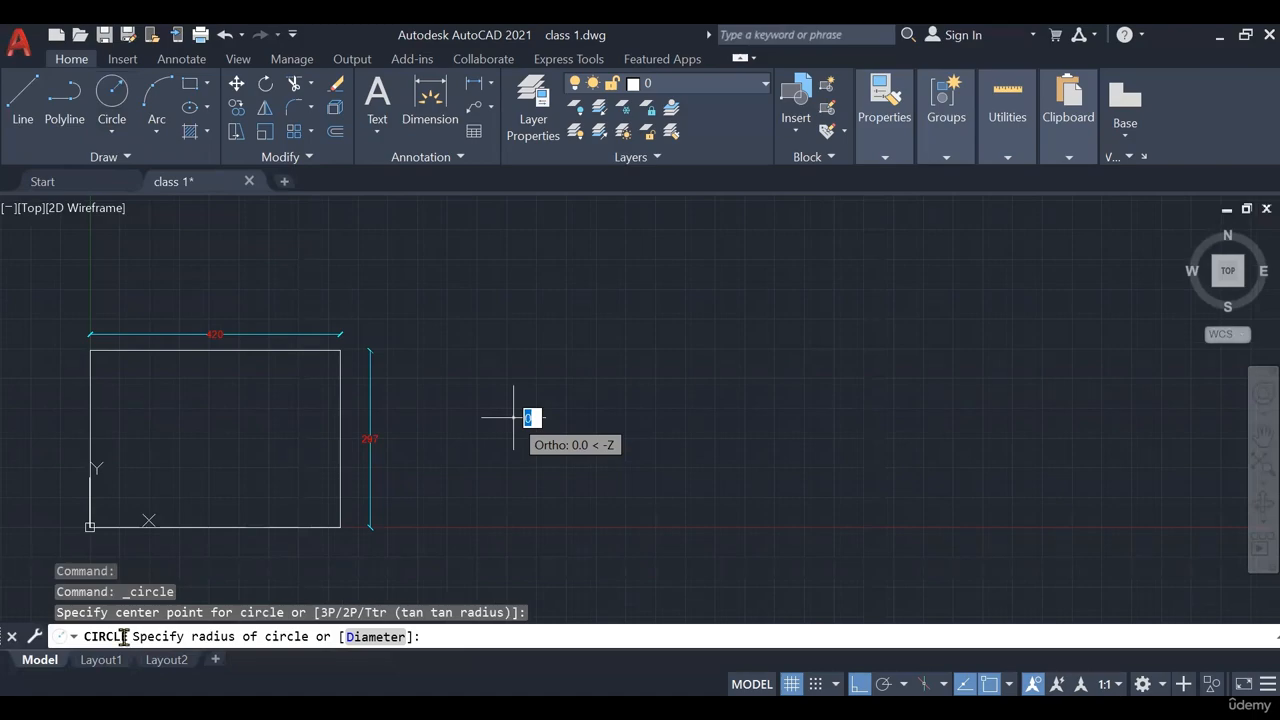
scroll(535, 426, up, 3)
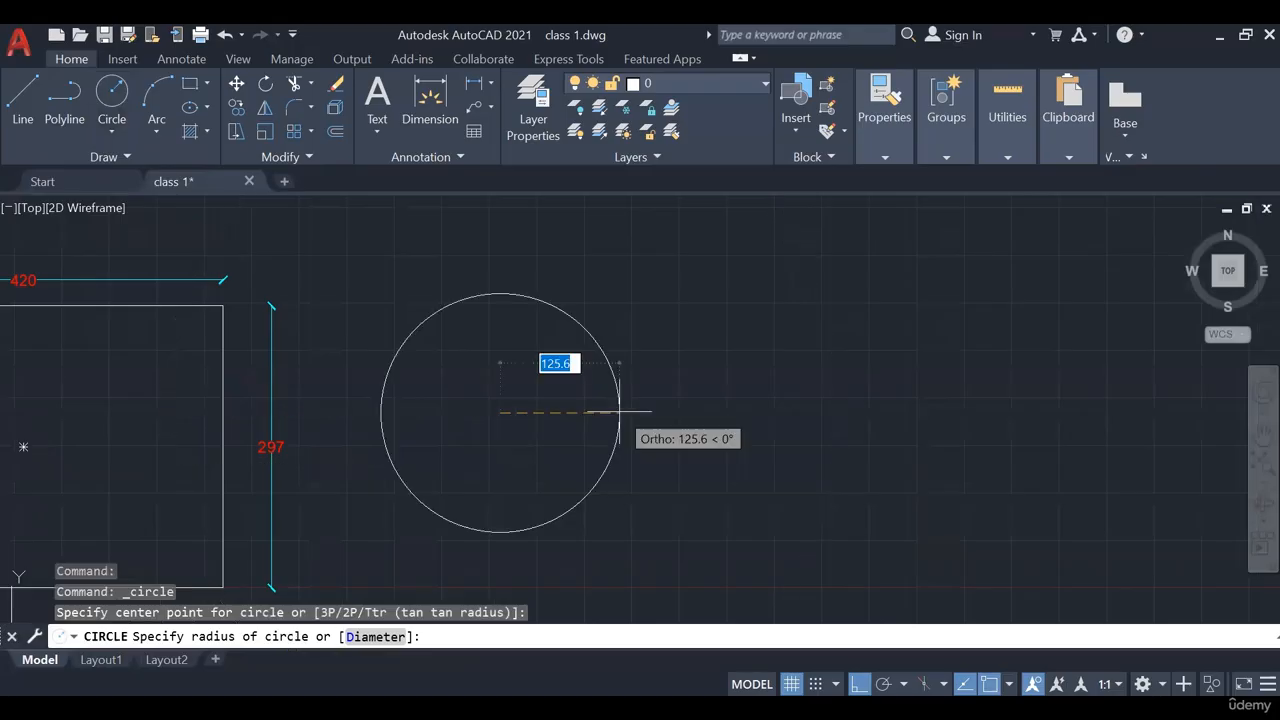
text(100)
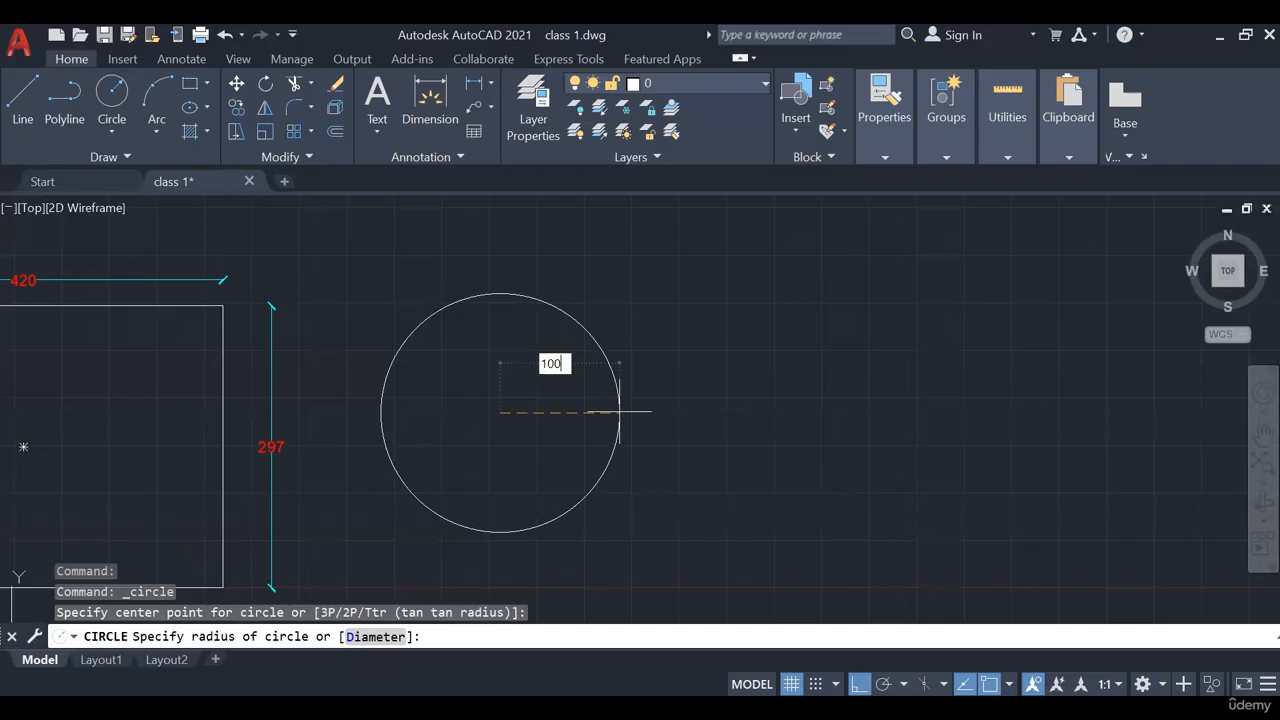
key(Return)
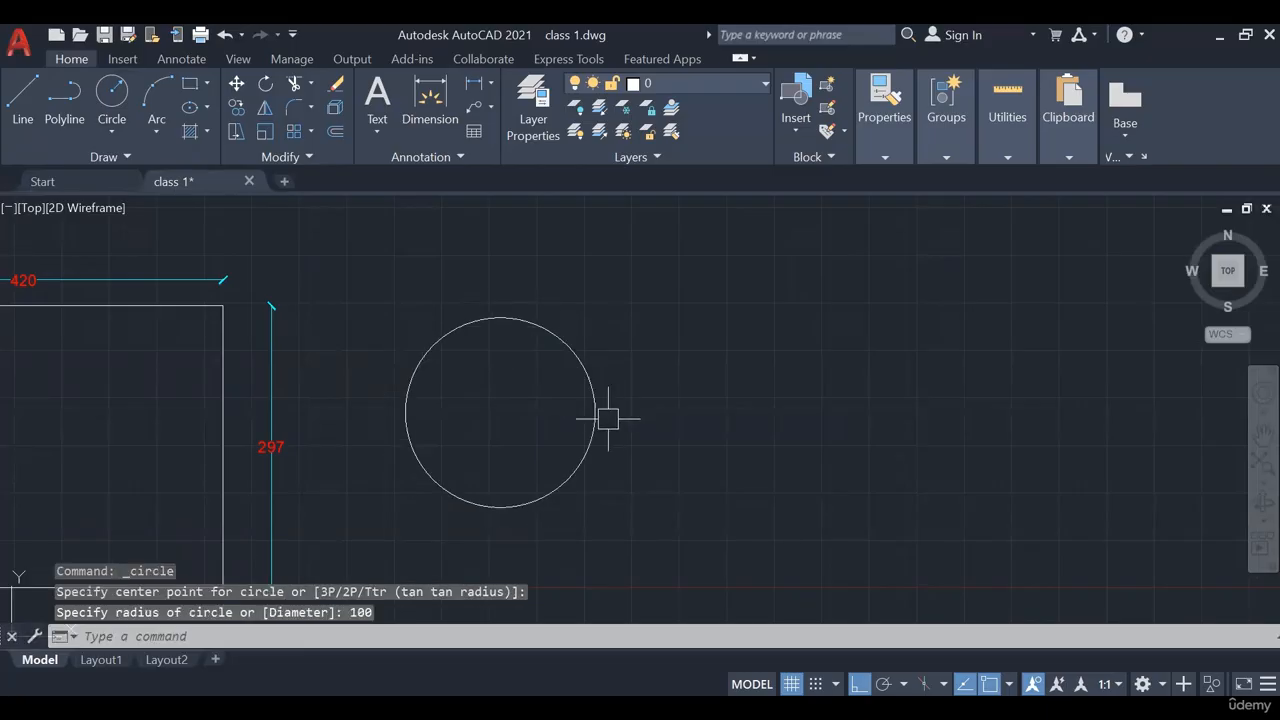
mouse_move(606, 417)
middle_down()
mouse_move(571, 437)
mouse_move(595, 397)
middle_up()
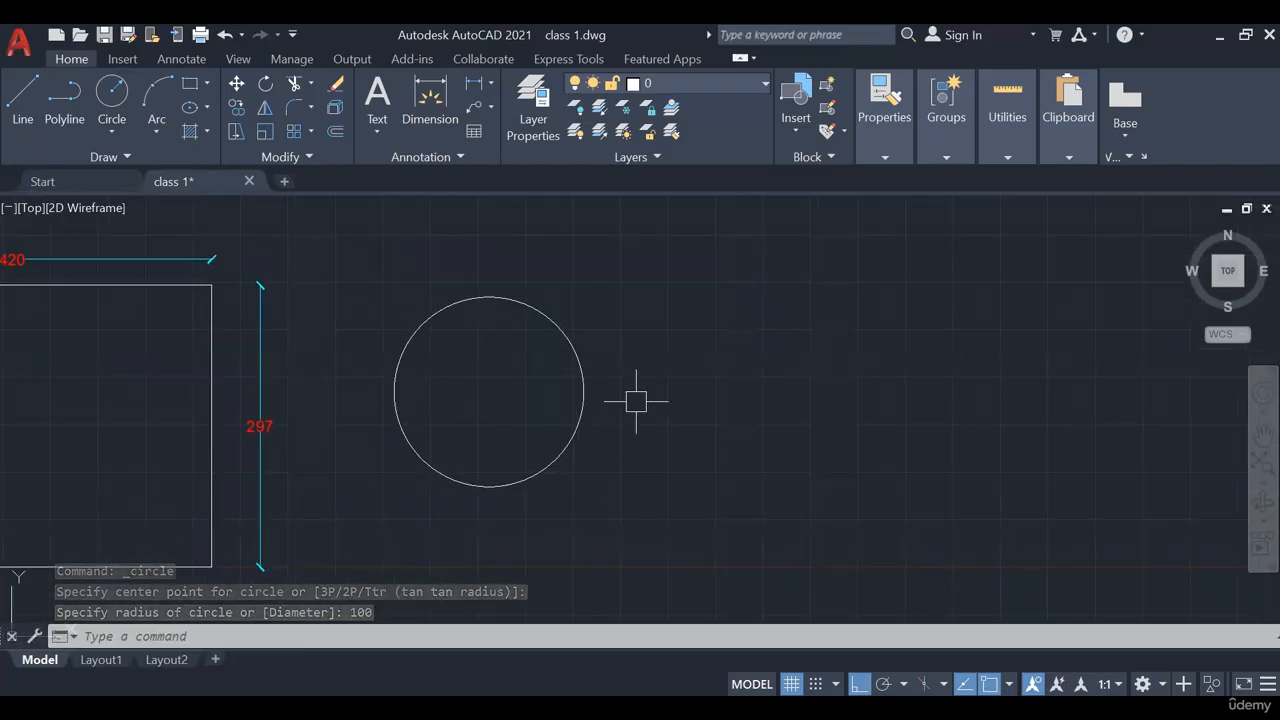
click(491, 84)
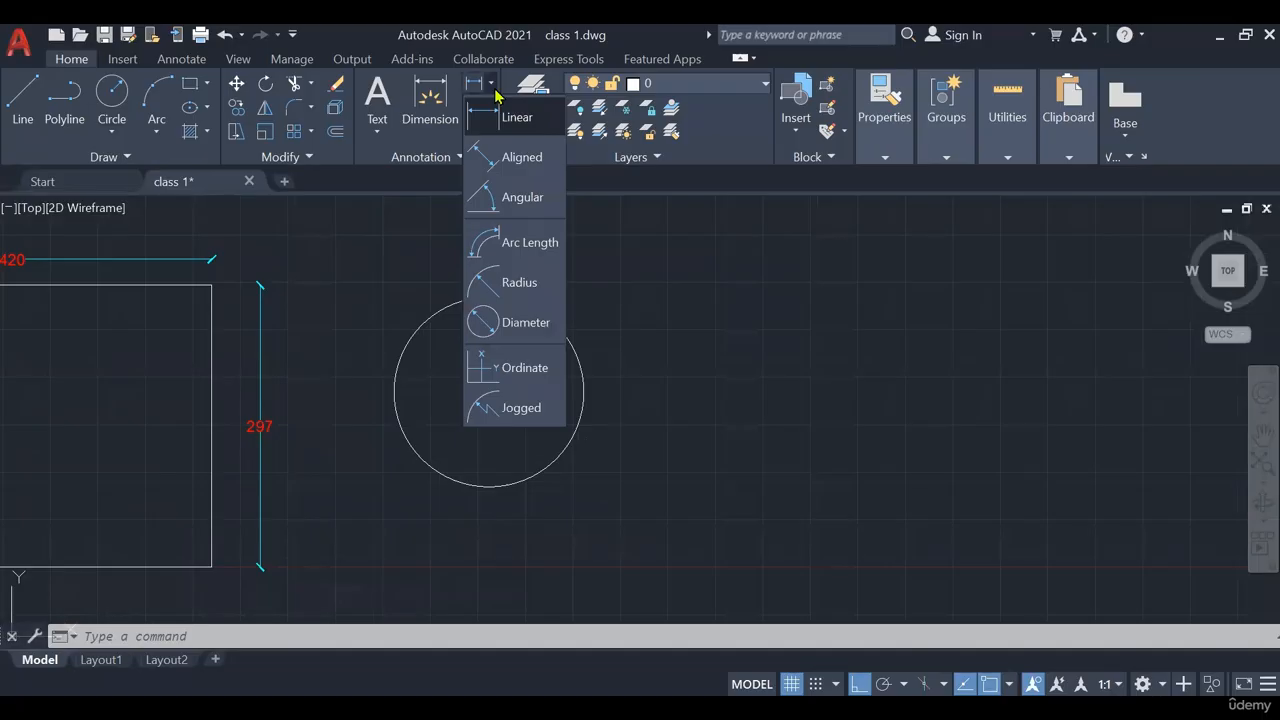
Add an R100 radius dimension on the circle's right edge
click(520, 283)
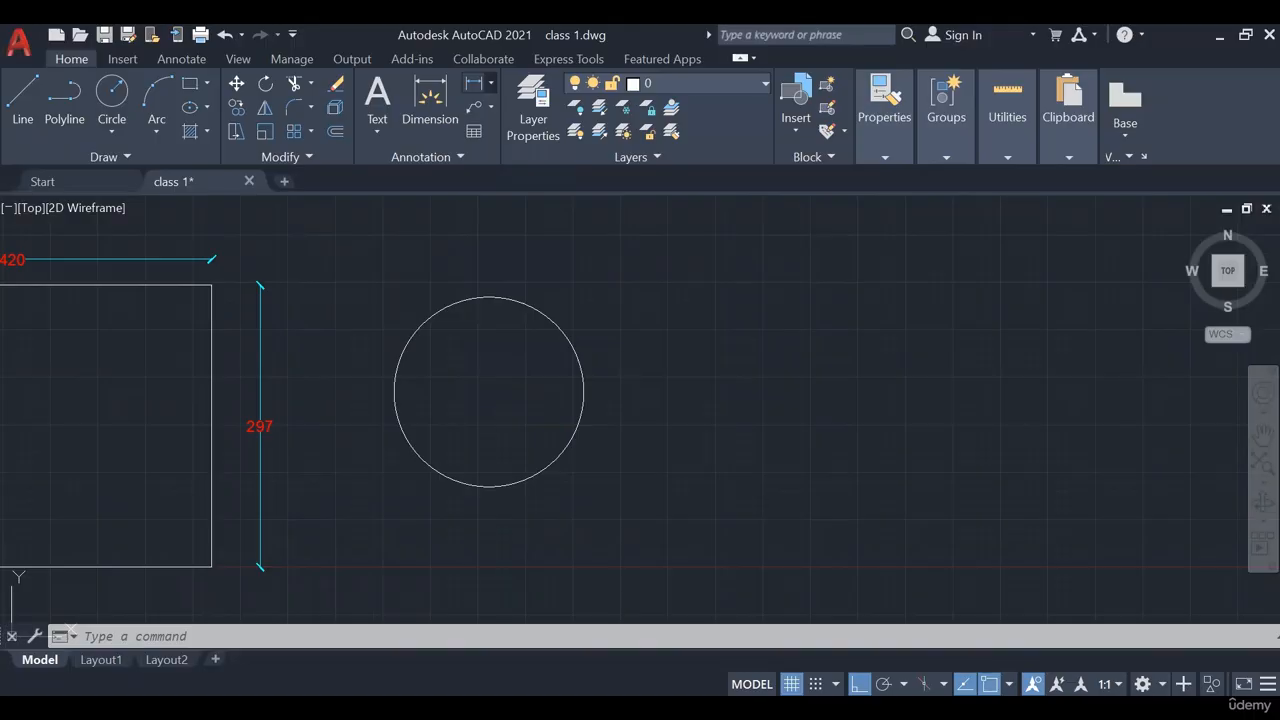
click(583, 395)
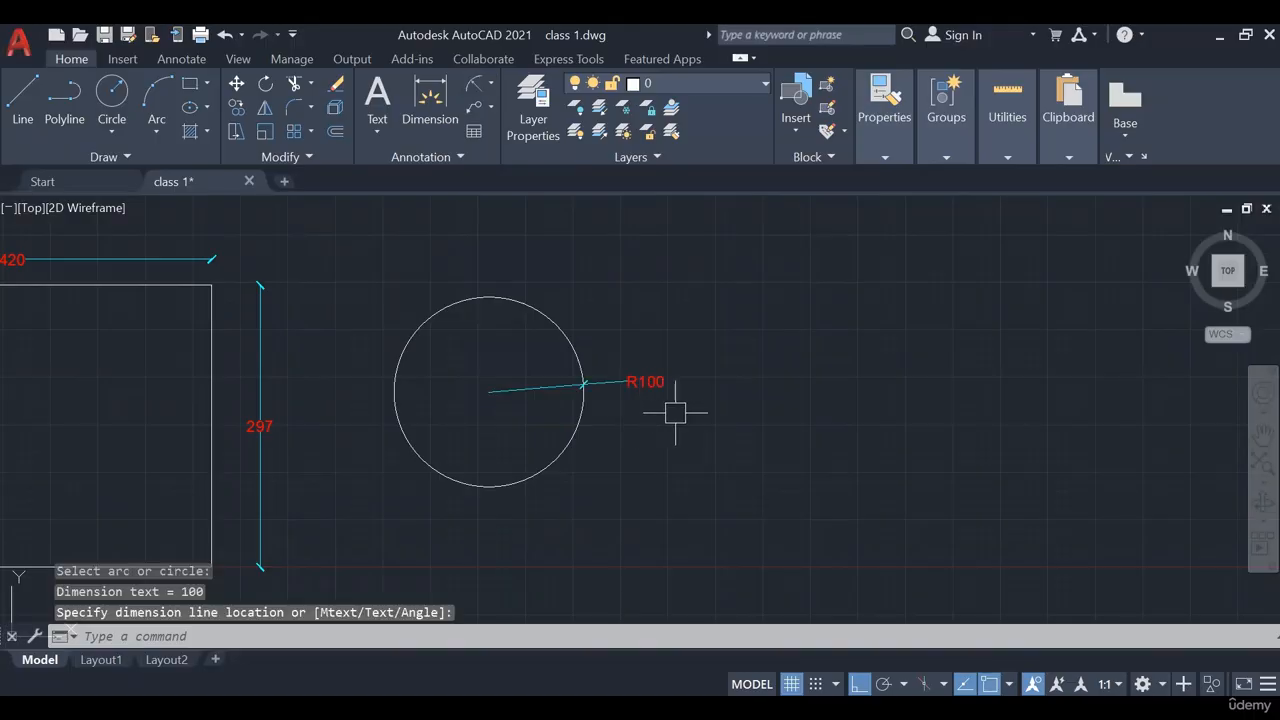
scroll(851, 417, down, 2)
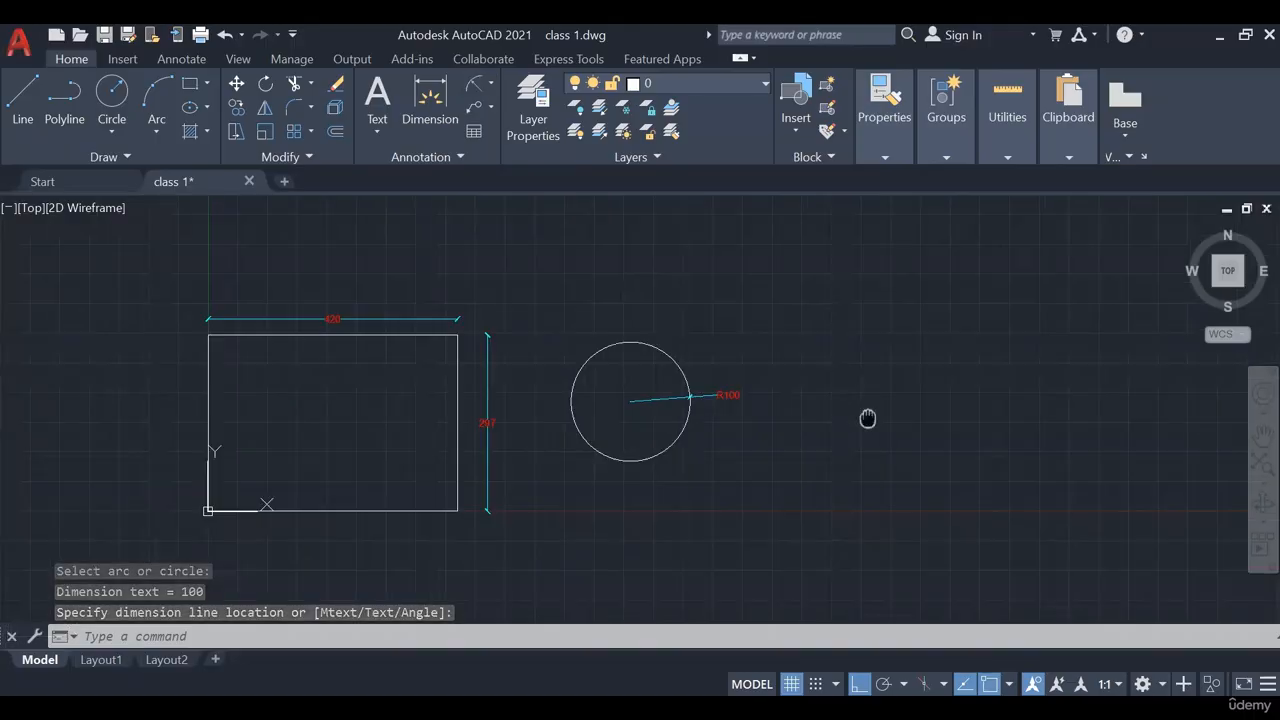
mouse_move(866, 417)
middle_down()
mouse_move(637, 429)
mouse_move(737, 426)
middle_up()
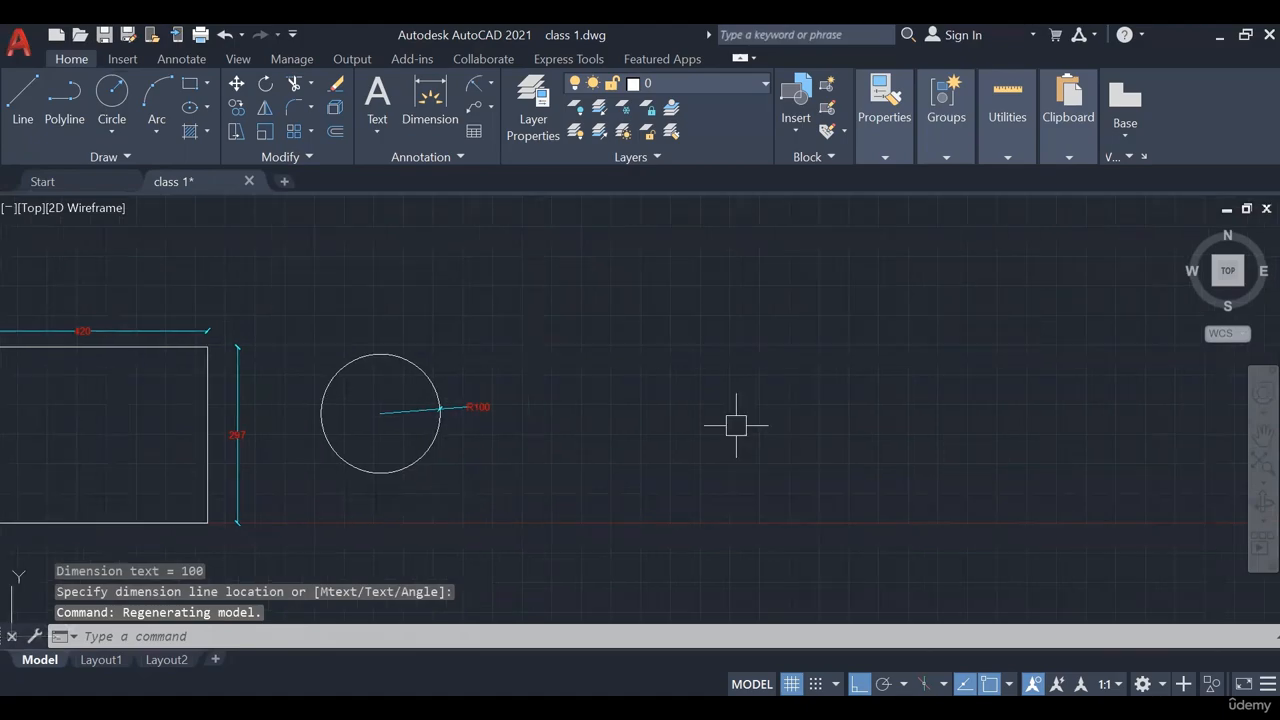
click(125, 137)
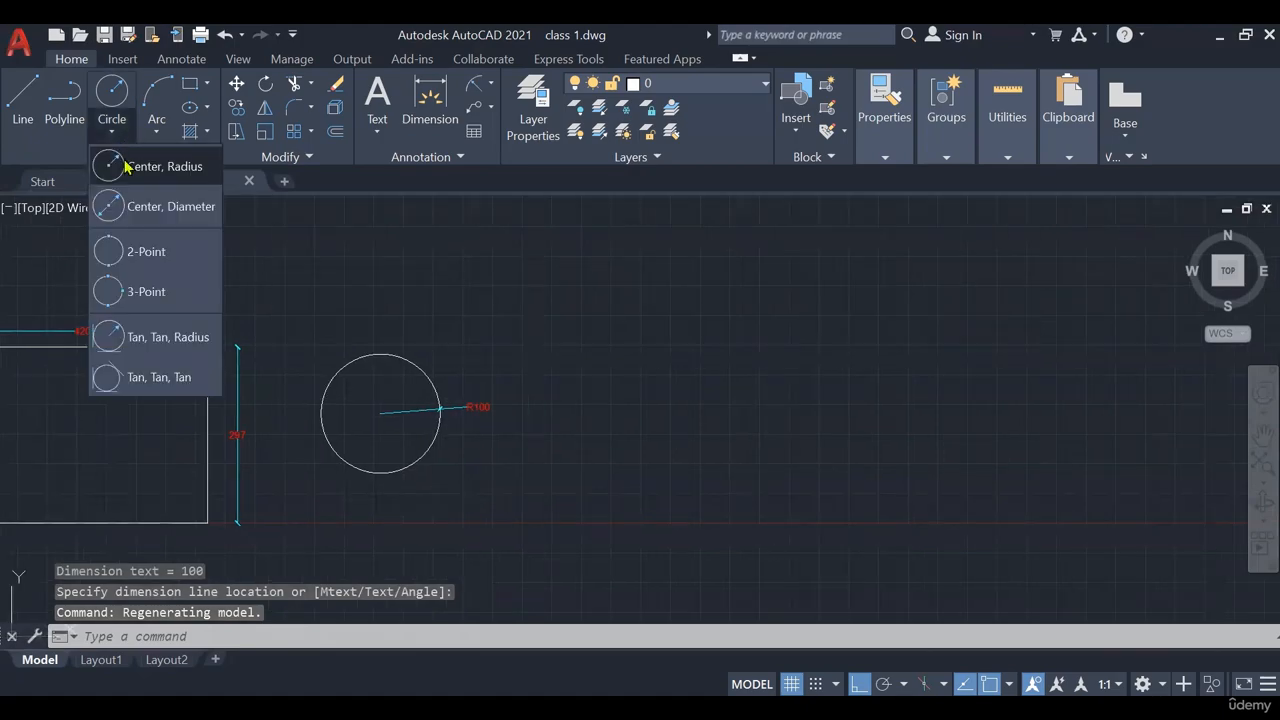
Draw a Center, Diameter circle of 150 centred right of the R100 circle
click(140, 214)
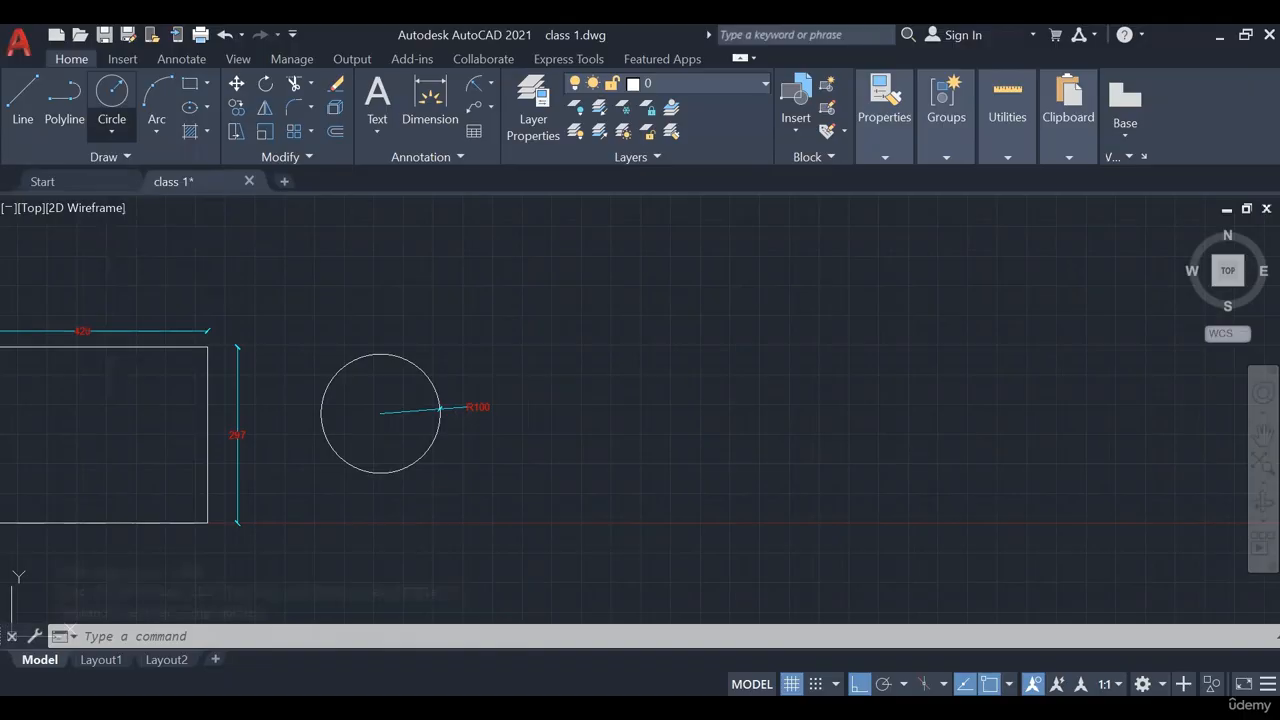
middle_drag(669, 402, 542, 402)
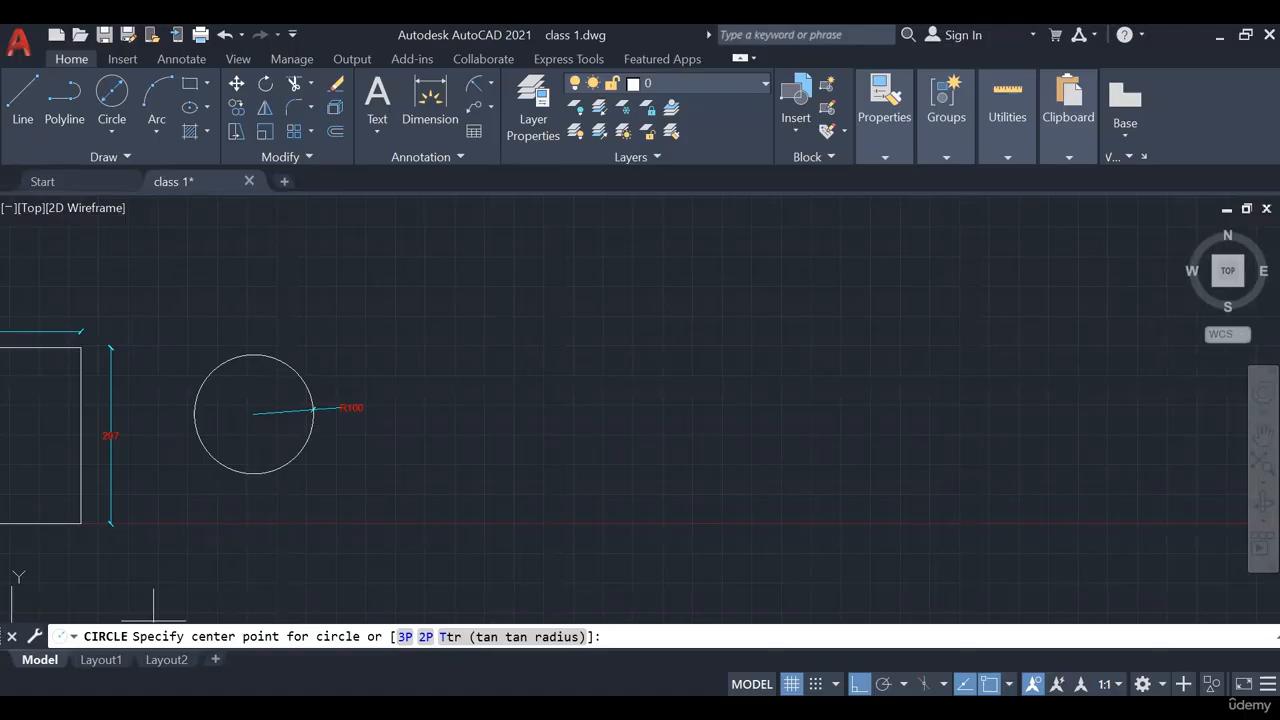
click(463, 409)
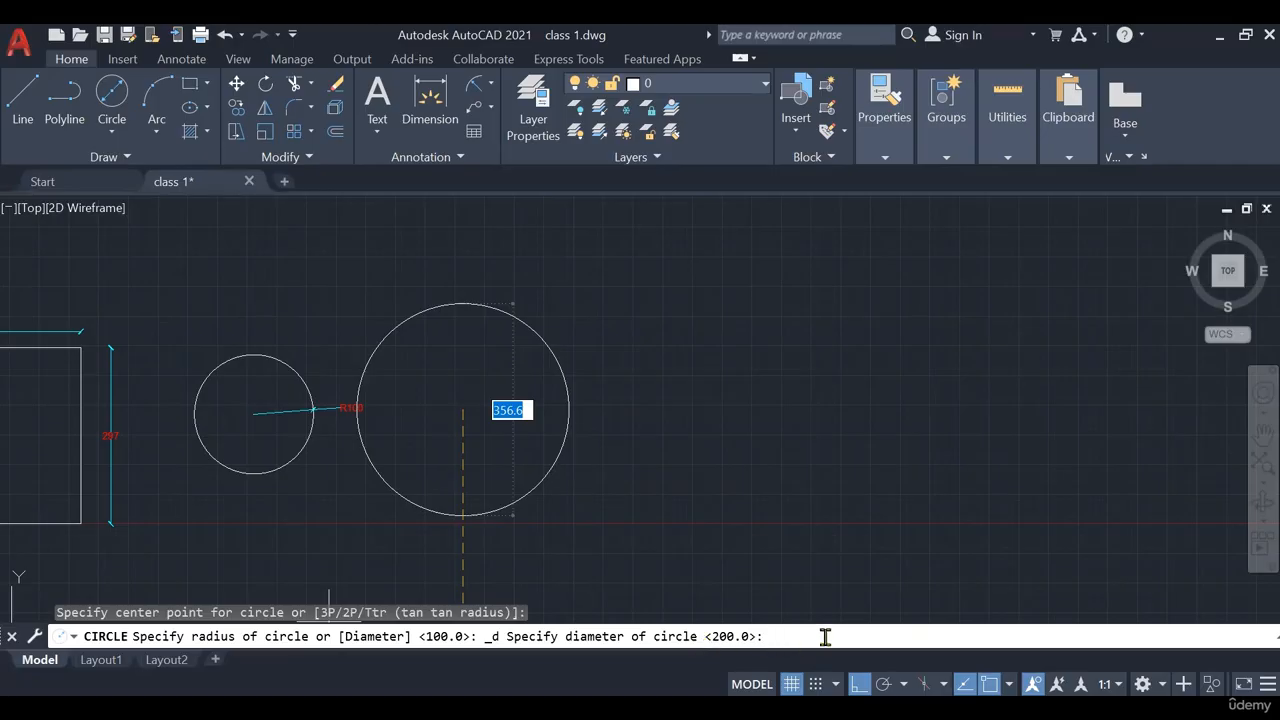
text(150)
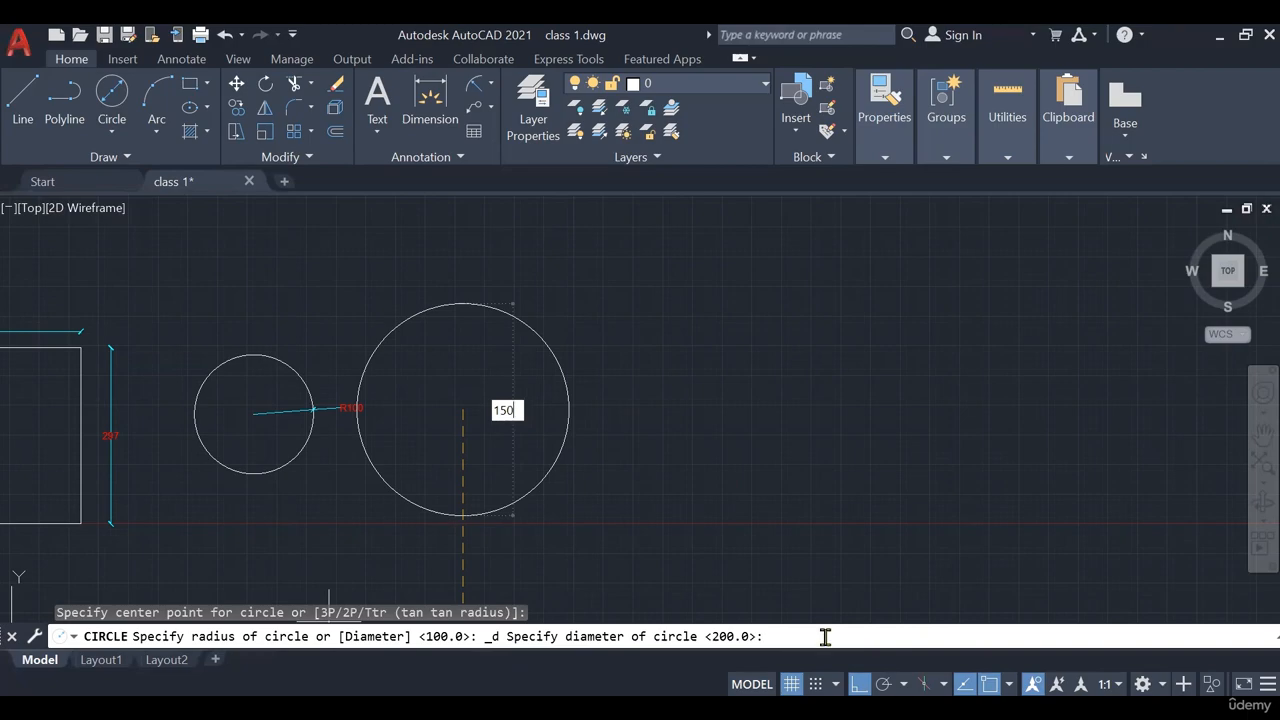
key(Return)
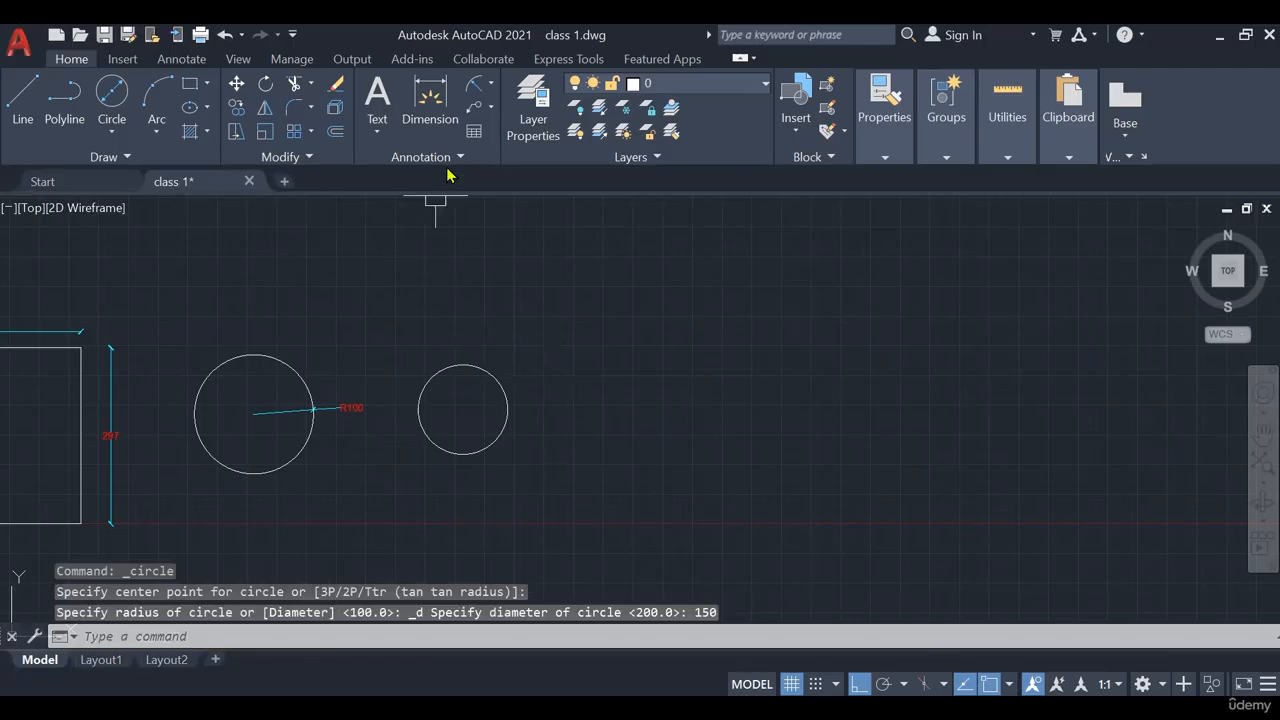
click(490, 86)
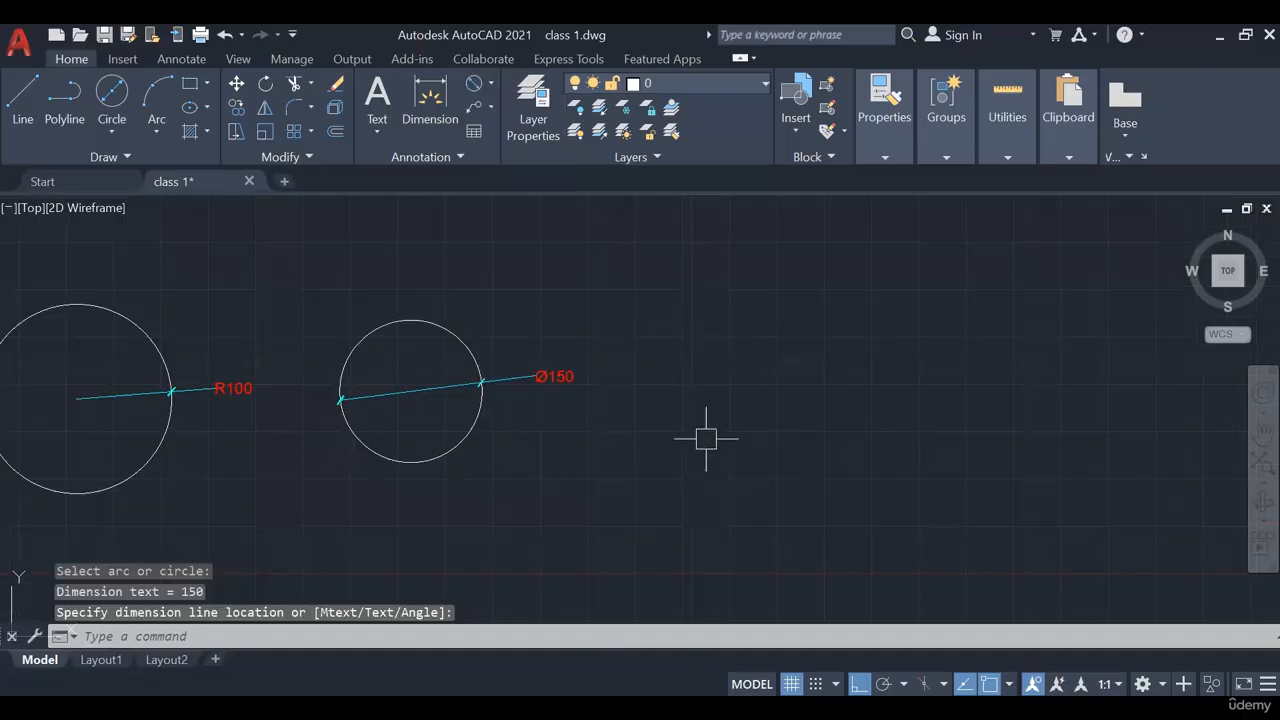
Place the Ø150 diameter dimension beside the second circle
scroll(559, 401, up, 4)
click(538, 340)
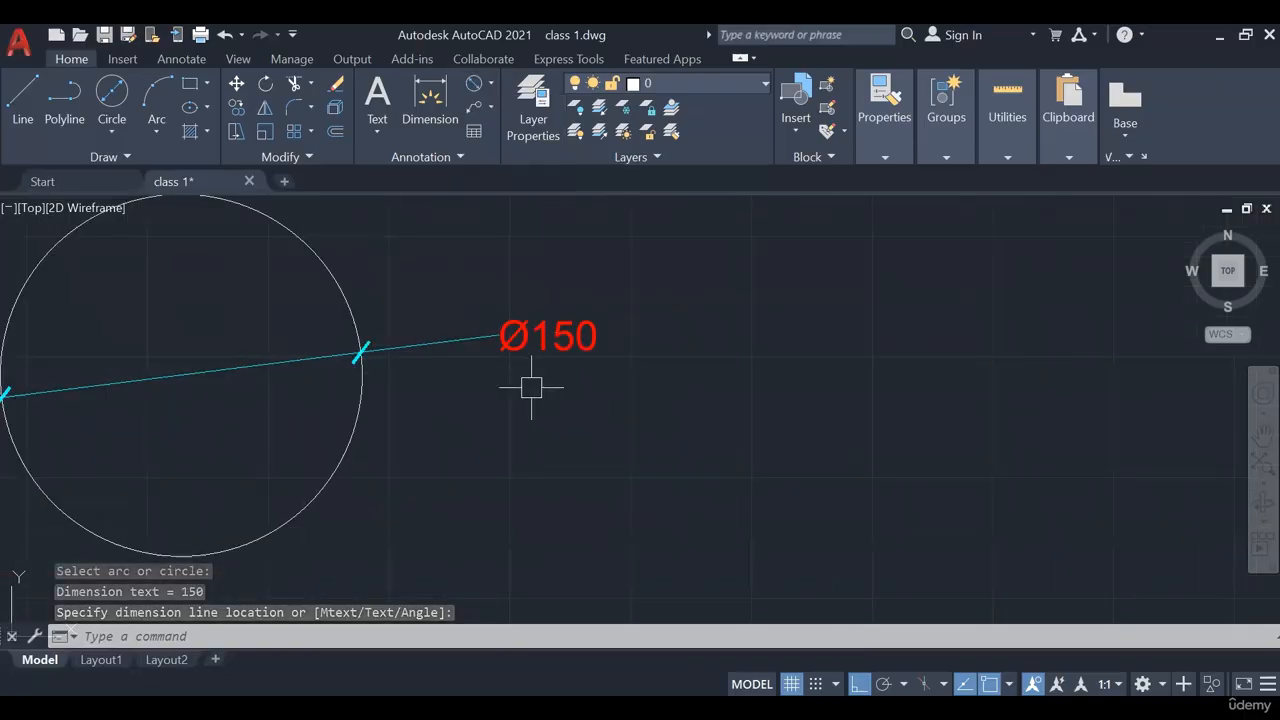
scroll(532, 383, down, 4)
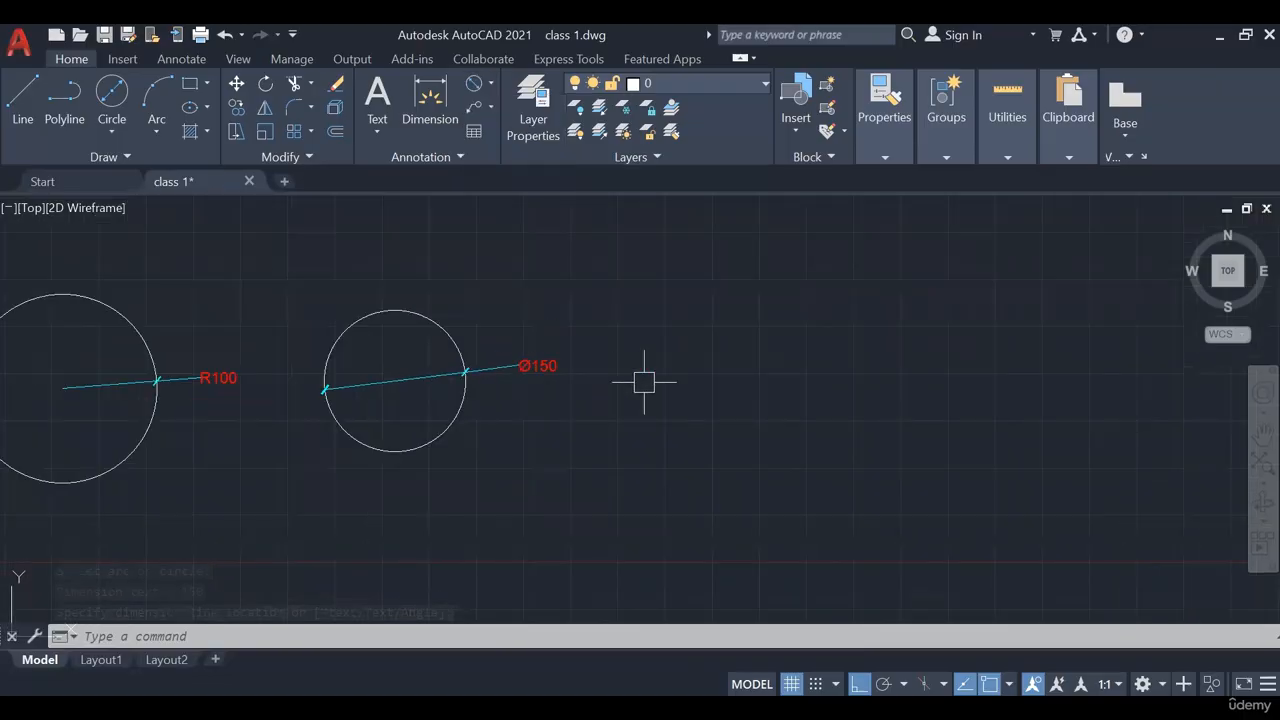
scroll(644, 381, down, 3)
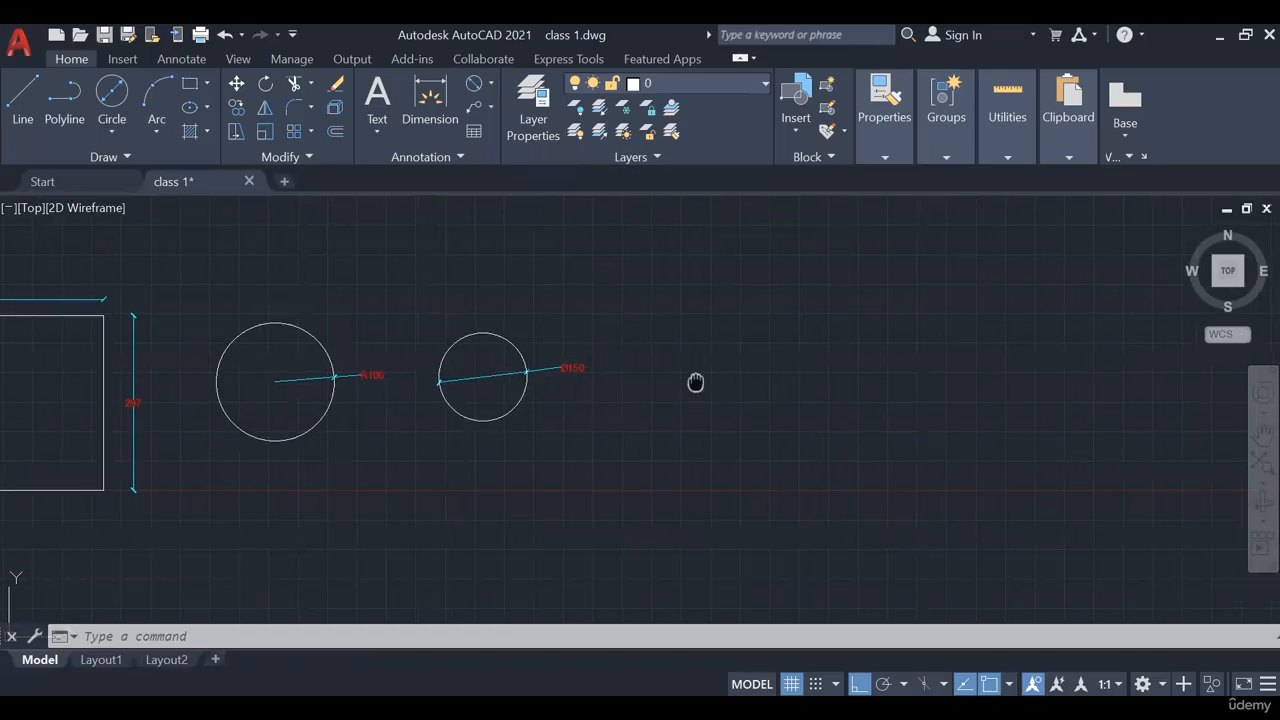
middle_drag(694, 380, 629, 400)
click(106, 133)
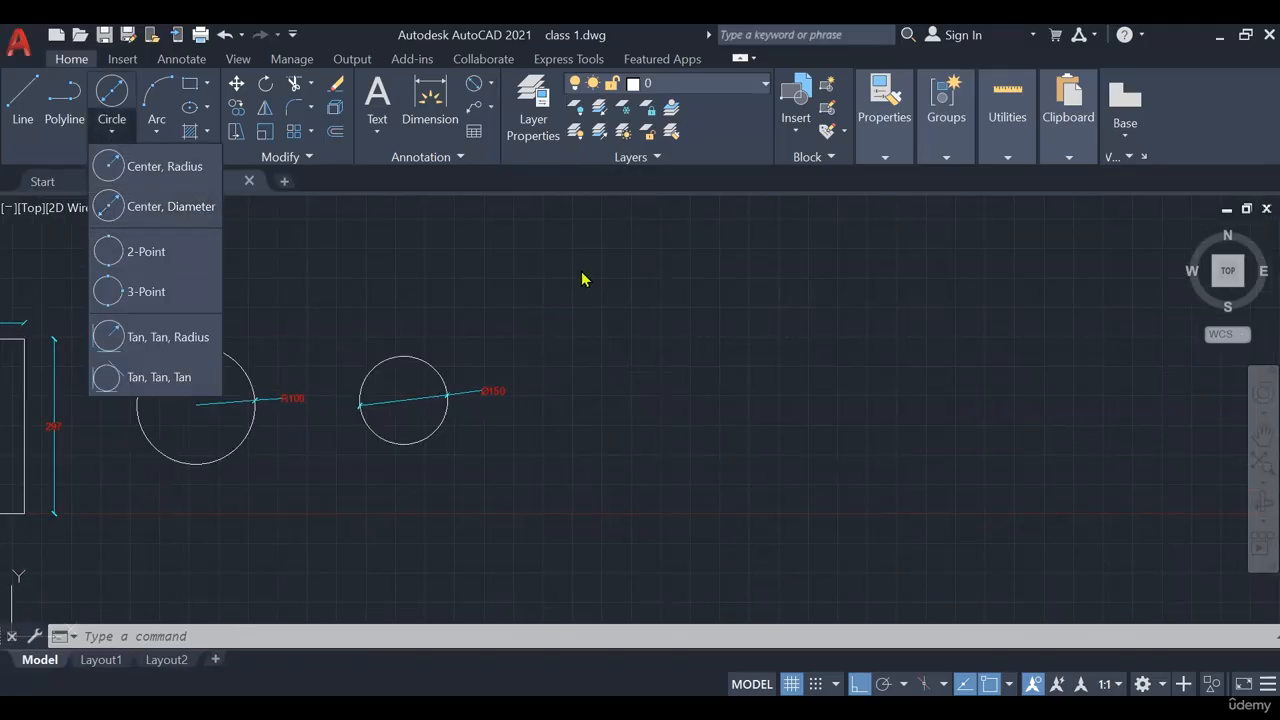
Draw two horizontal parallel lines and a 2-Point circle joining their midpoints
click(518, 283)
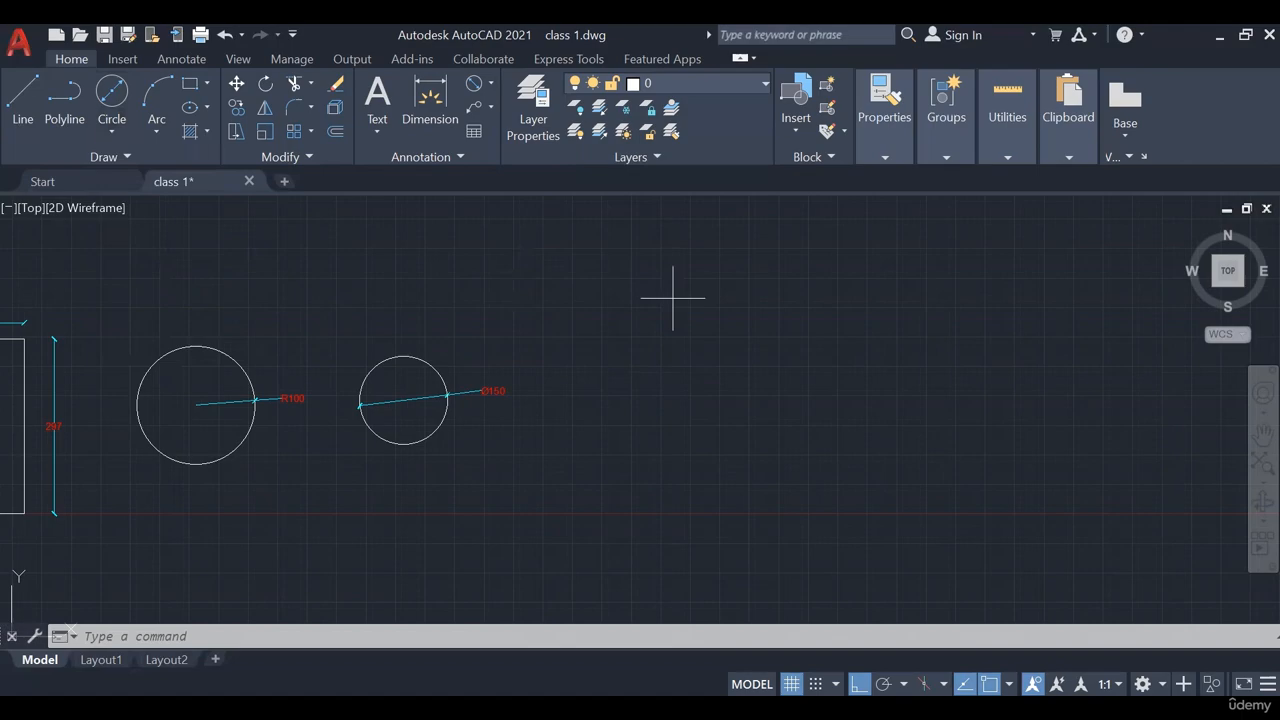
click(673, 297)
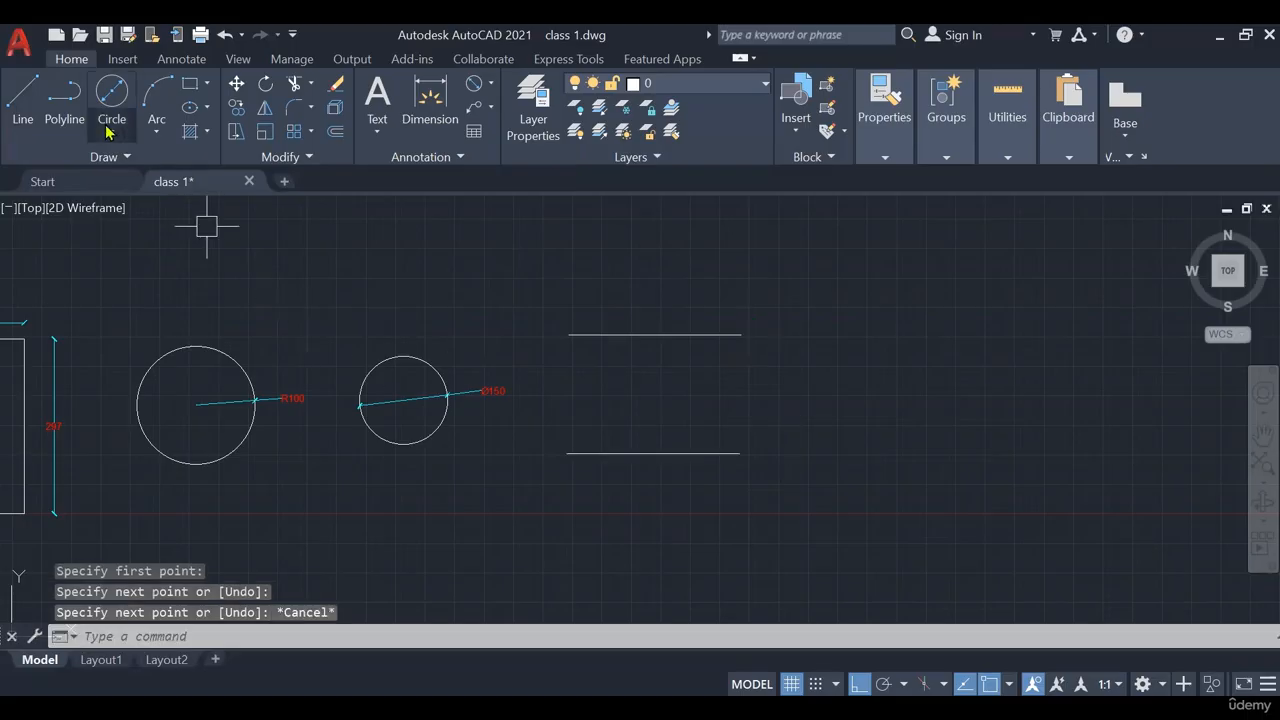
click(106, 127)
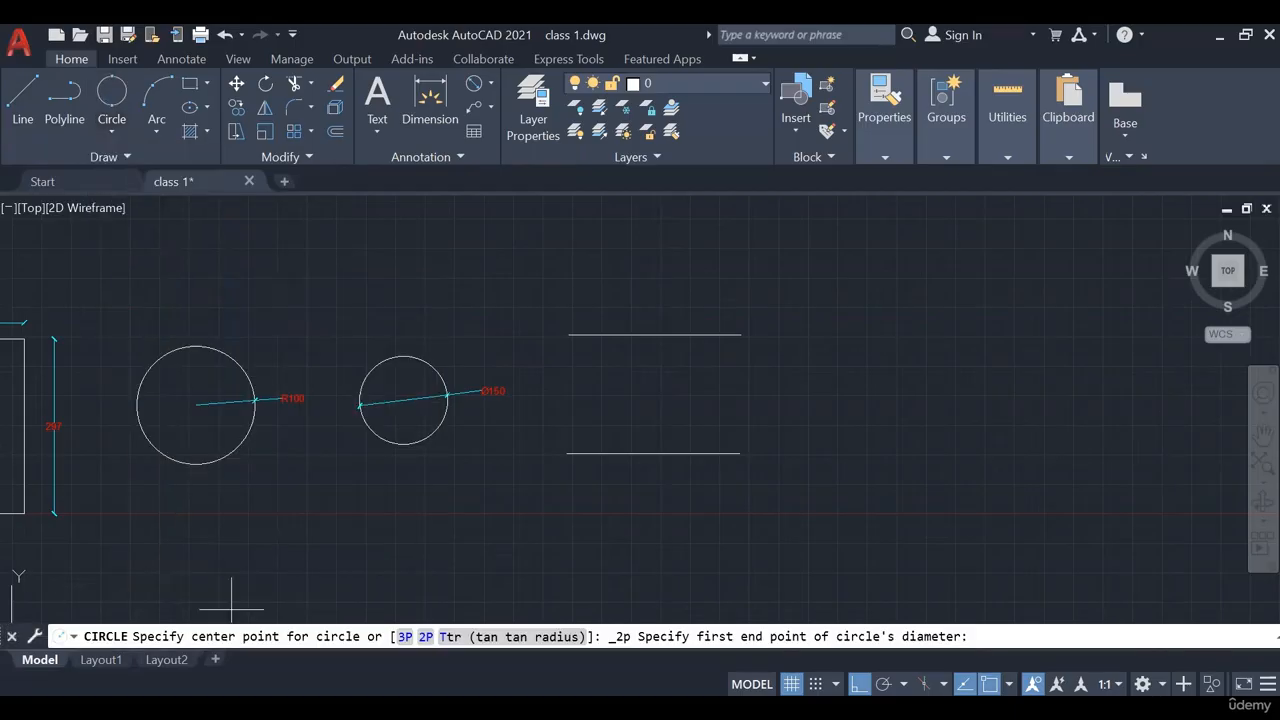
click(654, 334)
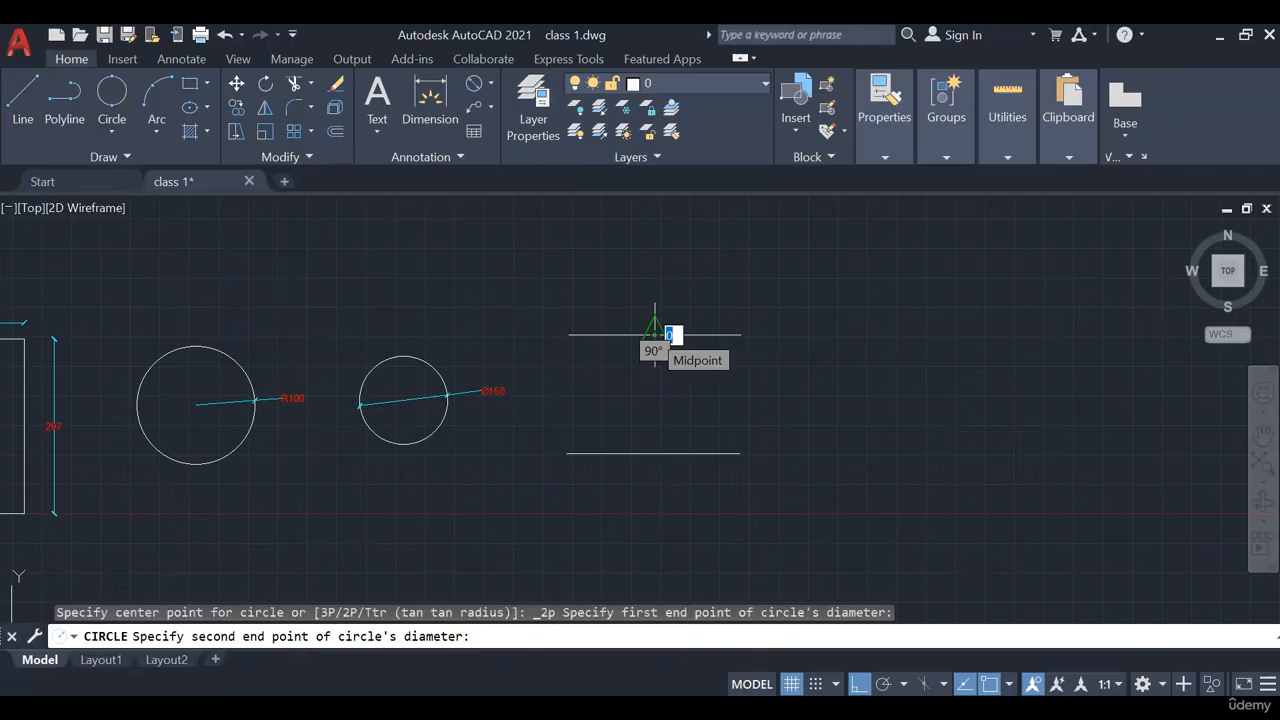
click(653, 453)
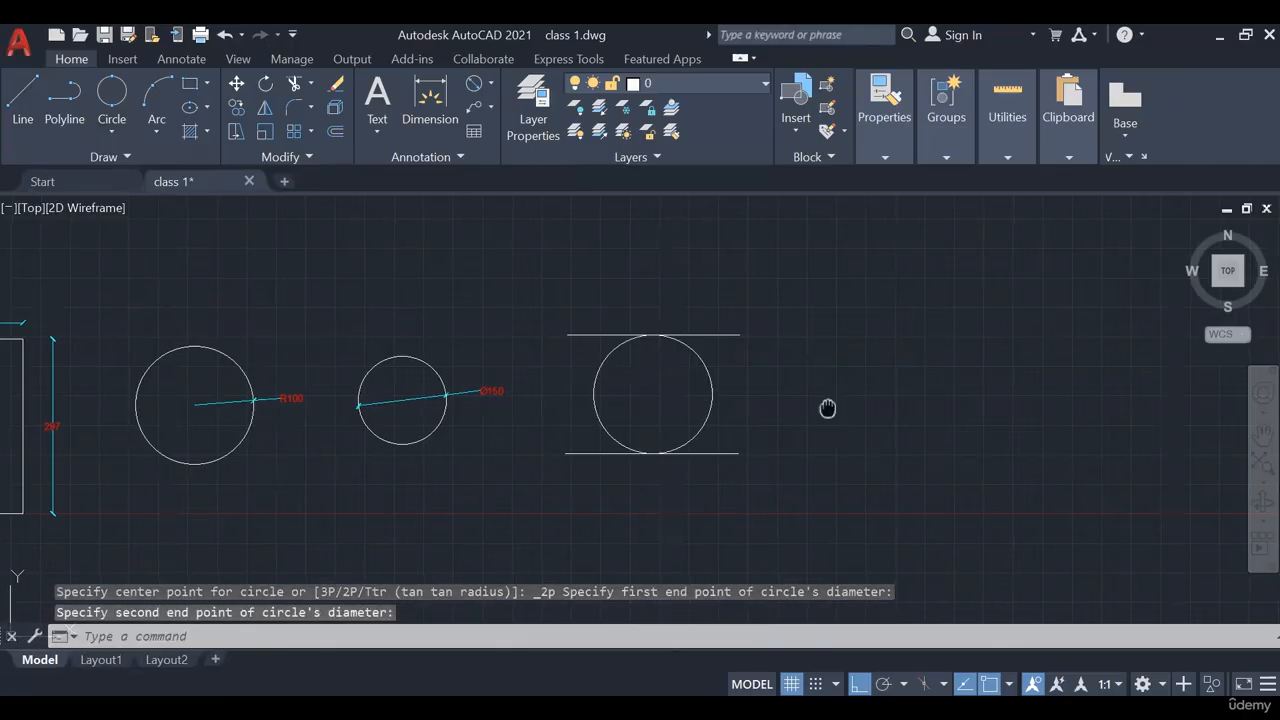
middle_drag(829, 406, 469, 403)
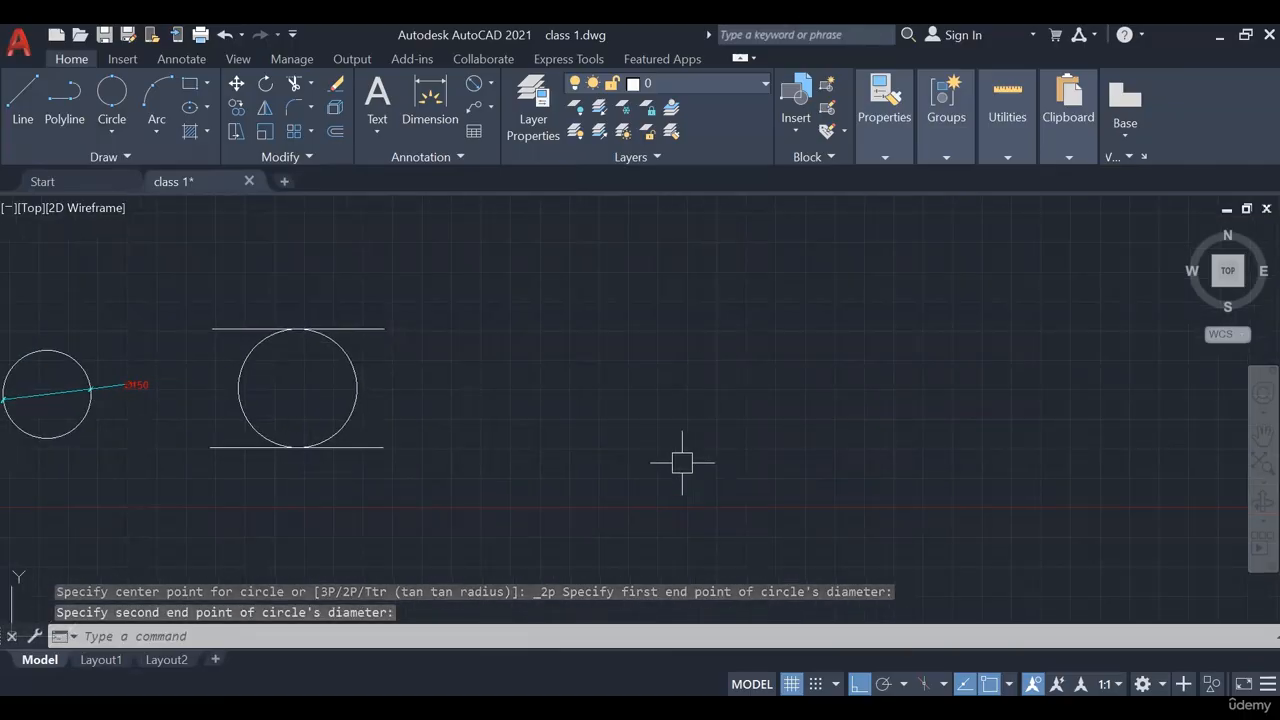
click(423, 277)
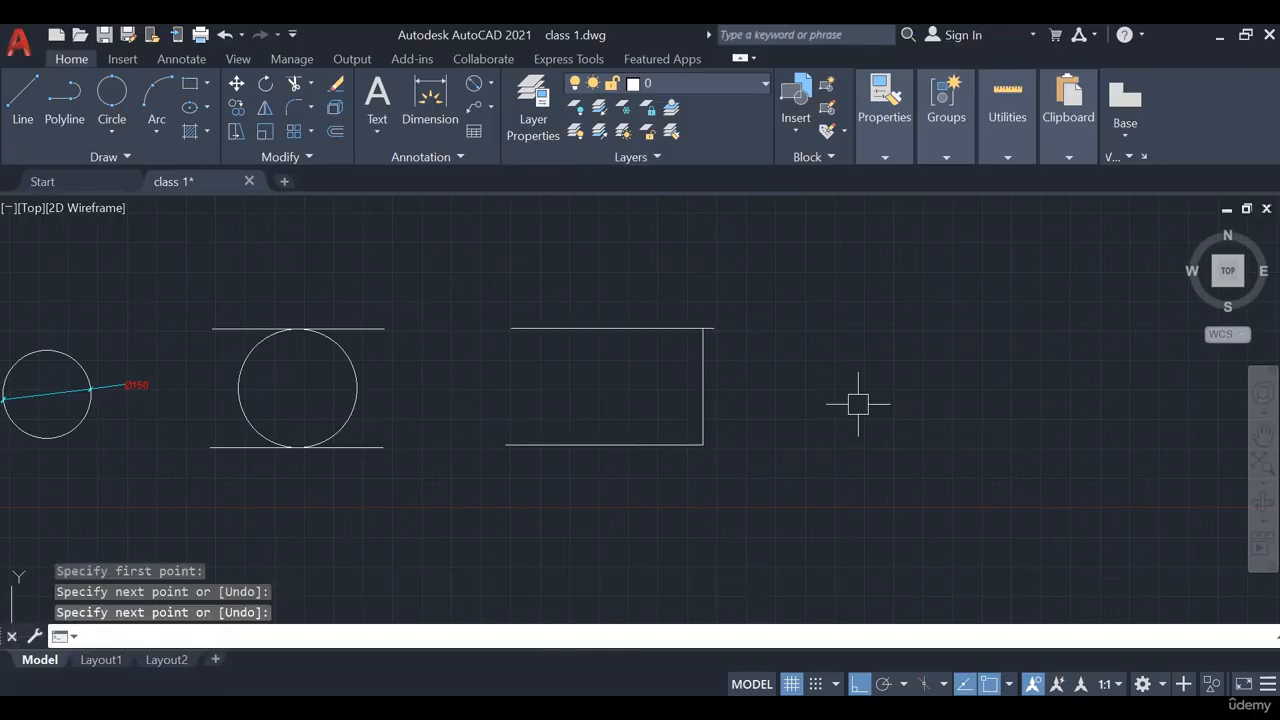
Finish the three-sided line shape of top, right and bottom lines
key(Return)
scroll(846, 290, down, 3)
scroll(748, 383, up, 2)
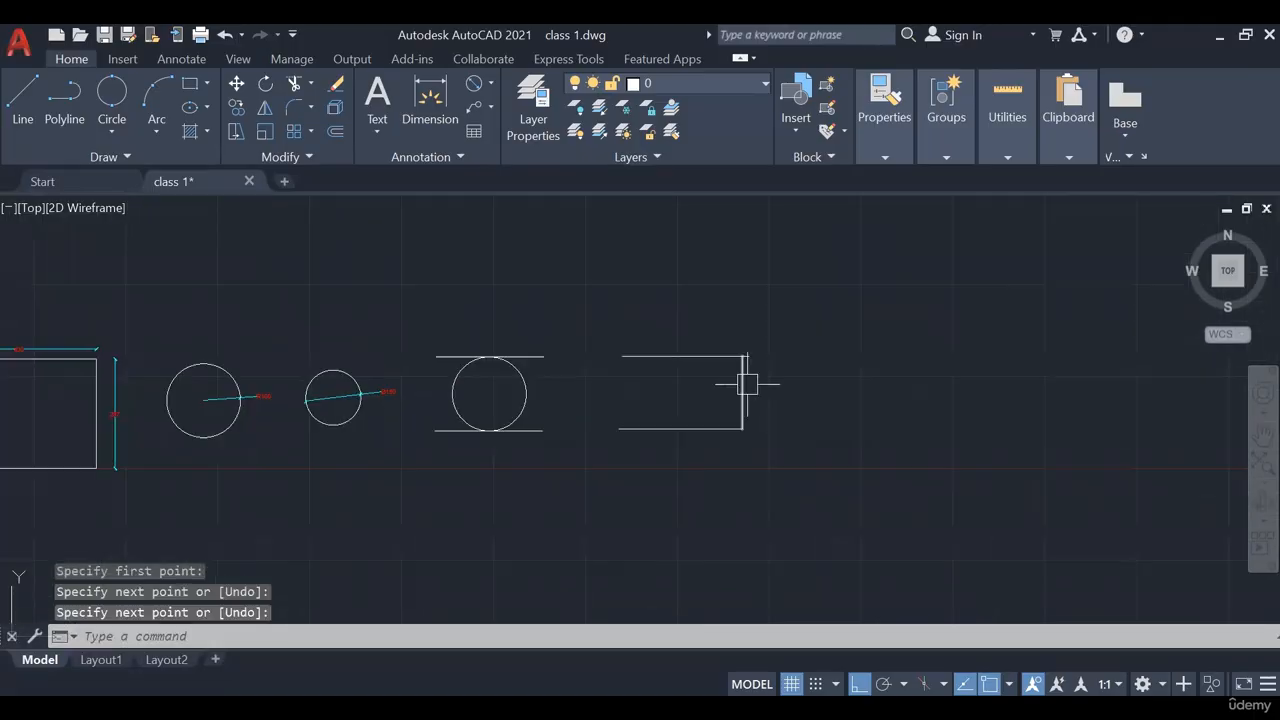
mouse_move(759, 330)
middle_down()
mouse_move(869, 331)
mouse_move(921, 387)
mouse_move(874, 309)
mouse_move(894, 280)
mouse_move(994, 259)
middle_up()
scroll(922, 386, up, 2)
scroll(829, 297, up, 2)
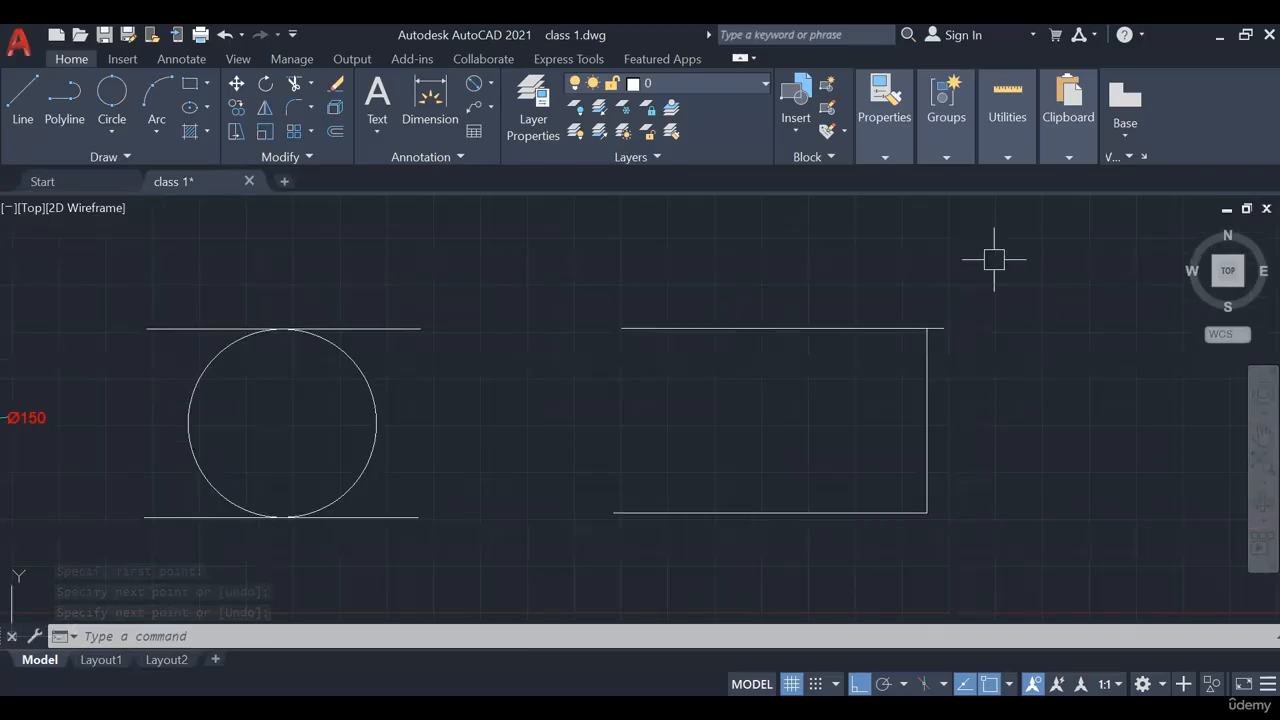
Erase the unwanted three-point circle inside the outline
click(133, 127)
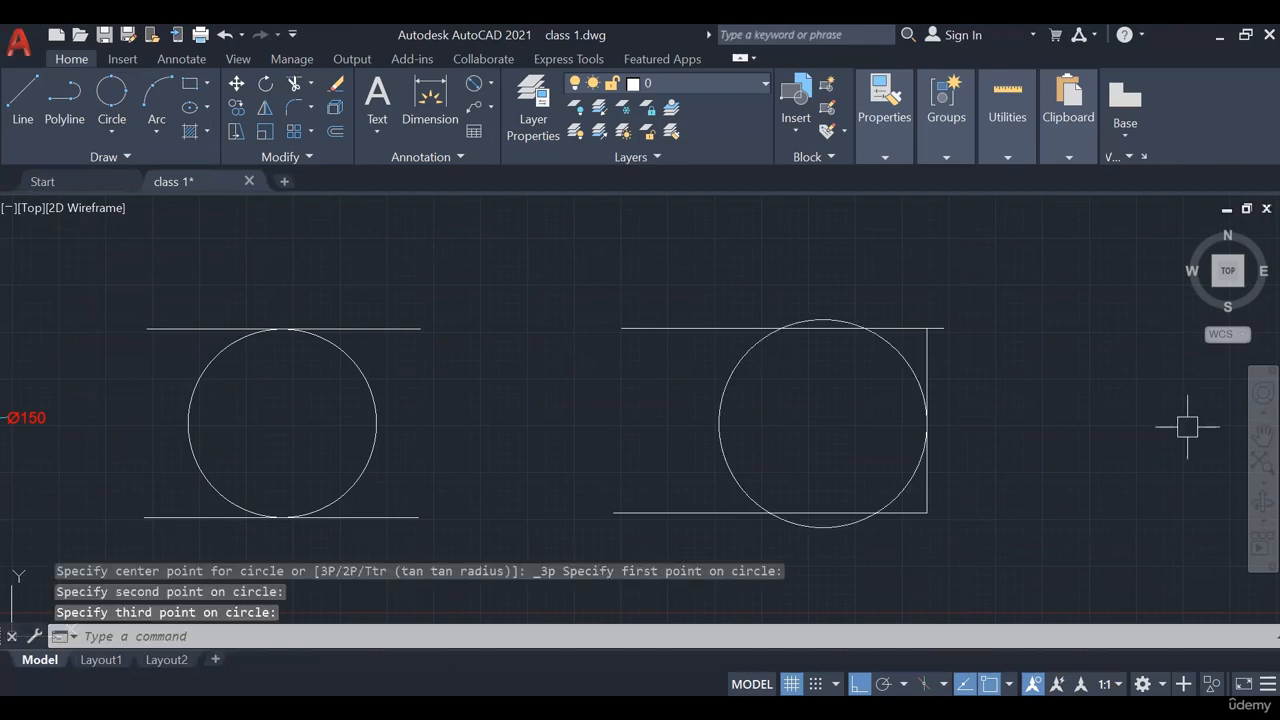
click(709, 418)
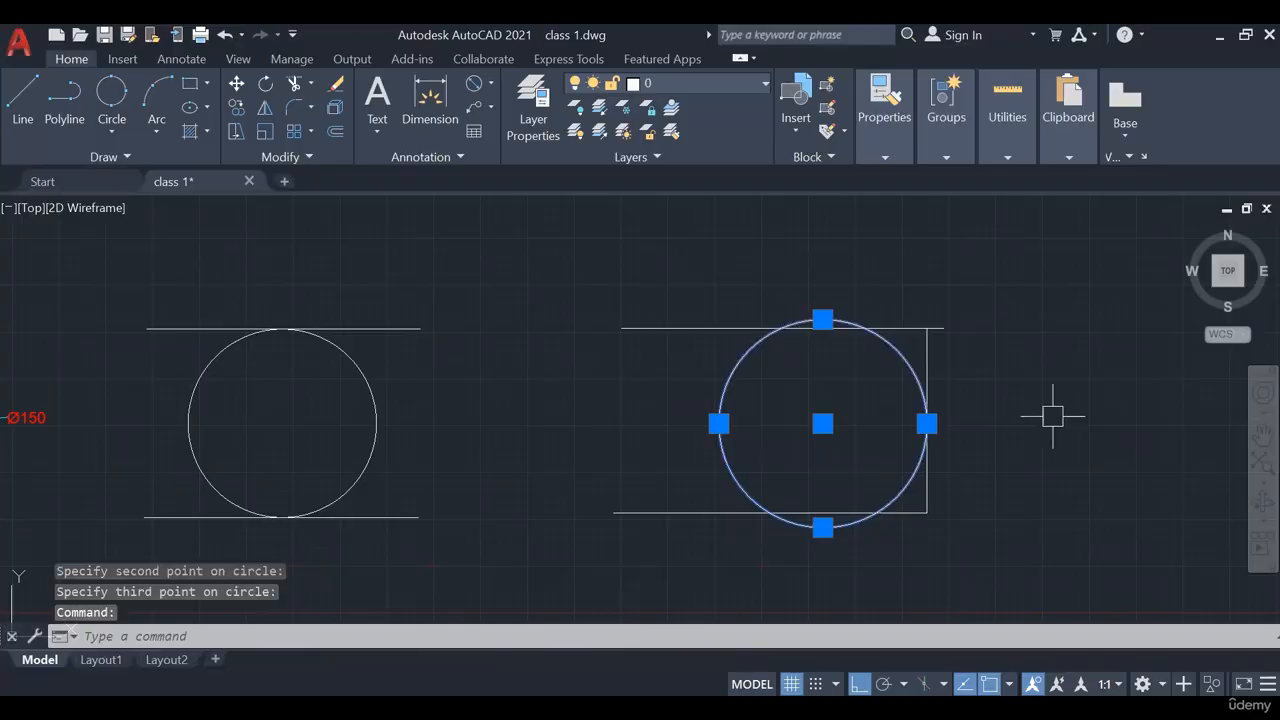
key(Delete)
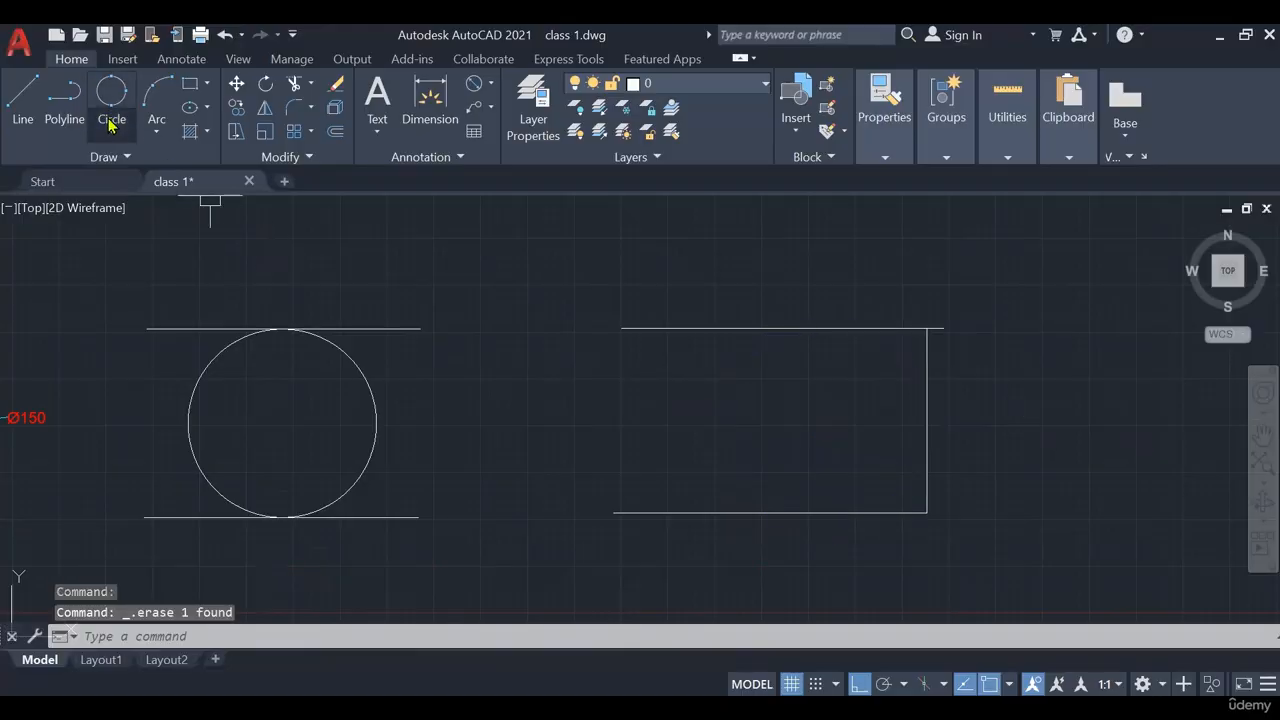
click(111, 132)
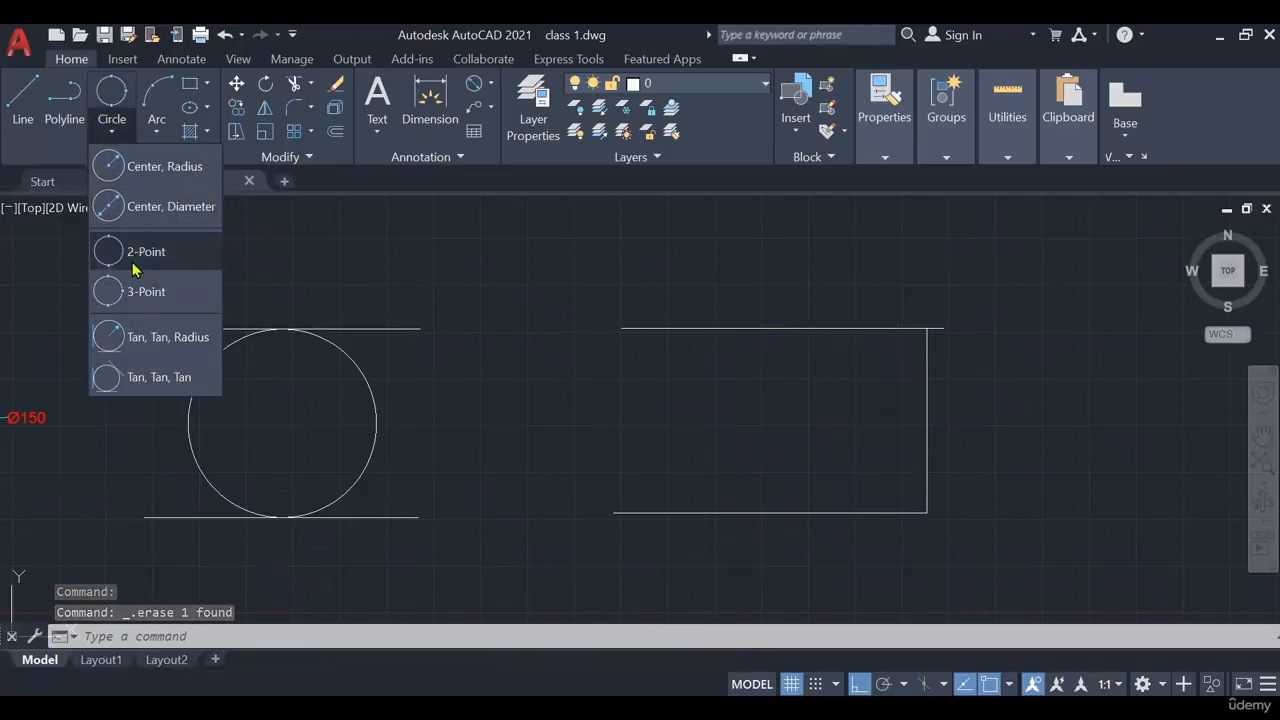
Draw a temporary vertical divider inside the open rectangle, then erase it
click(790, 378)
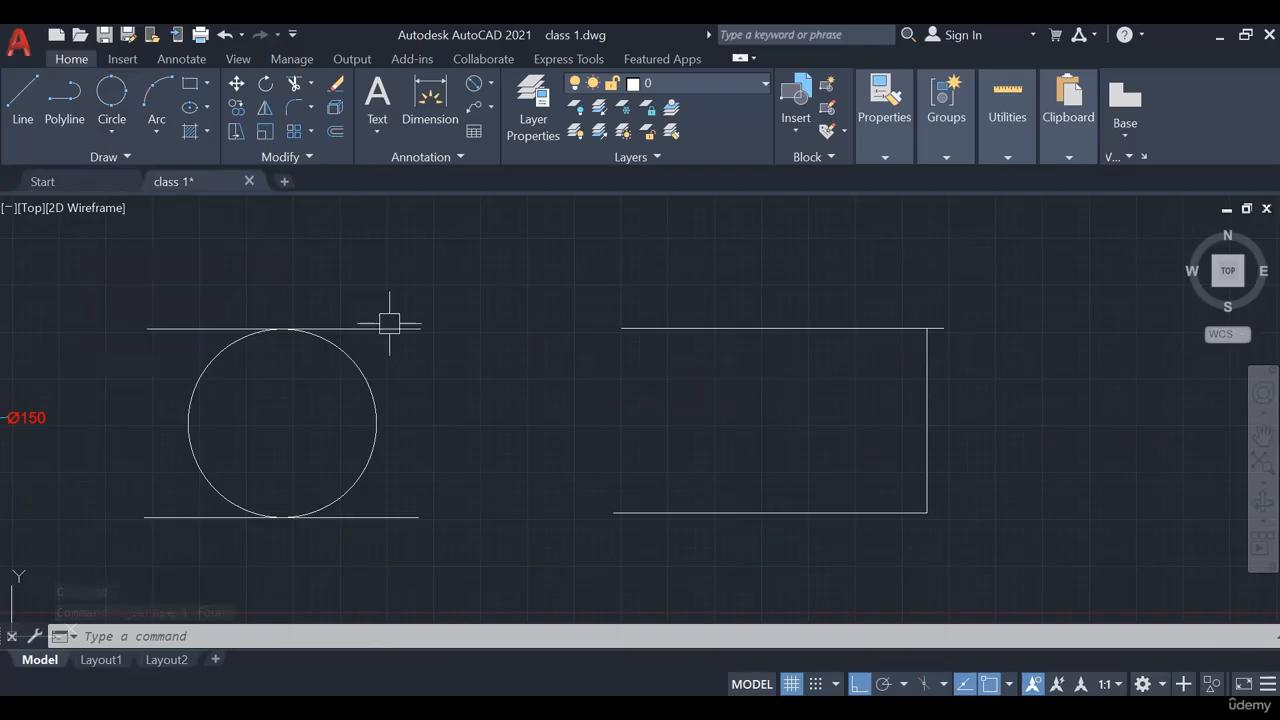
click(22, 112)
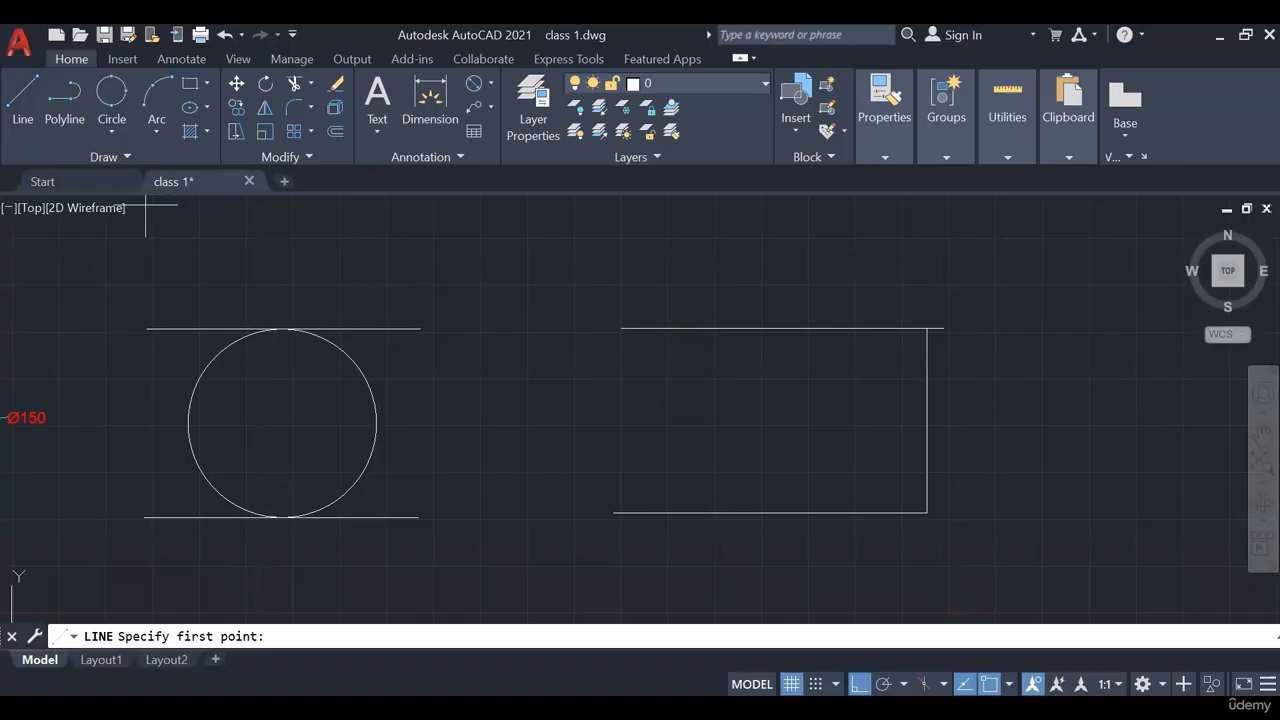
click(783, 513)
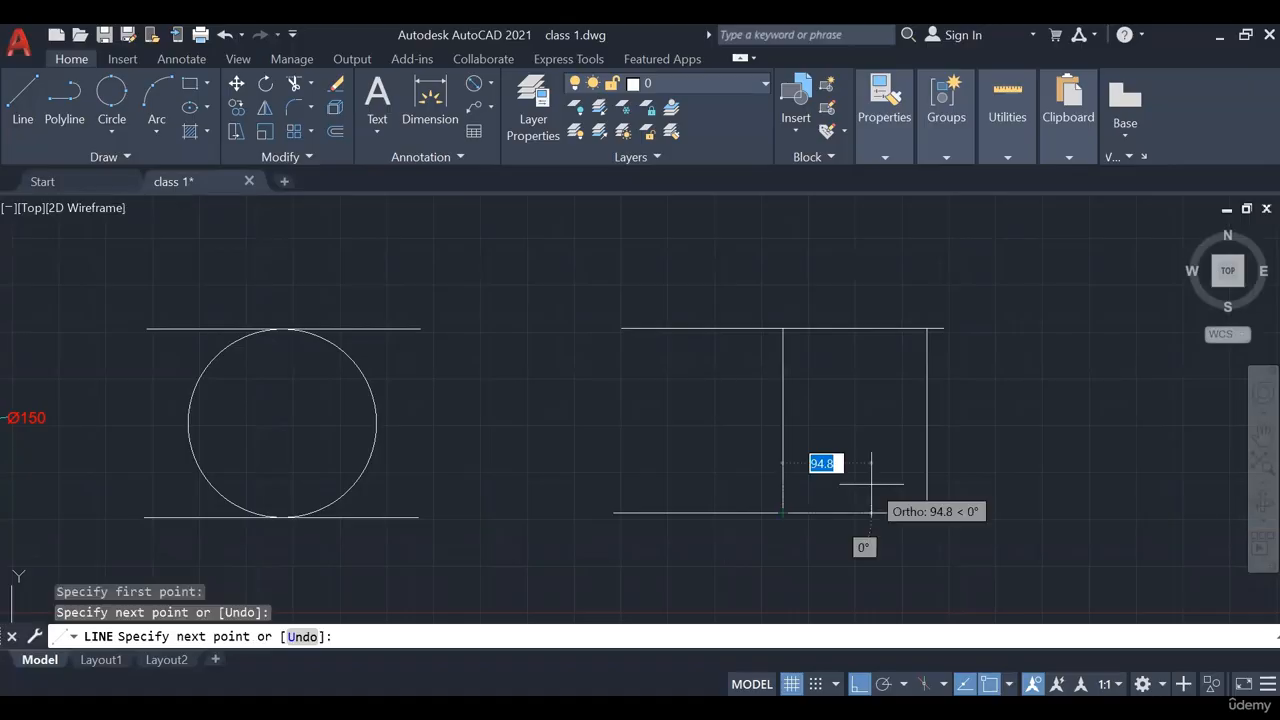
click(111, 130)
click(127, 290)
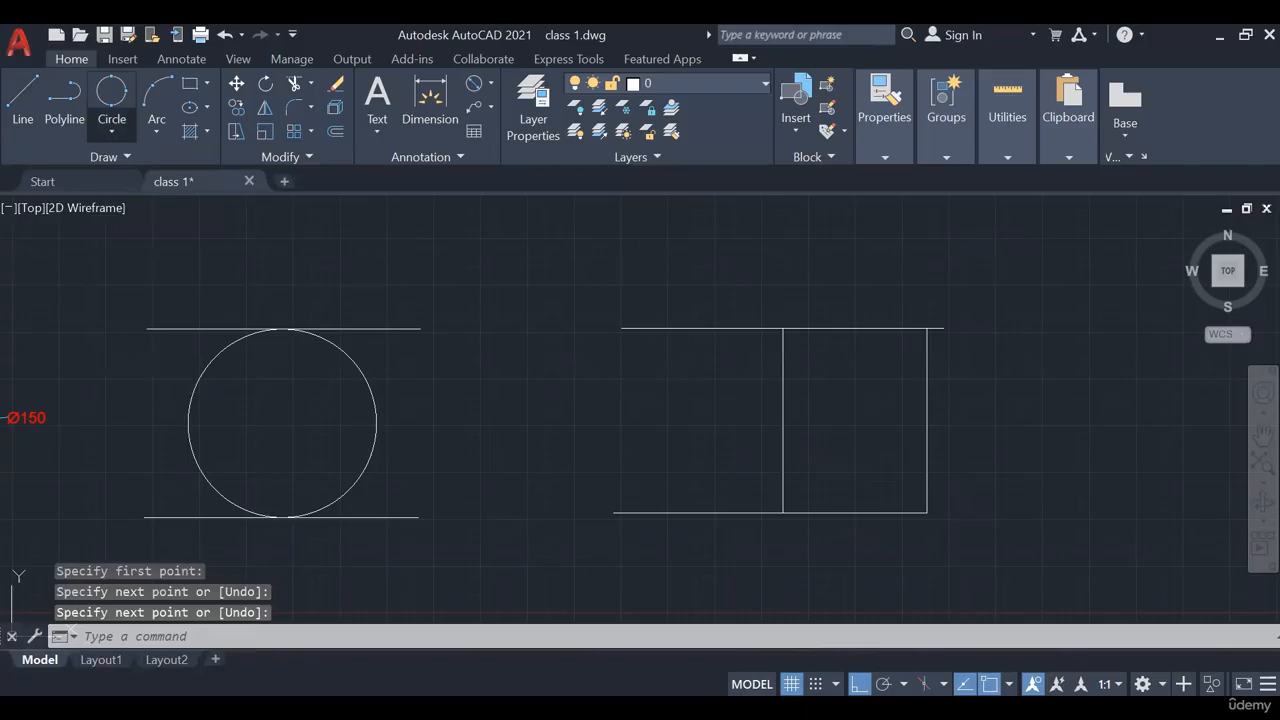
click(800, 419)
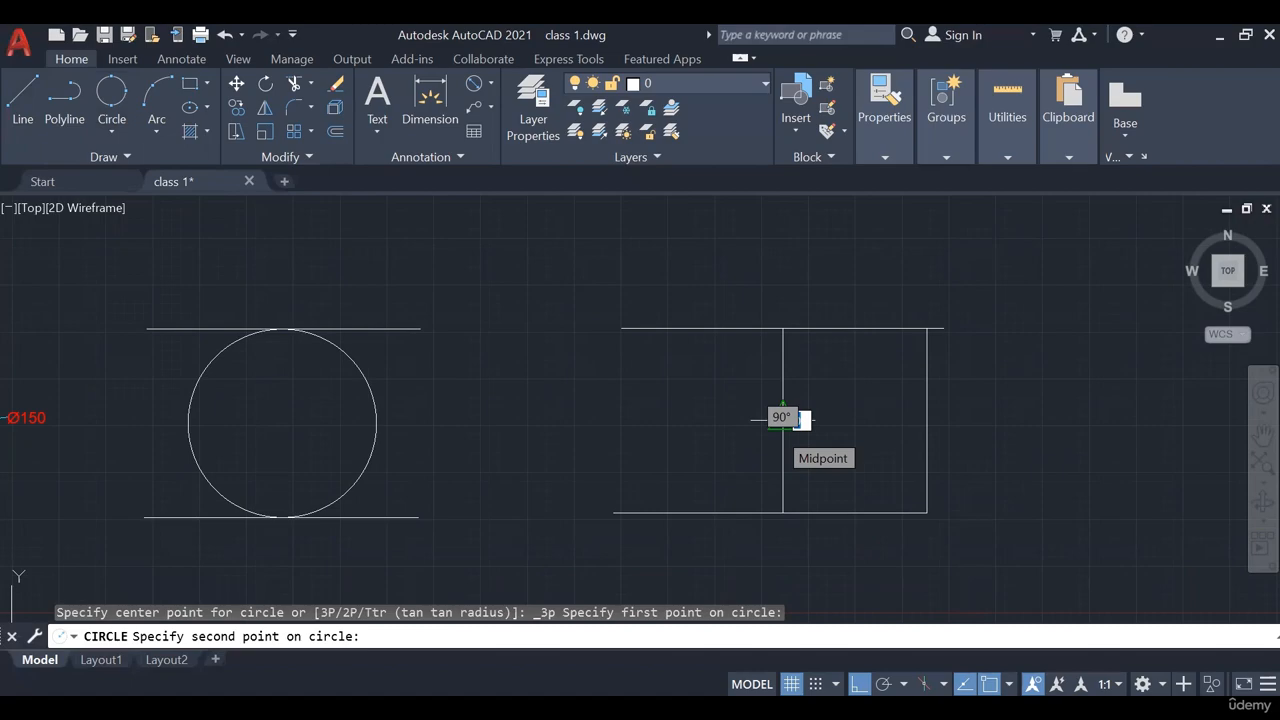
double_click(800, 419)
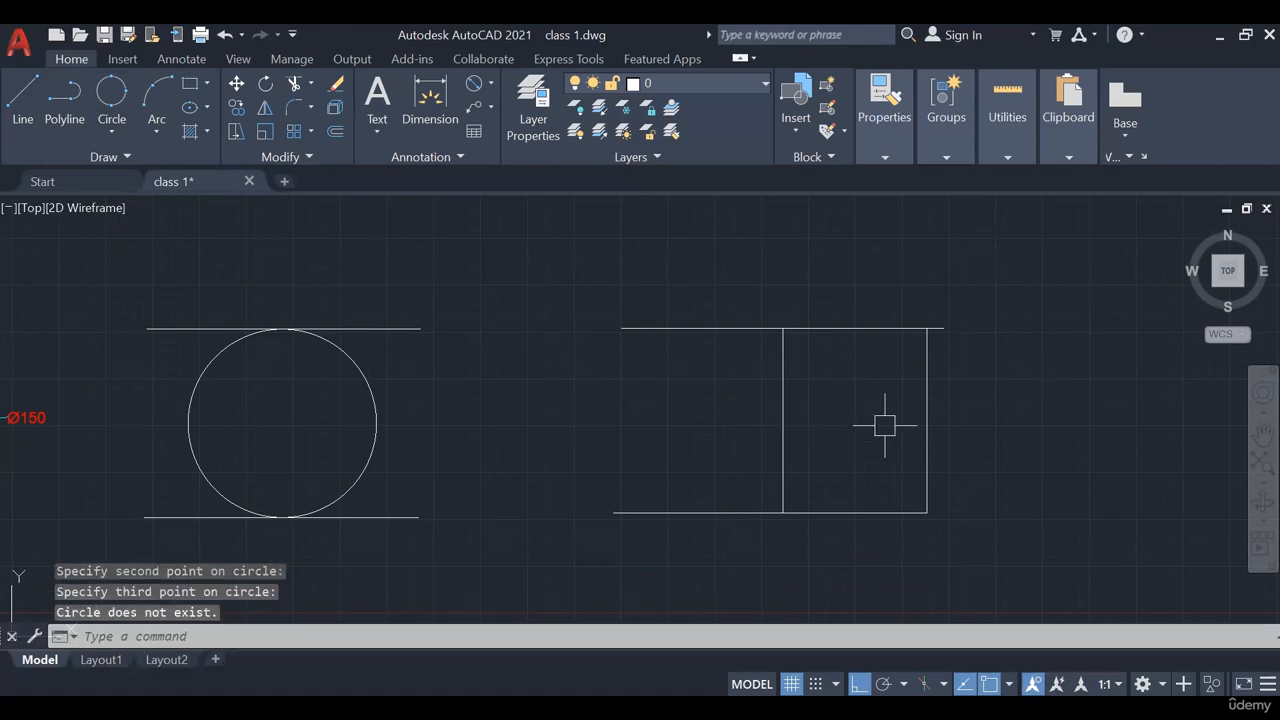
click(853, 425)
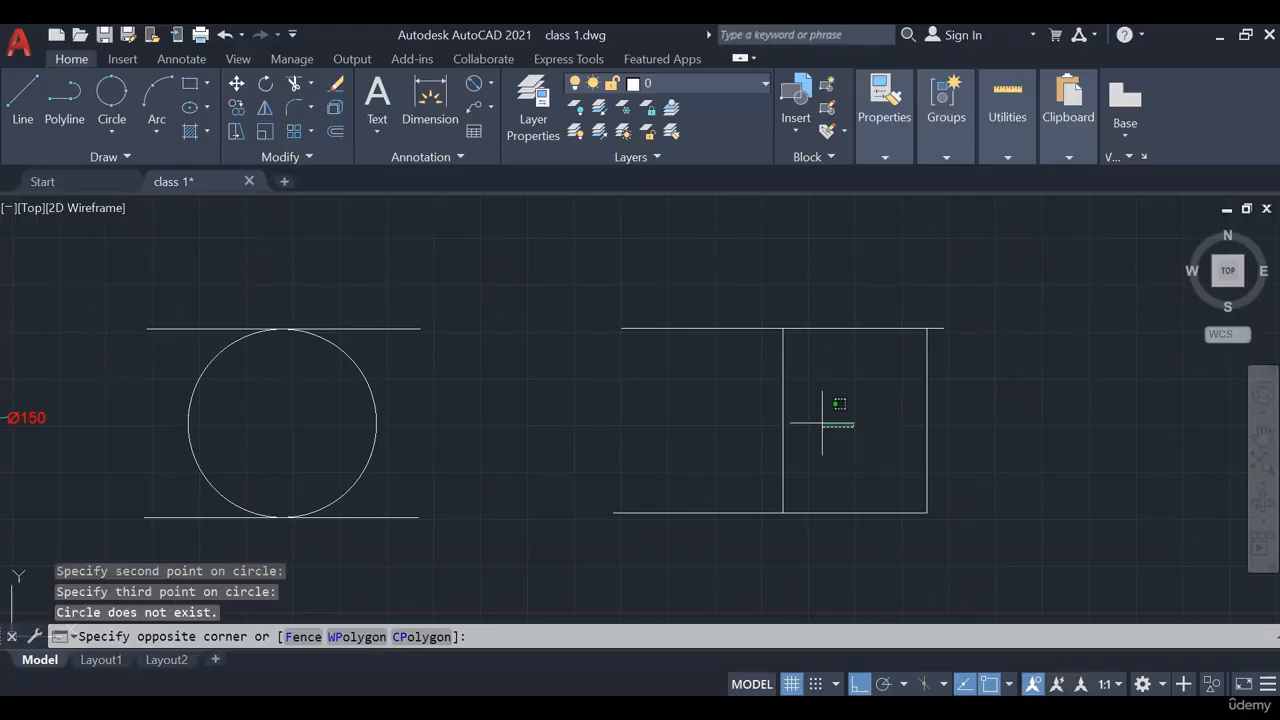
click(770, 420)
key(Delete)
Start a 3-Point circle with its first two points on the frame's top and right lines
click(111, 130)
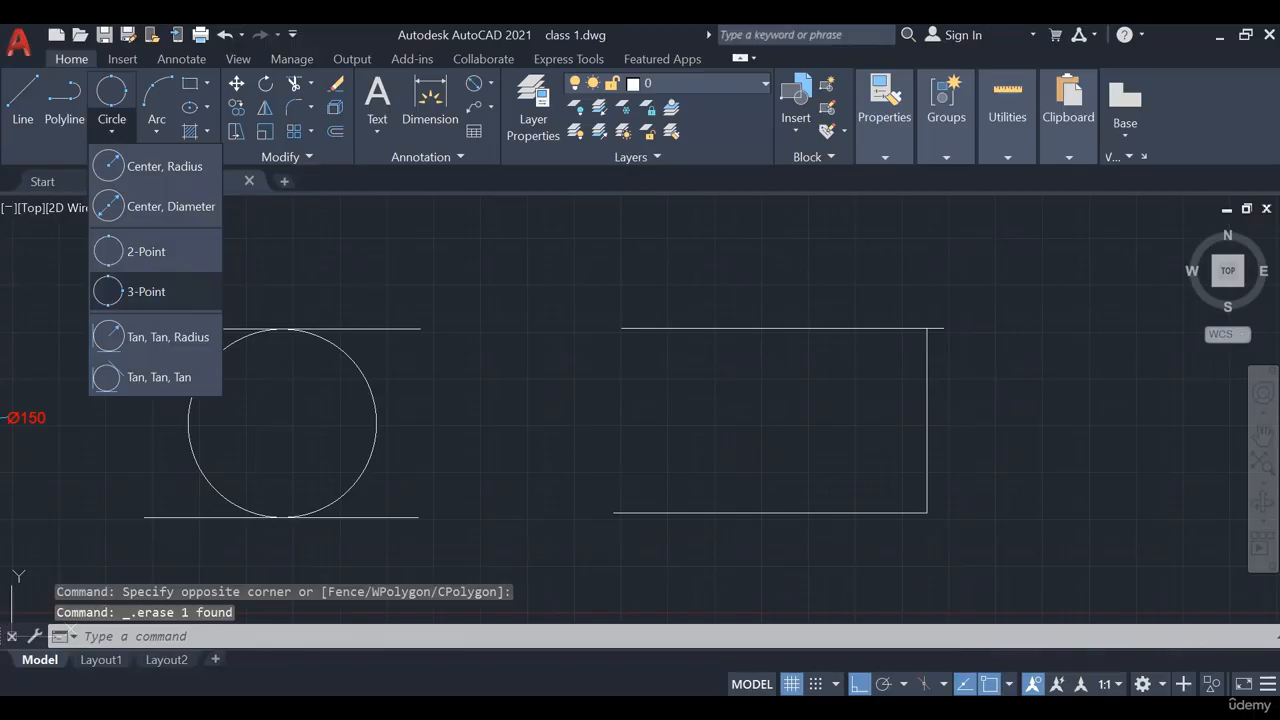
click(146, 291)
click(822, 328)
click(927, 423)
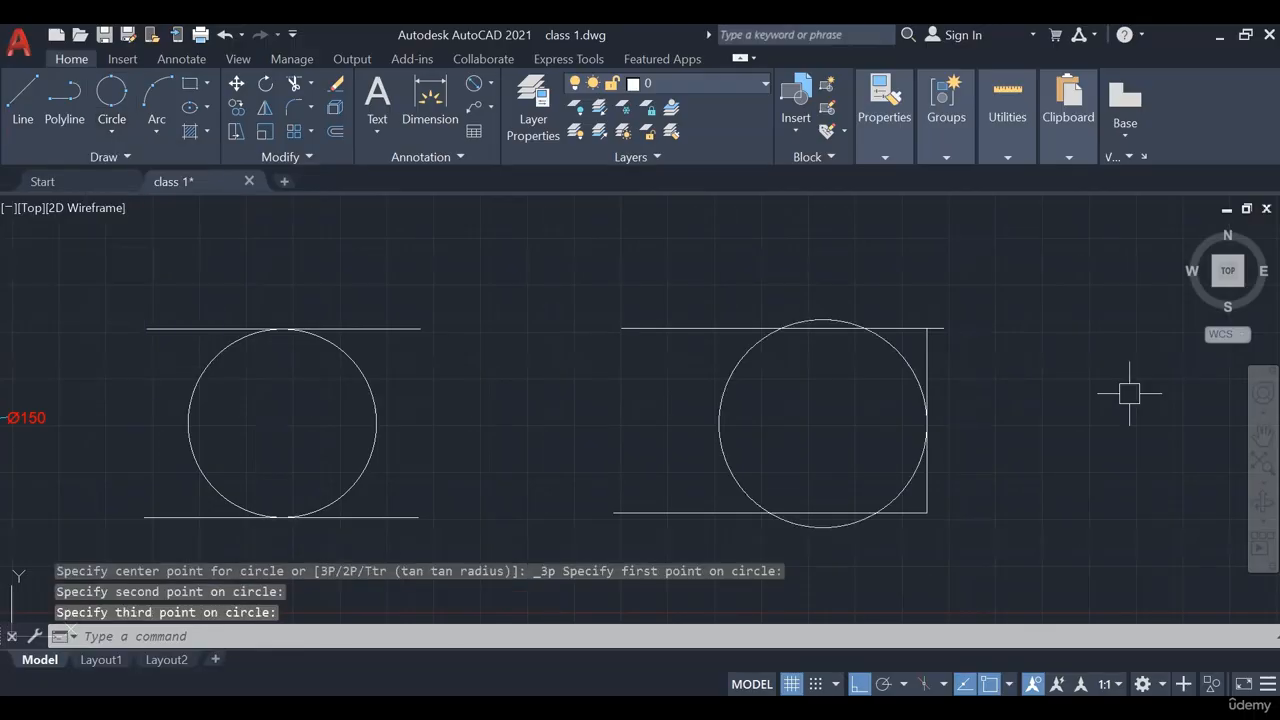
Finish the 3-Point circle on the frame's bottom line and cancel an accidental line selection
middle_drag(979, 437, 967, 404)
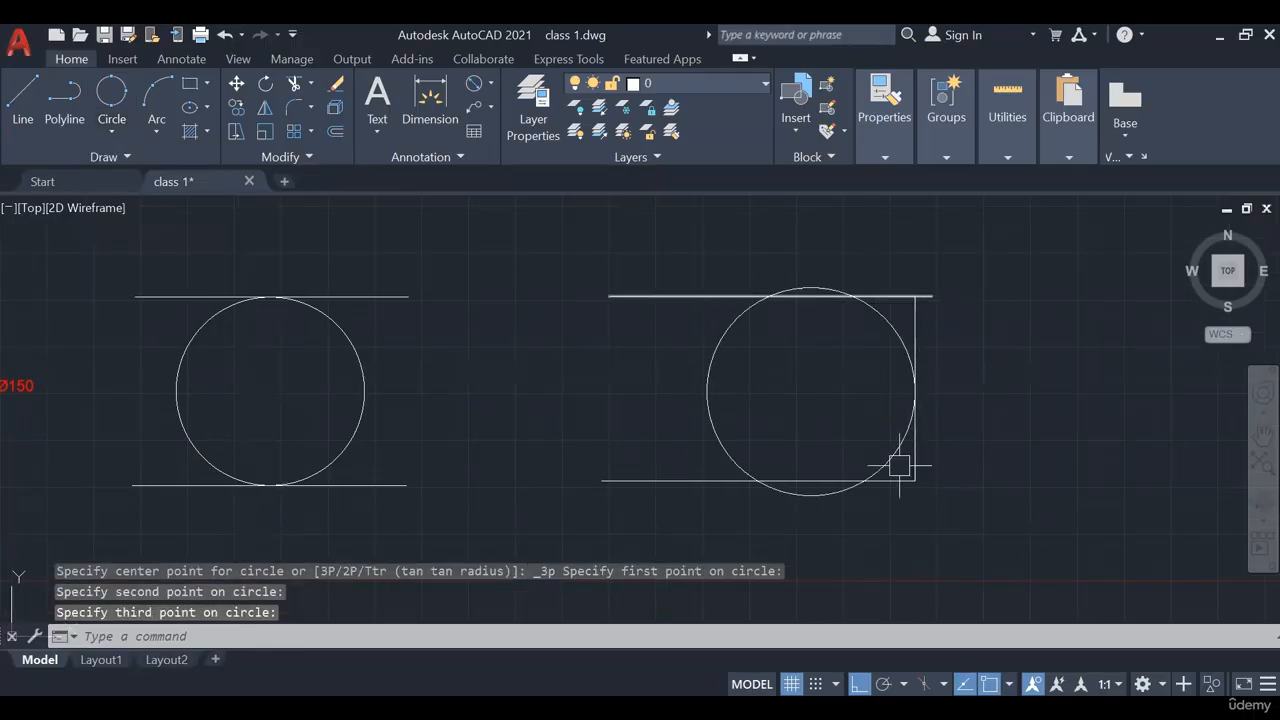
click(750, 484)
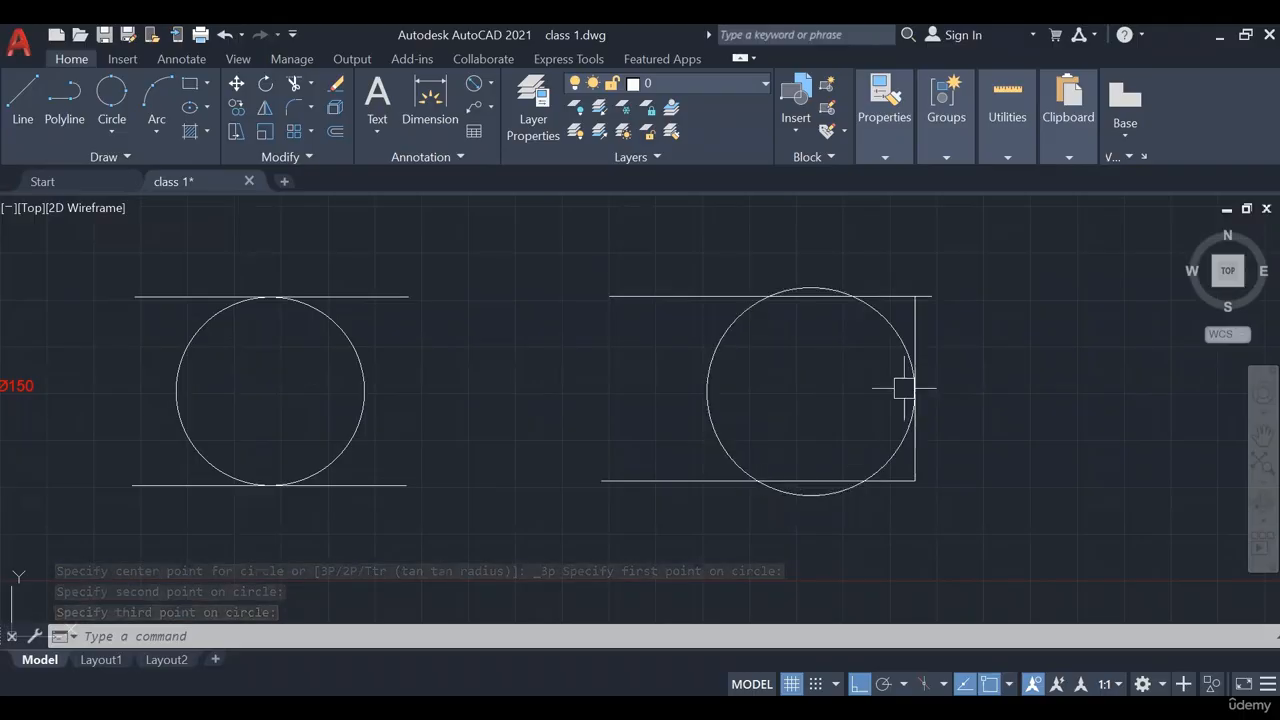
middle_drag(1034, 374, 1025, 378)
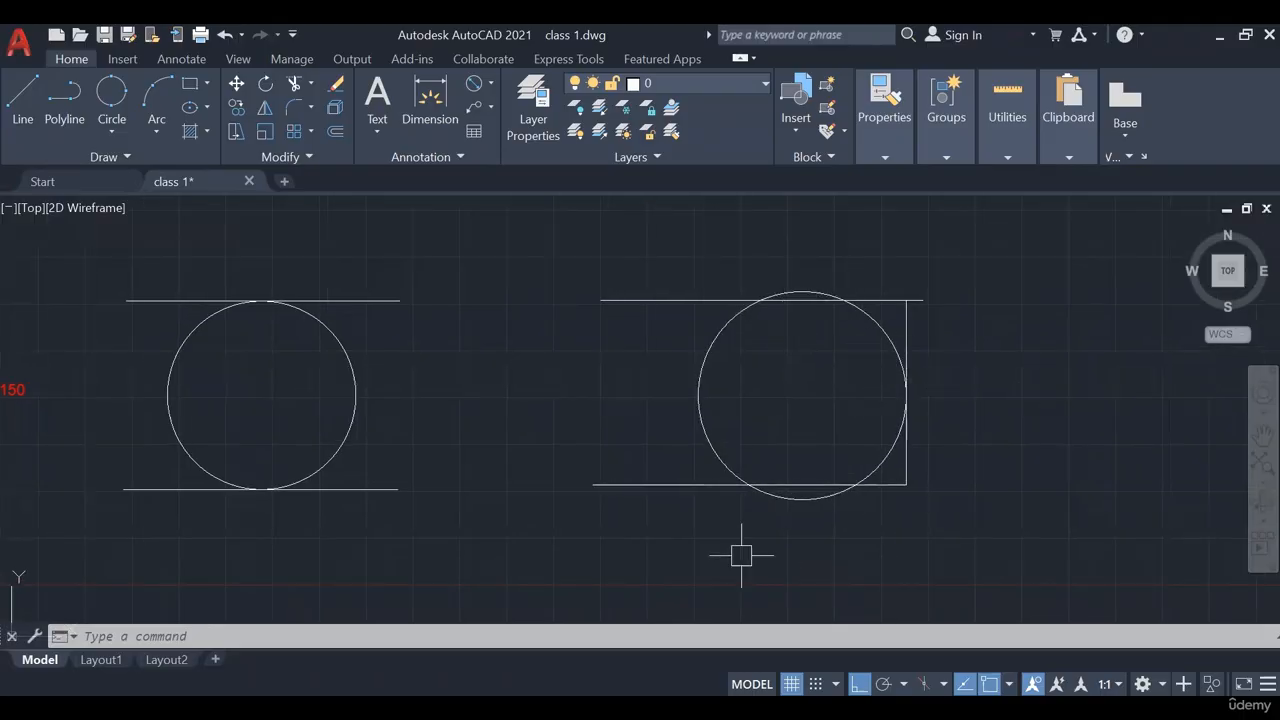
middle_drag(898, 359, 759, 379)
scroll(829, 300, up, 2)
drag(786, 286, 741, 343)
scroll(829, 300, down, 2)
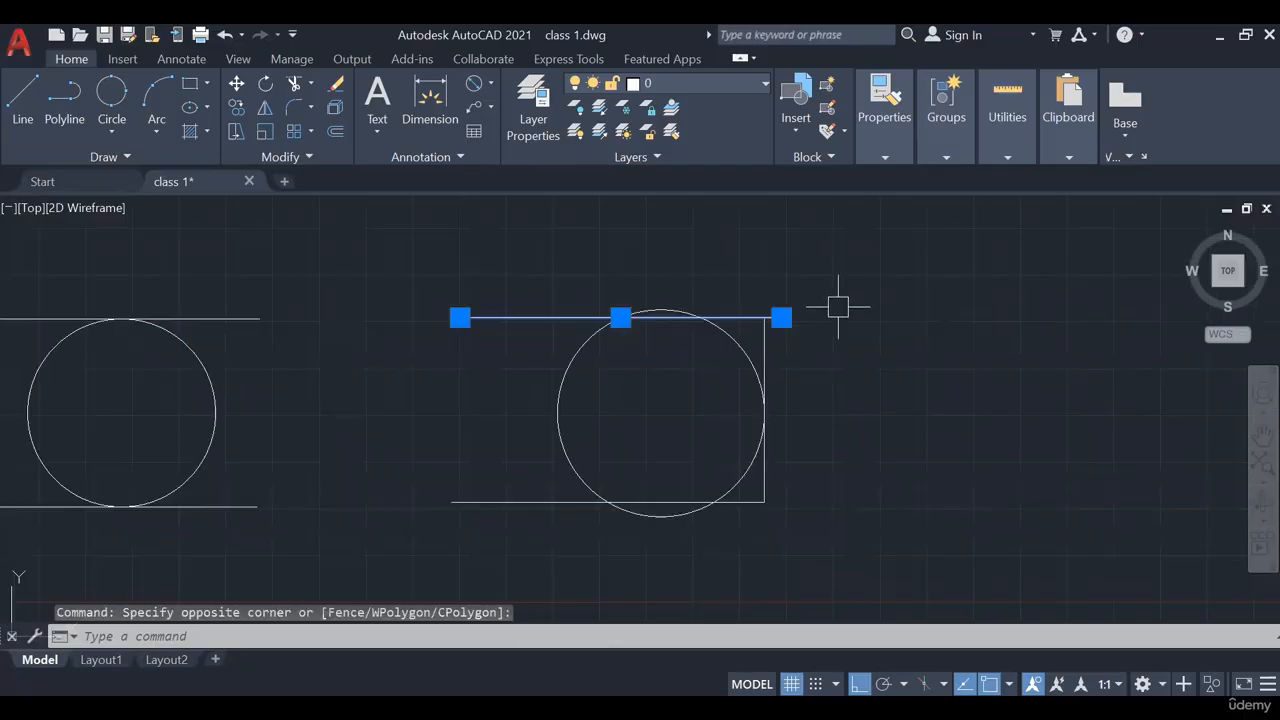
key(Escape)
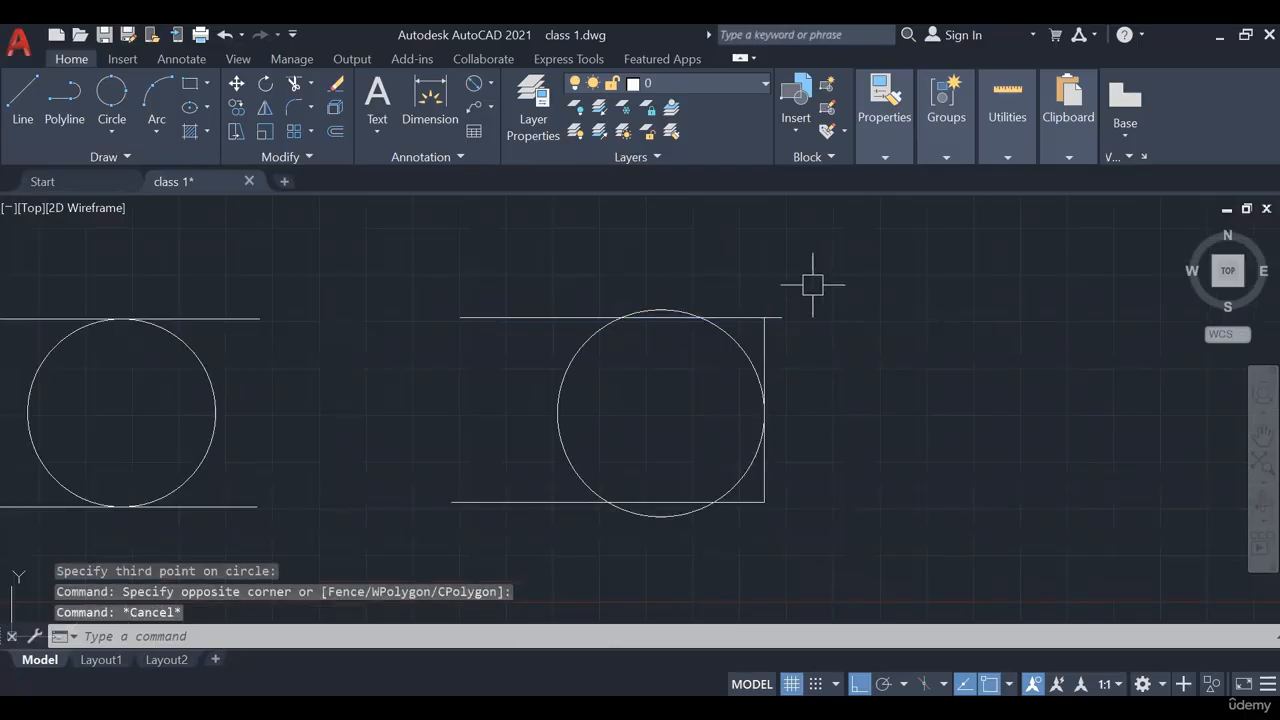
scroll(851, 300, down, 3)
middle_drag(851, 300, 722, 352)
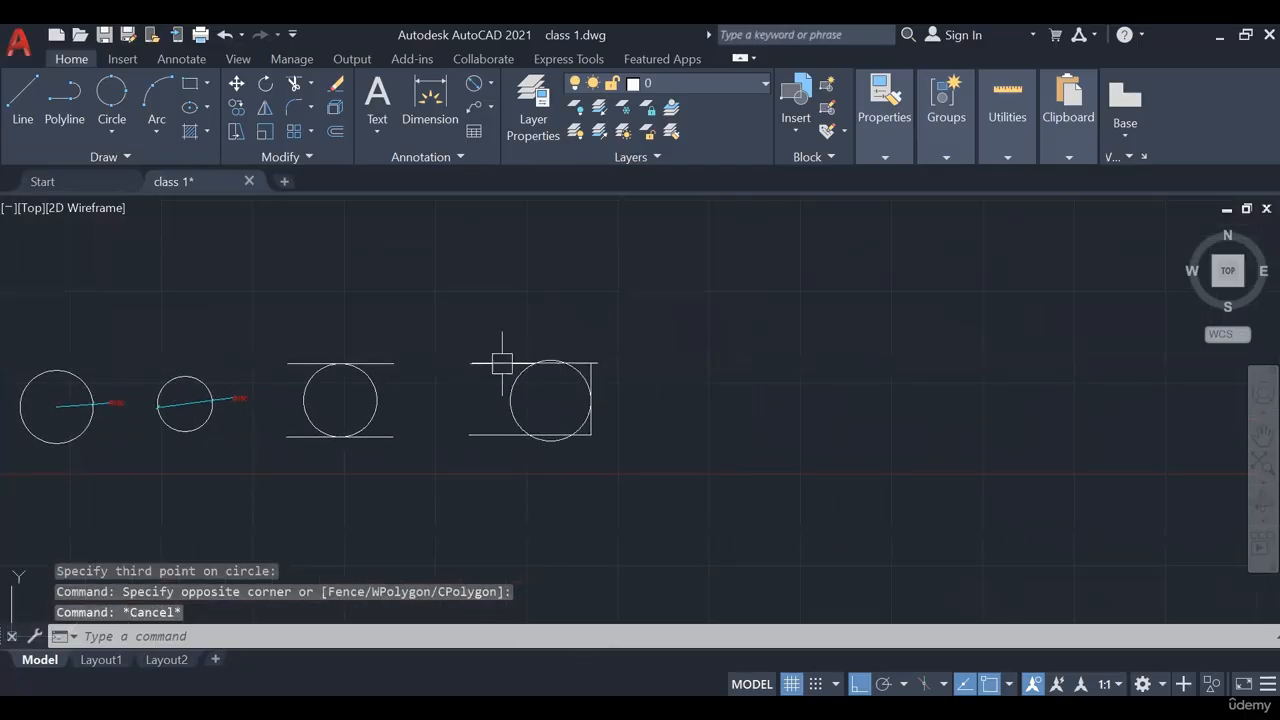
click(112, 134)
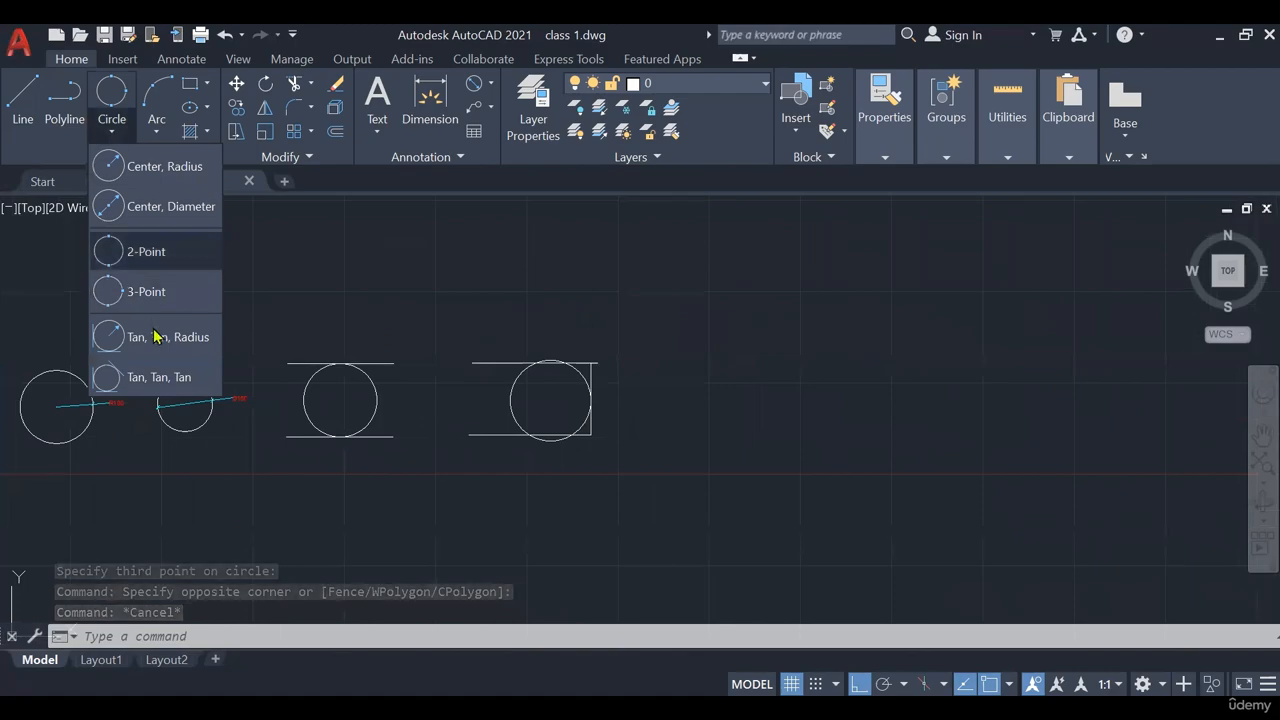
Draw a two-line corner and fit a Tan, Tan, Radius circle of radius 50
click(108, 132)
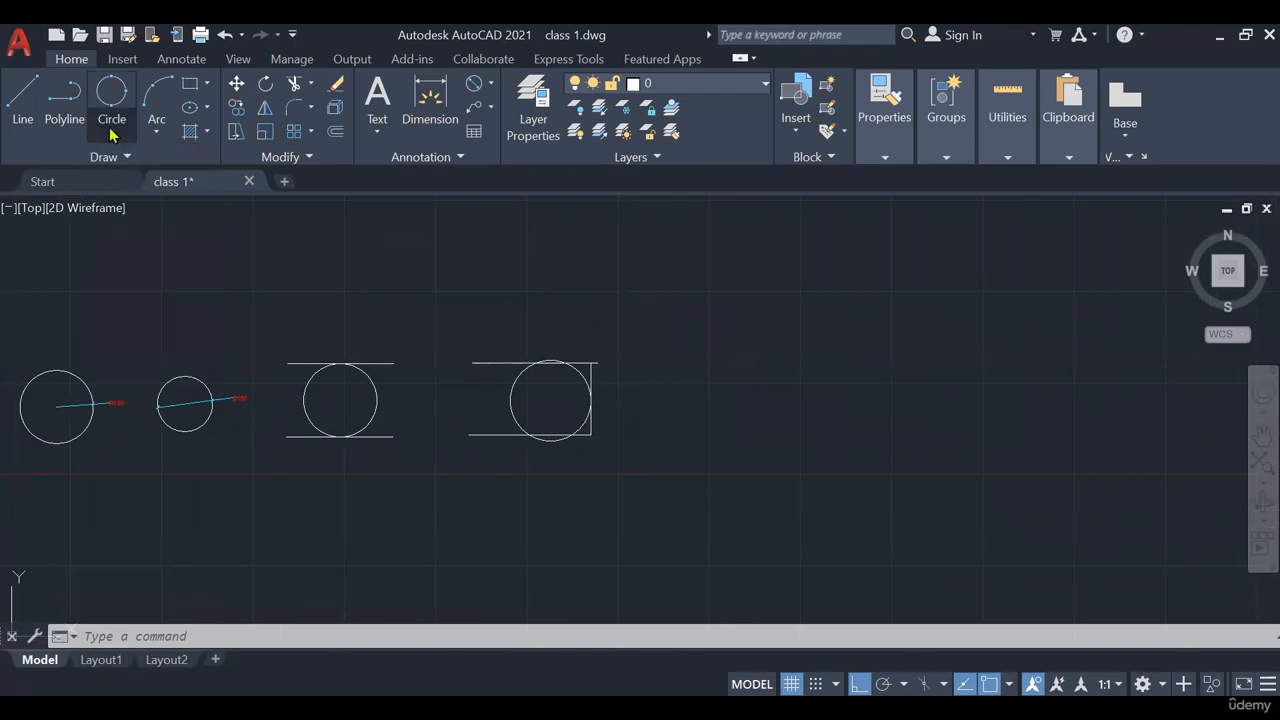
click(30, 122)
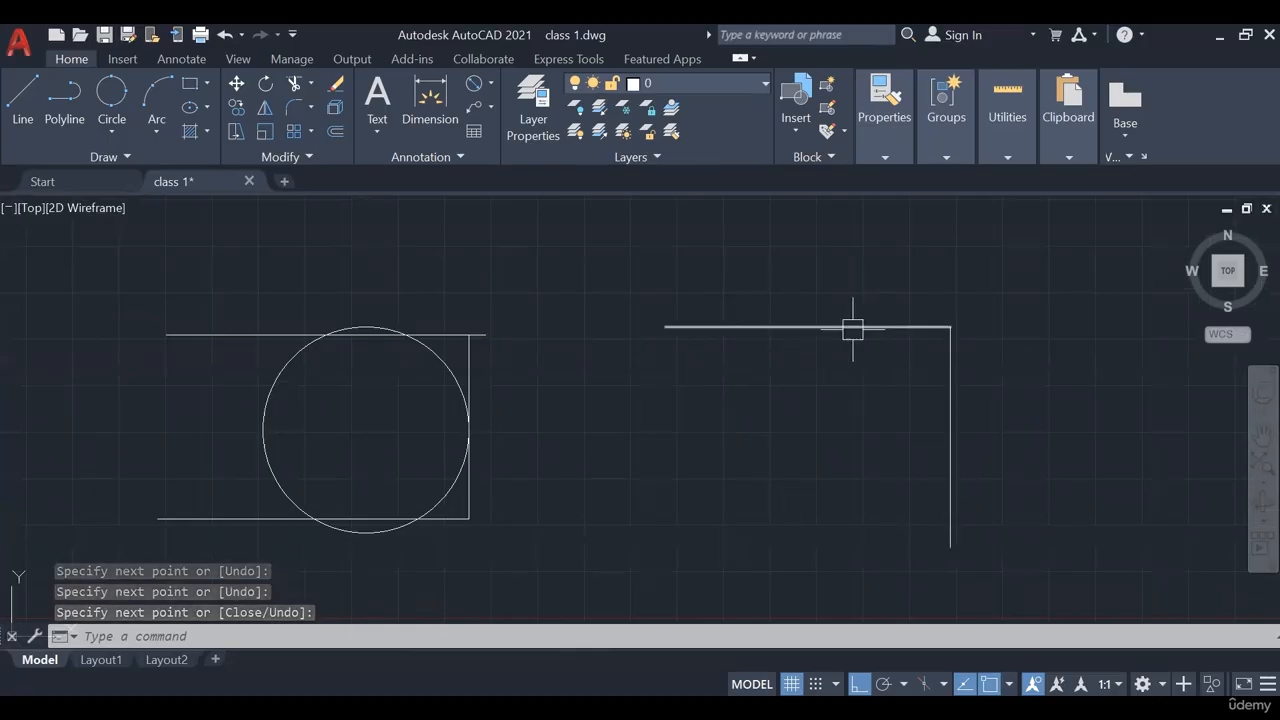
click(111, 133)
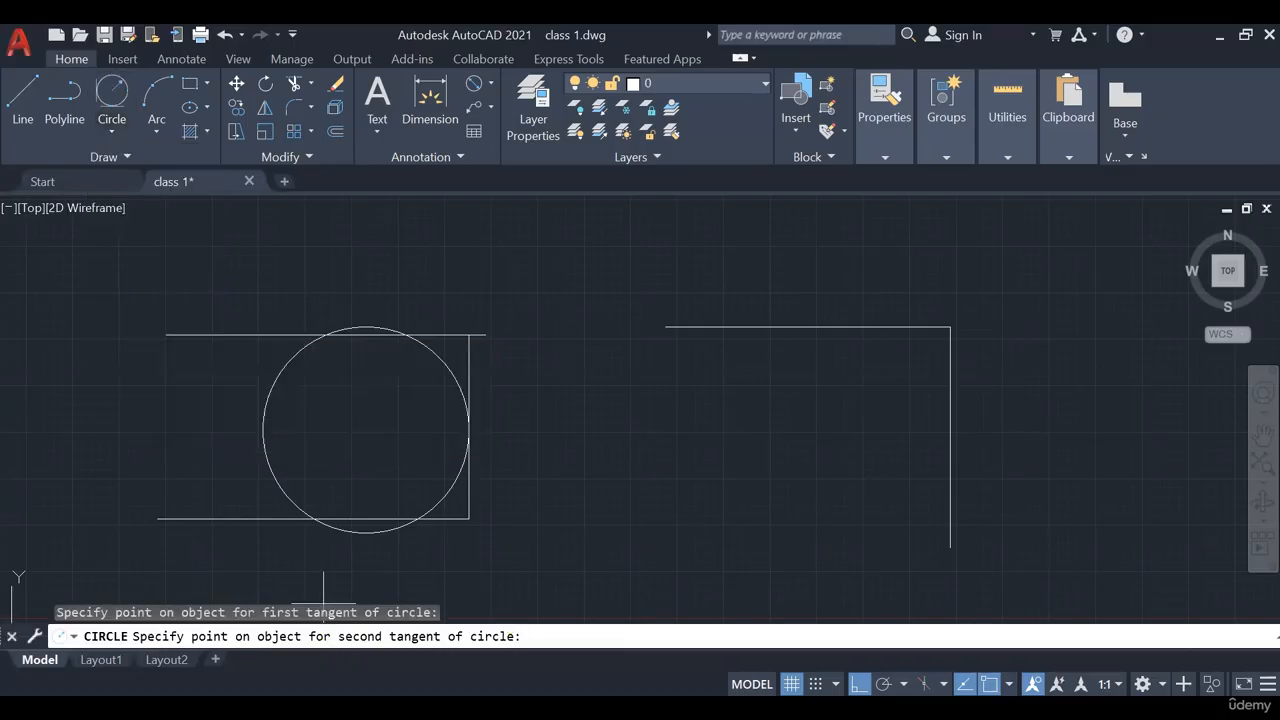
click(270, 519)
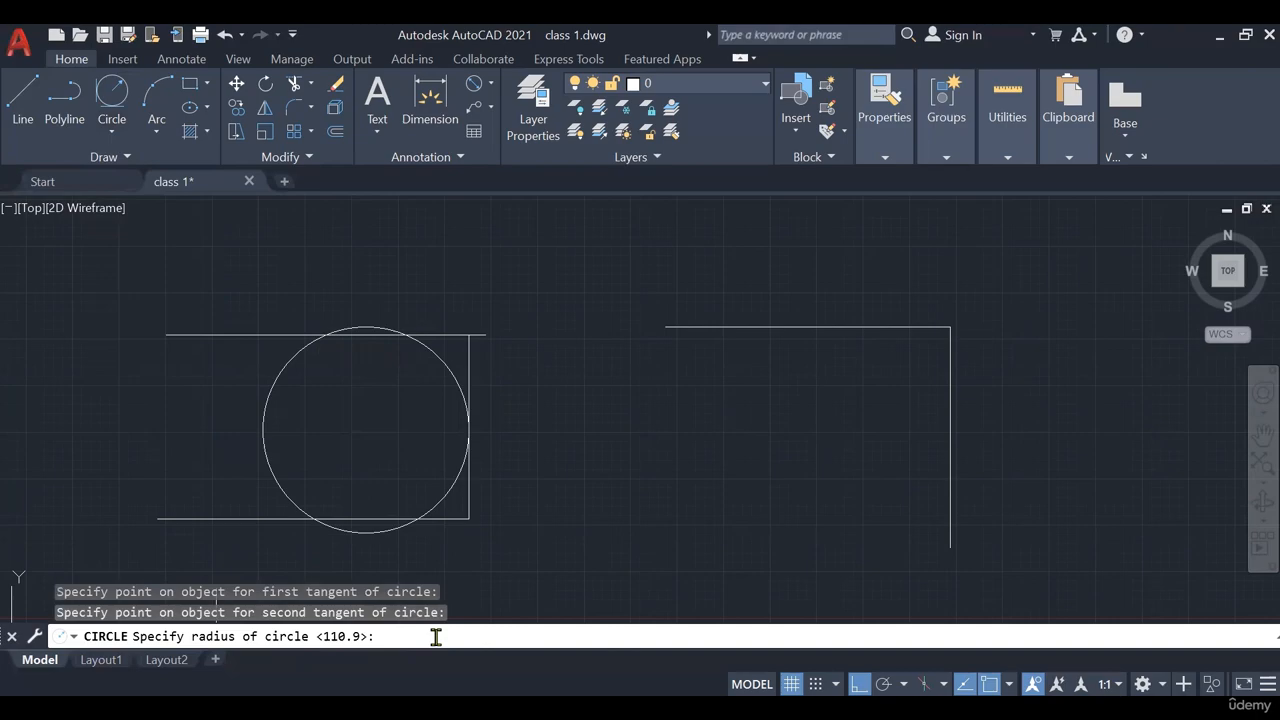
text(50)
key(Return)
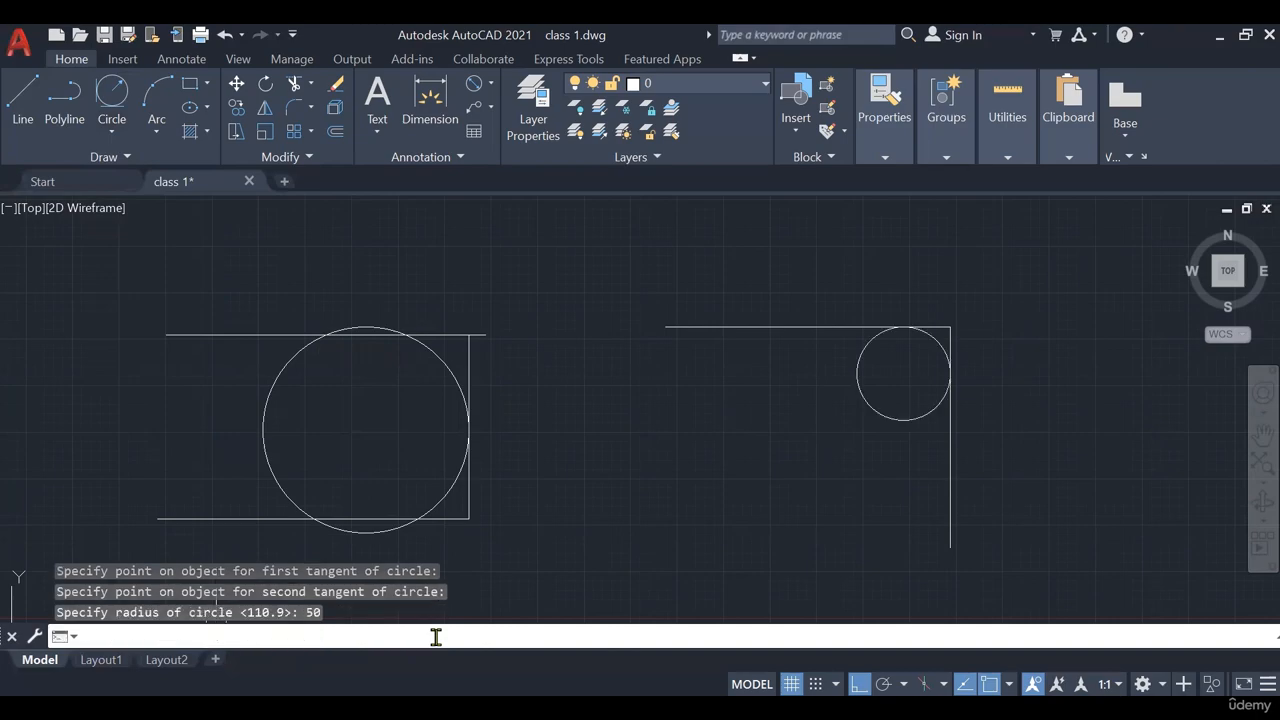
Dimension the tangent circle with an R50 radius dimension
click(478, 86)
click(490, 86)
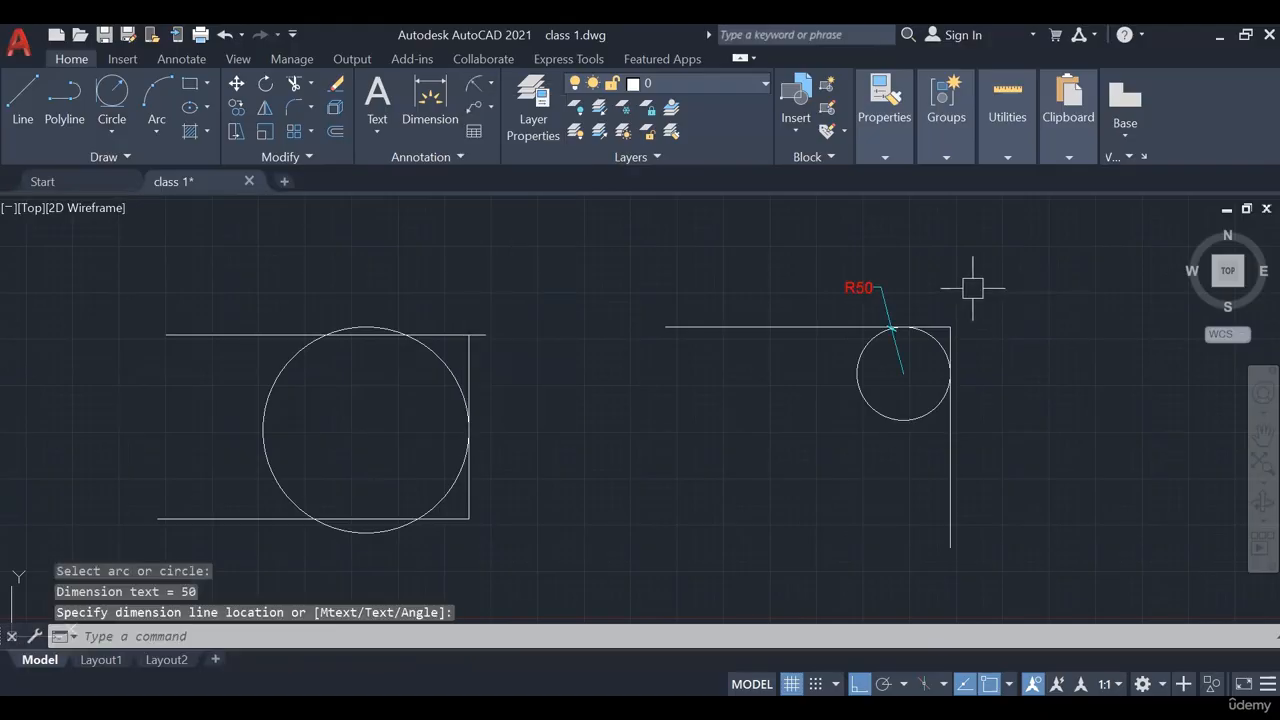
scroll(983, 311, down, 2)
middle_drag(1056, 344, 615, 315)
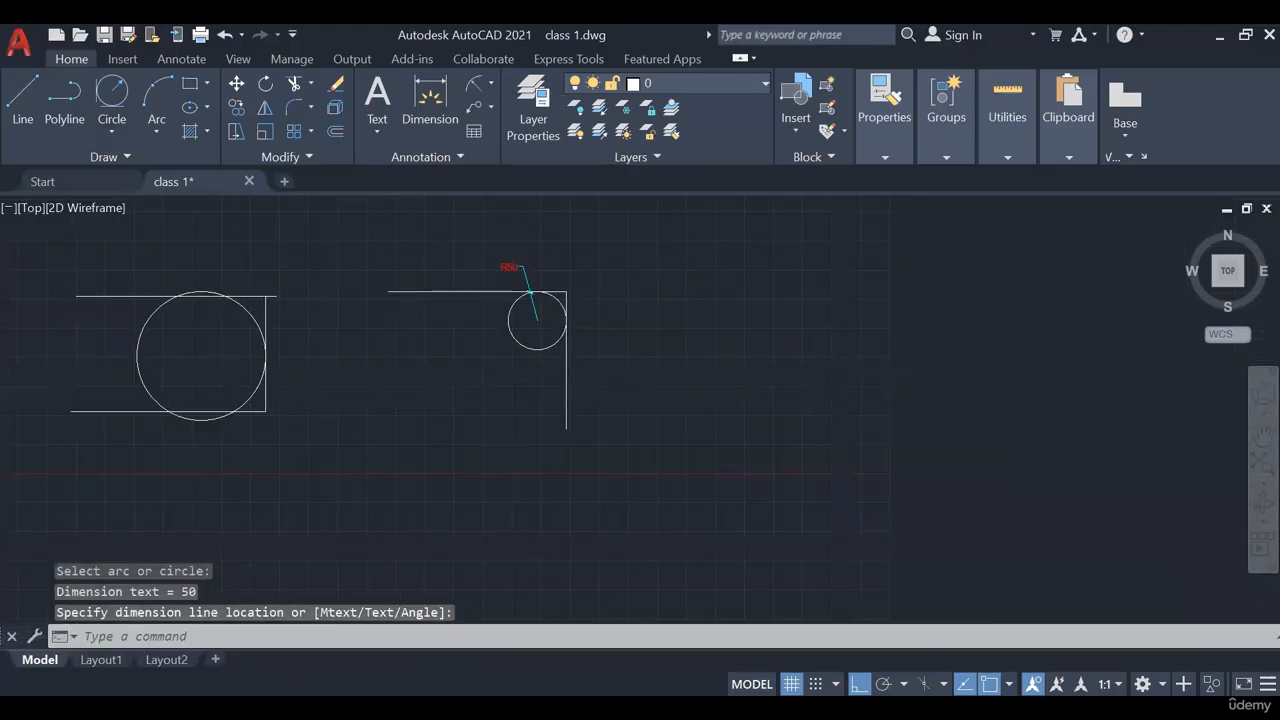
click(111, 132)
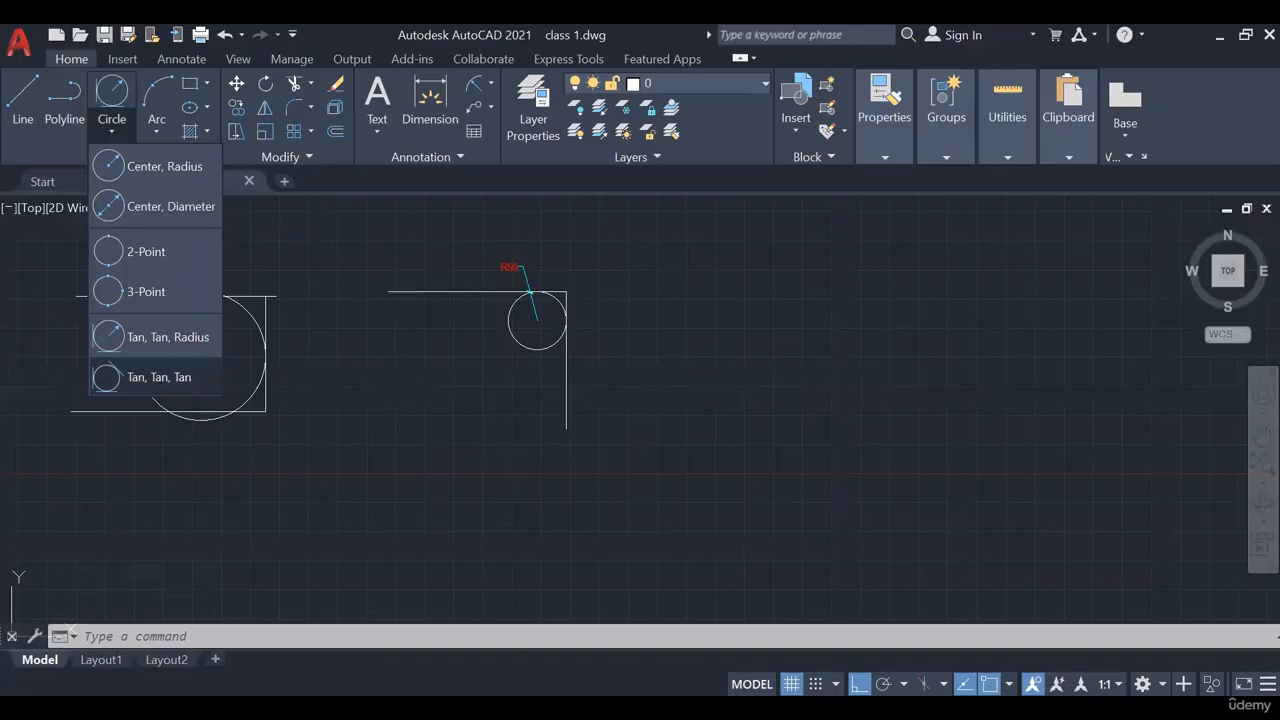
Fit a Tan, Tan, Tan circle touching the frame's top, right and bottom lines
click(155, 377)
middle_drag(739, 336, 631, 318)
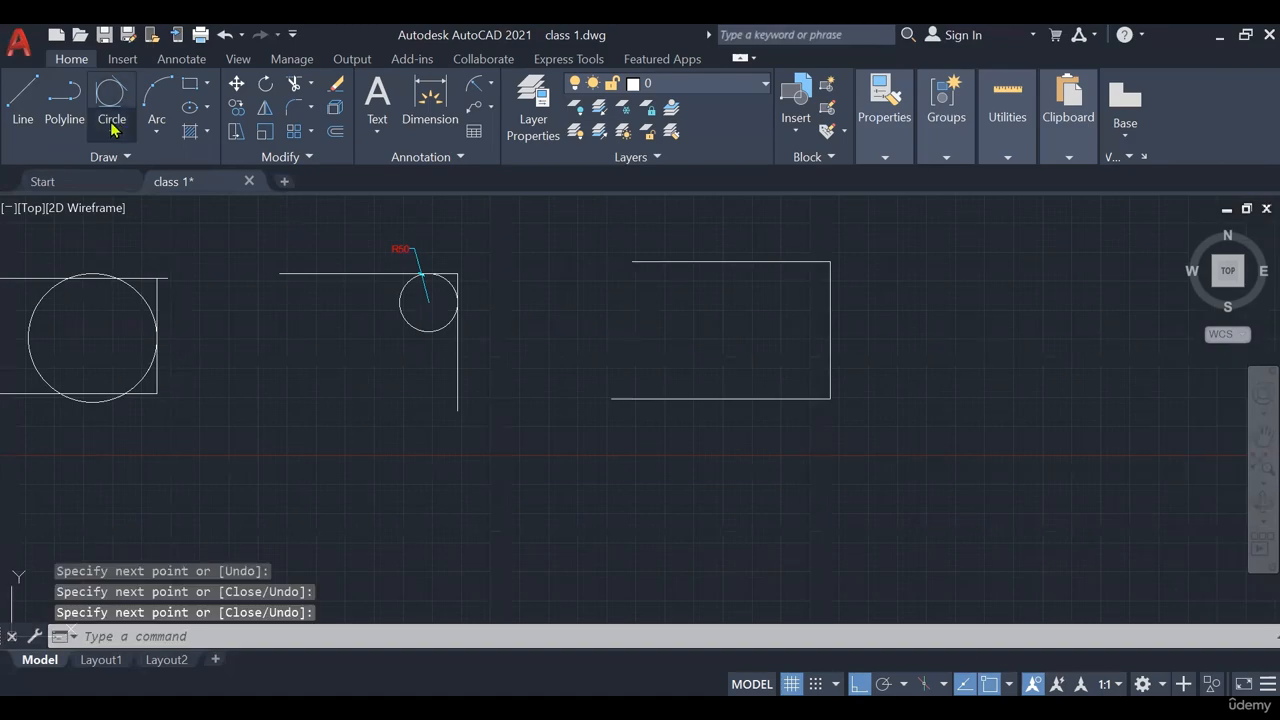
click(111, 131)
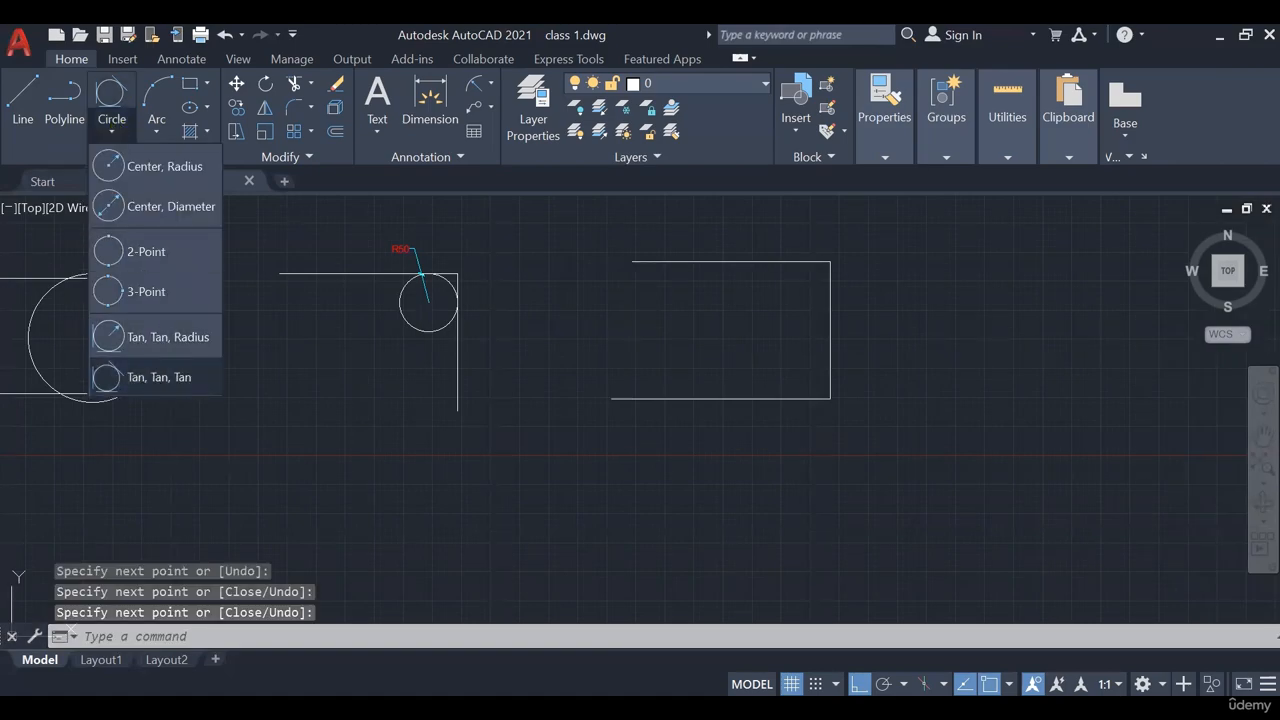
click(158, 377)
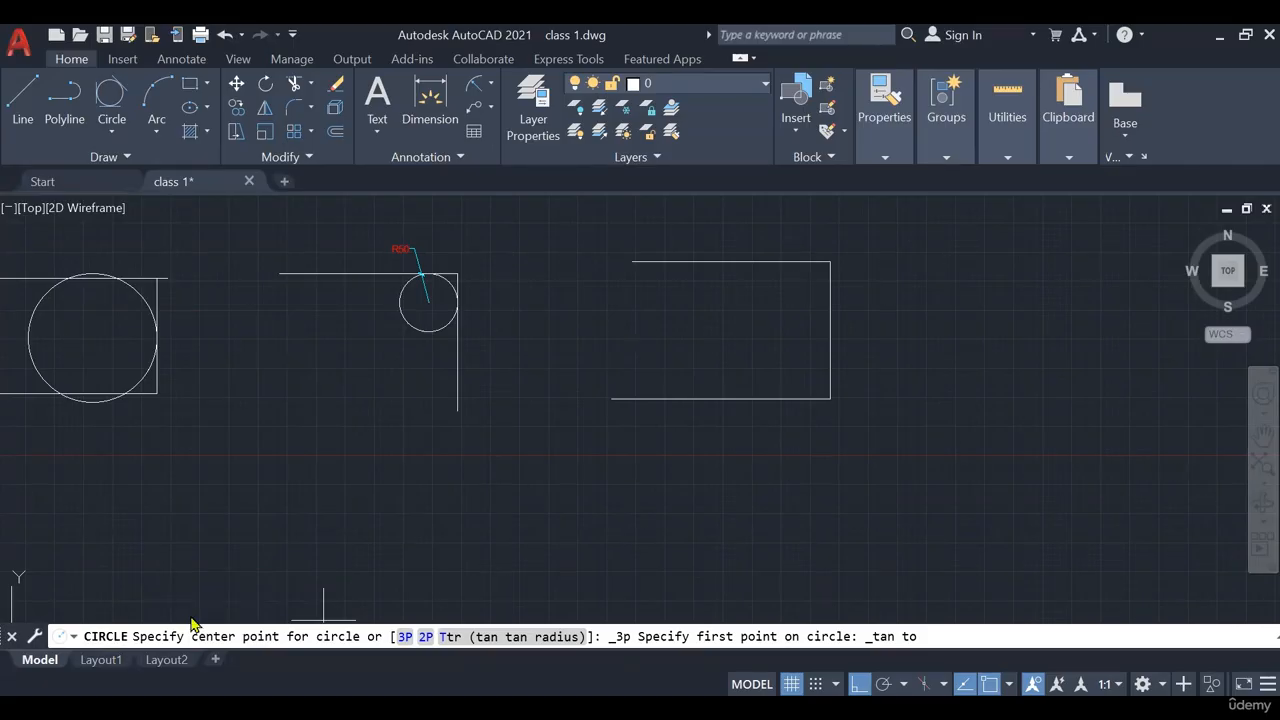
click(740, 262)
click(830, 330)
click(740, 398)
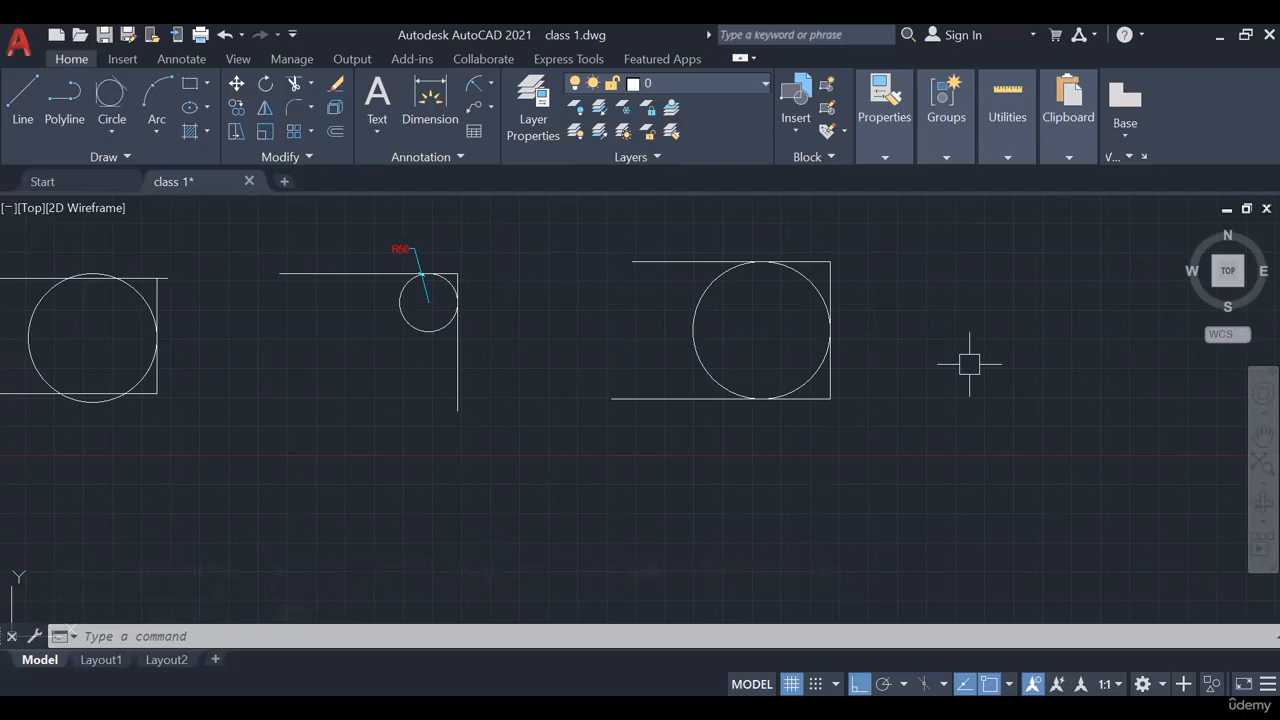
scroll(880, 356, down, 6)
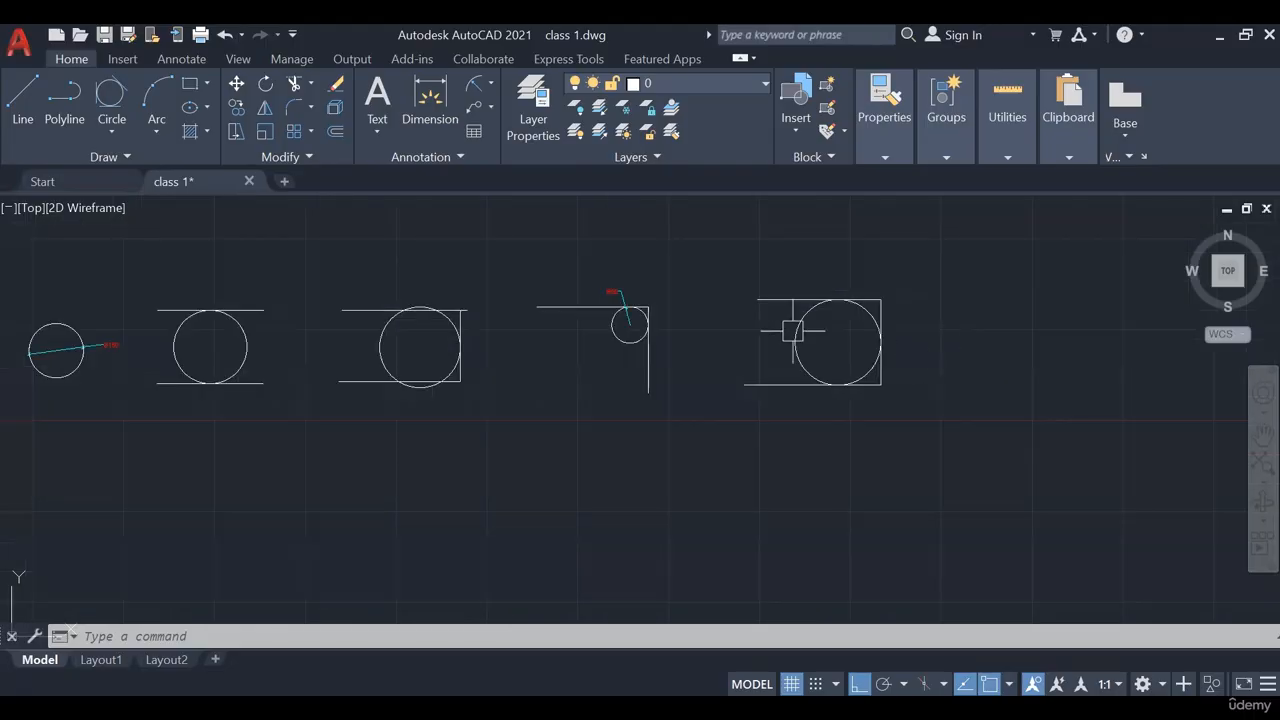
scroll(517, 364, up, 4)
scroll(517, 364, up, 4)
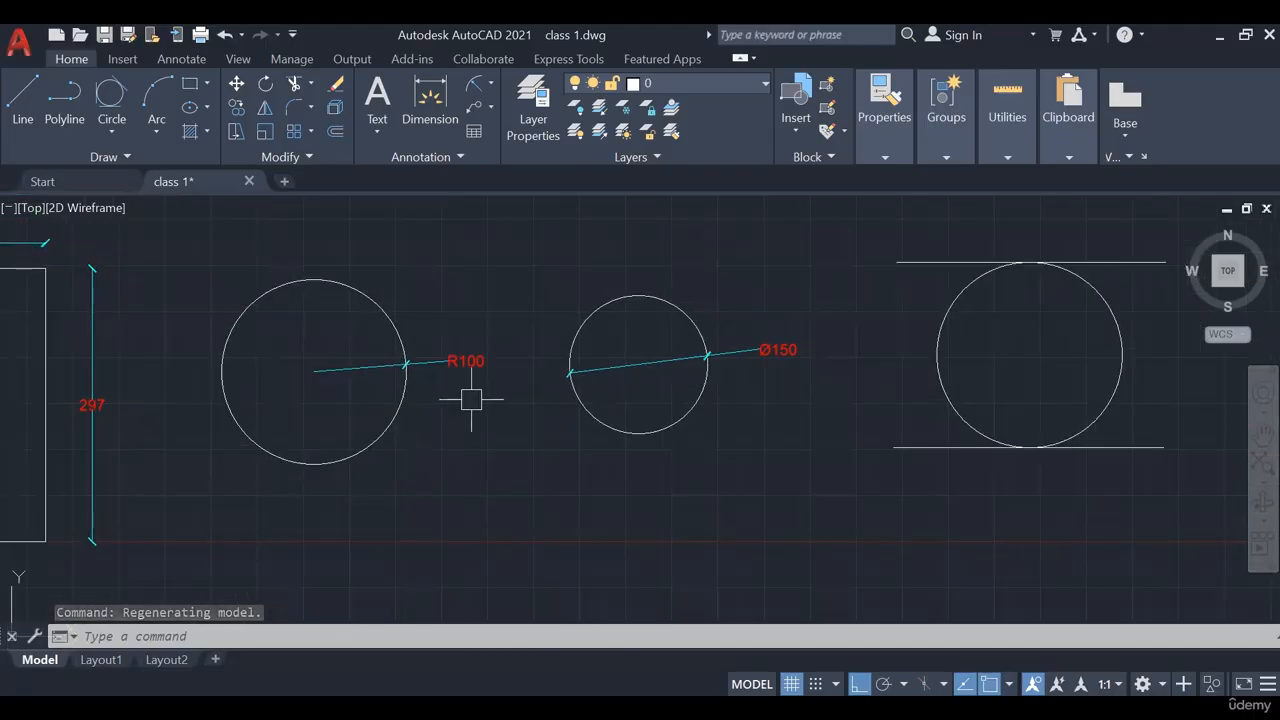
middle_drag(734, 433, 443, 443)
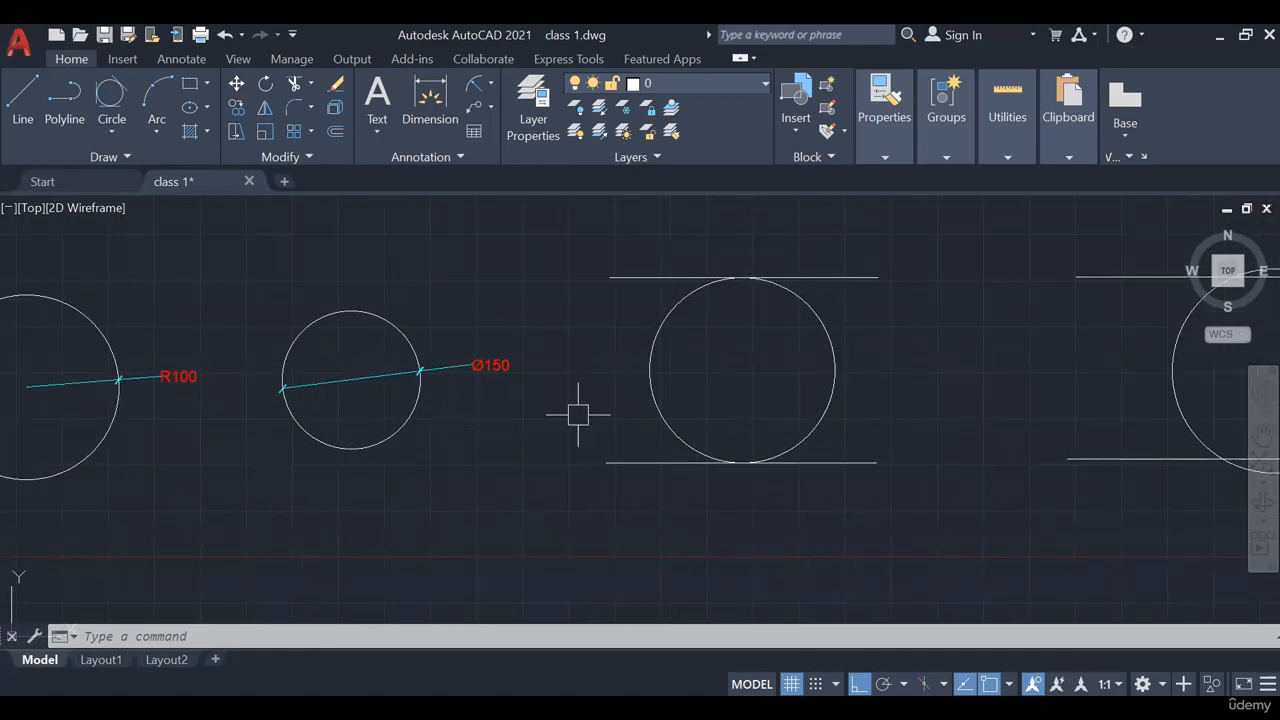
mouse_move(580, 414)
middle_down()
mouse_move(414, 437)
mouse_move(420, 306)
mouse_move(388, 395)
middle_up()
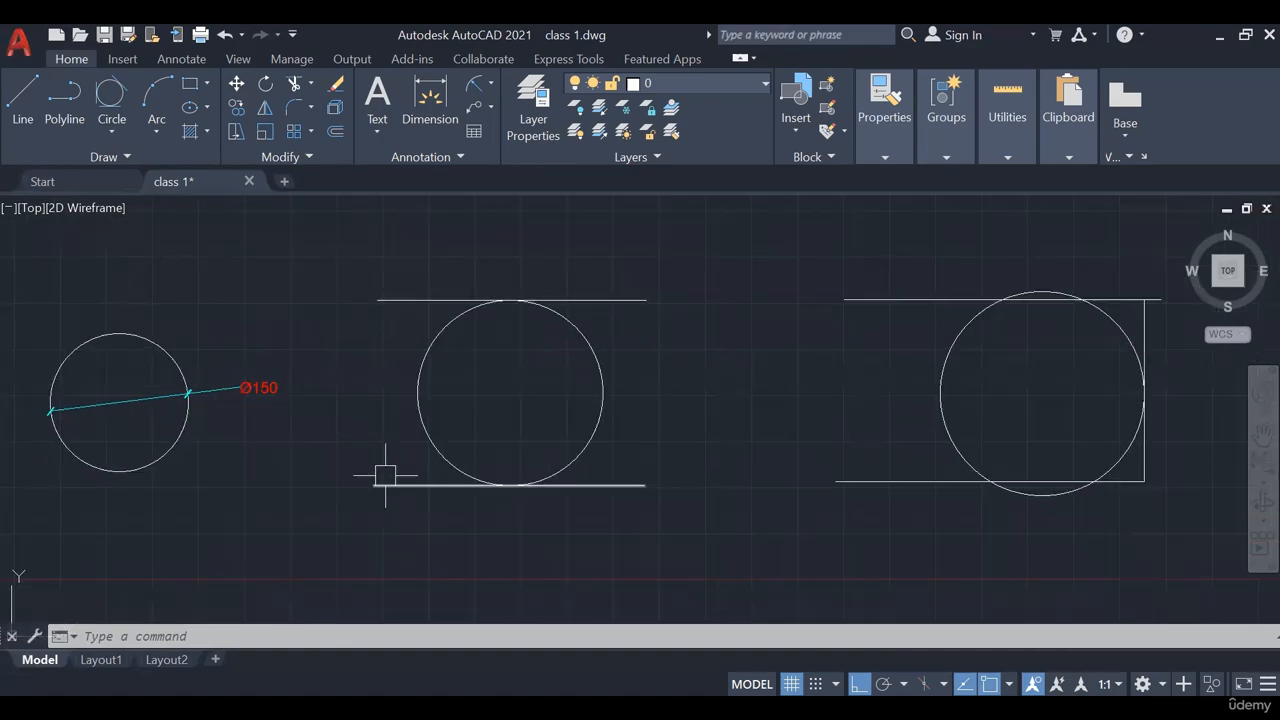
middle_drag(761, 432, 434, 437)
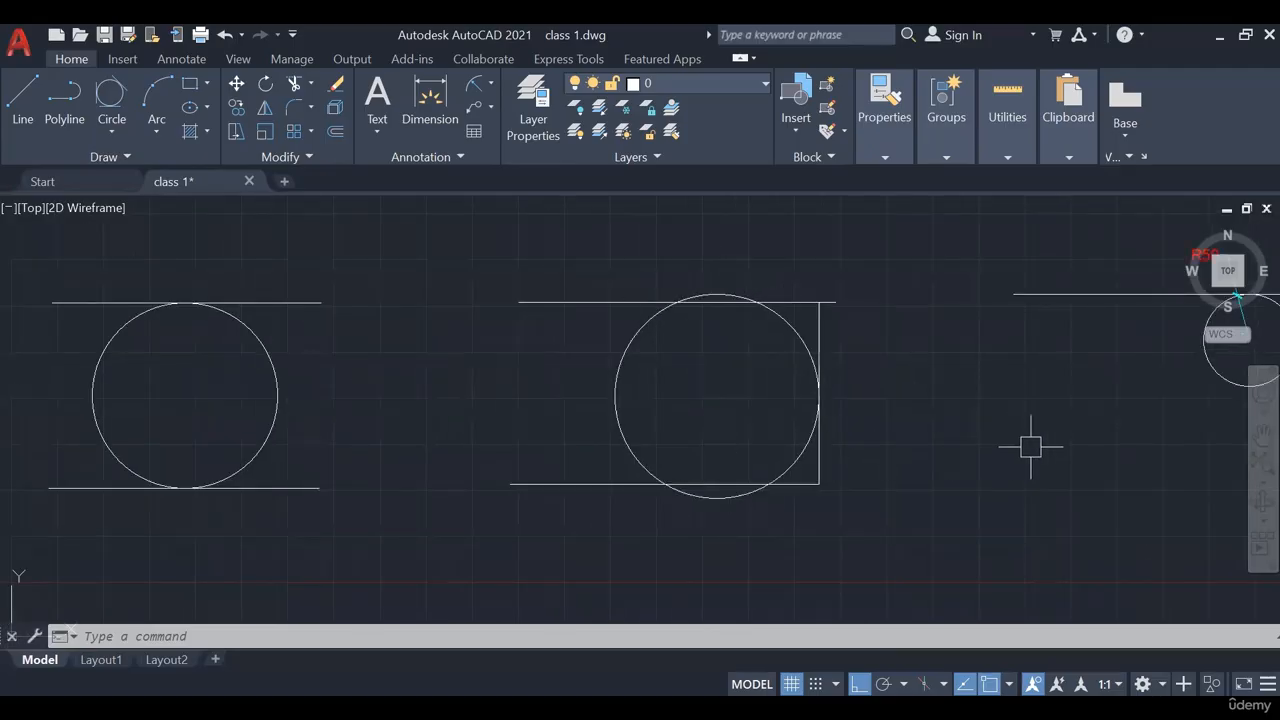
mouse_move(1034, 443)
middle_down()
mouse_move(797, 457)
mouse_move(646, 443)
middle_up()
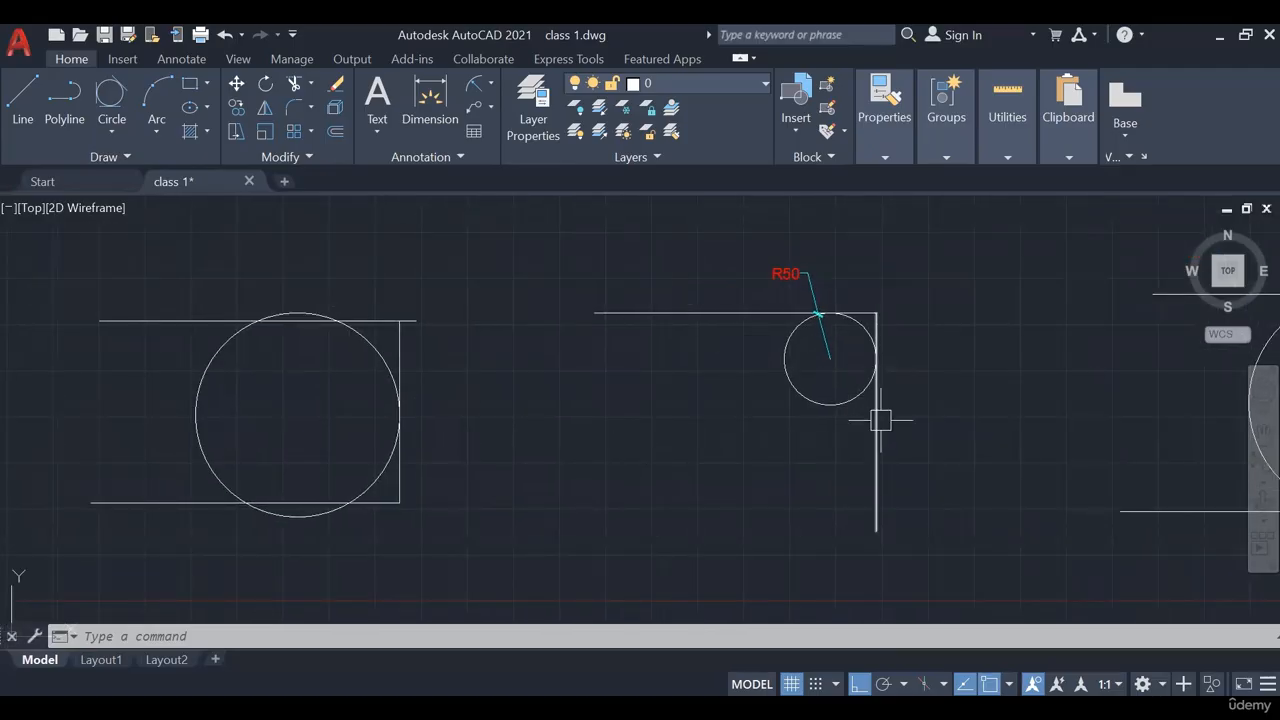
mouse_move(1006, 366)
middle_down()
mouse_move(614, 420)
mouse_move(589, 366)
middle_up()
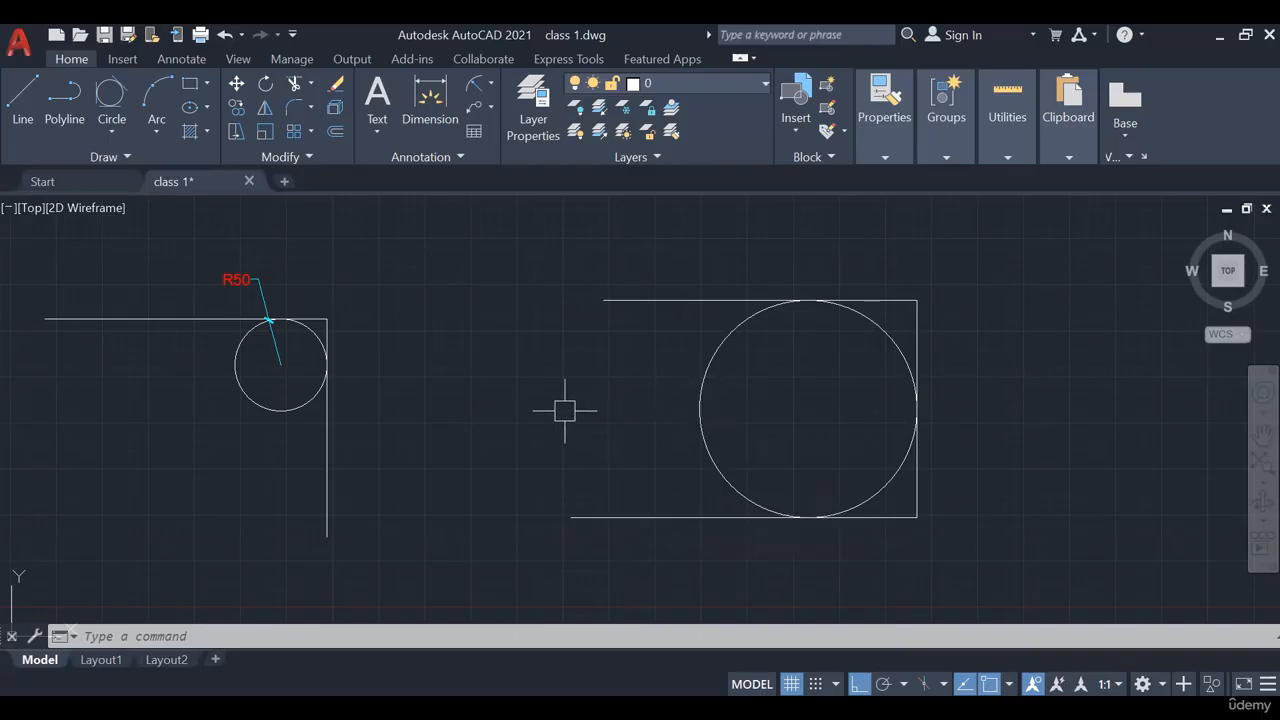
middle_drag(478, 375, 917, 362)
scroll(737, 371, down, 2)
scroll(1058, 365, down, 2)
middle_drag(1010, 367, 473, 400)
scroll(834, 386, up, 2)
mouse_move(775, 389)
middle_down()
mouse_move(631, 384)
mouse_move(737, 346)
mouse_move(912, 346)
mouse_move(680, 374)
middle_up()
scroll(631, 384, up, 2)
scroll(907, 346, down, 2)
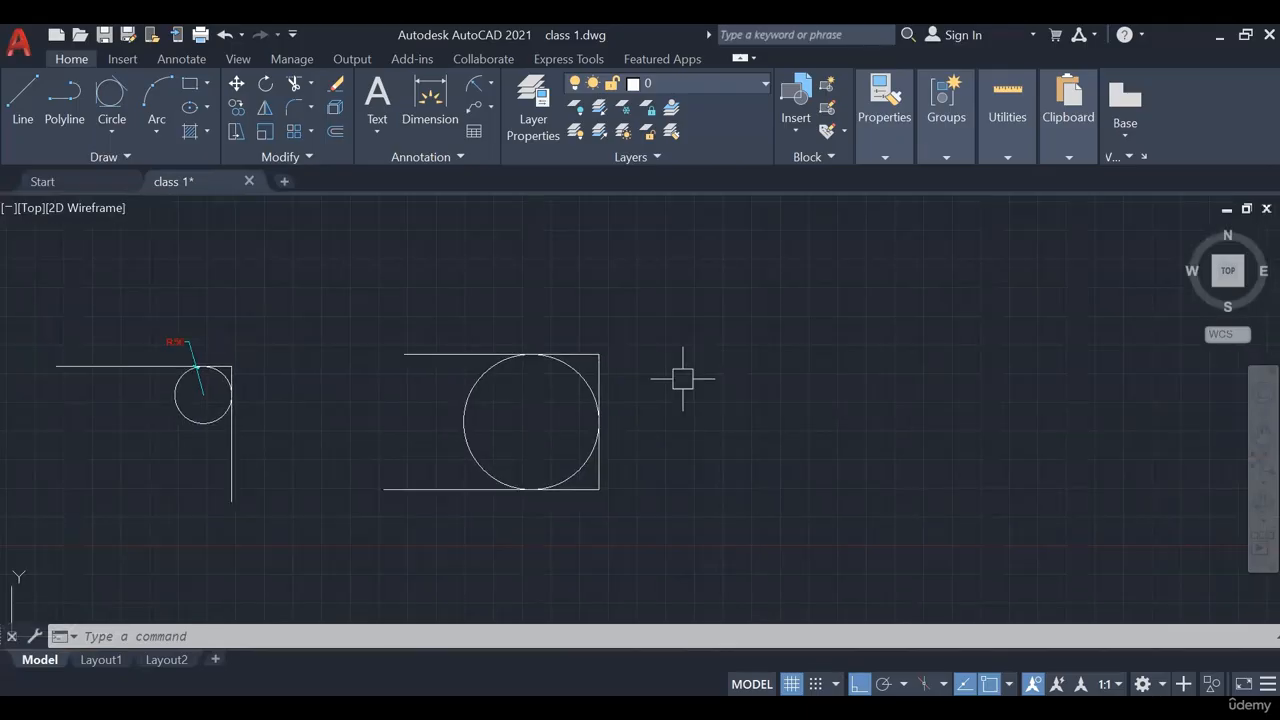
Display the Draw panel's Arc dropdown list of arc-drawing methods
click(112, 133)
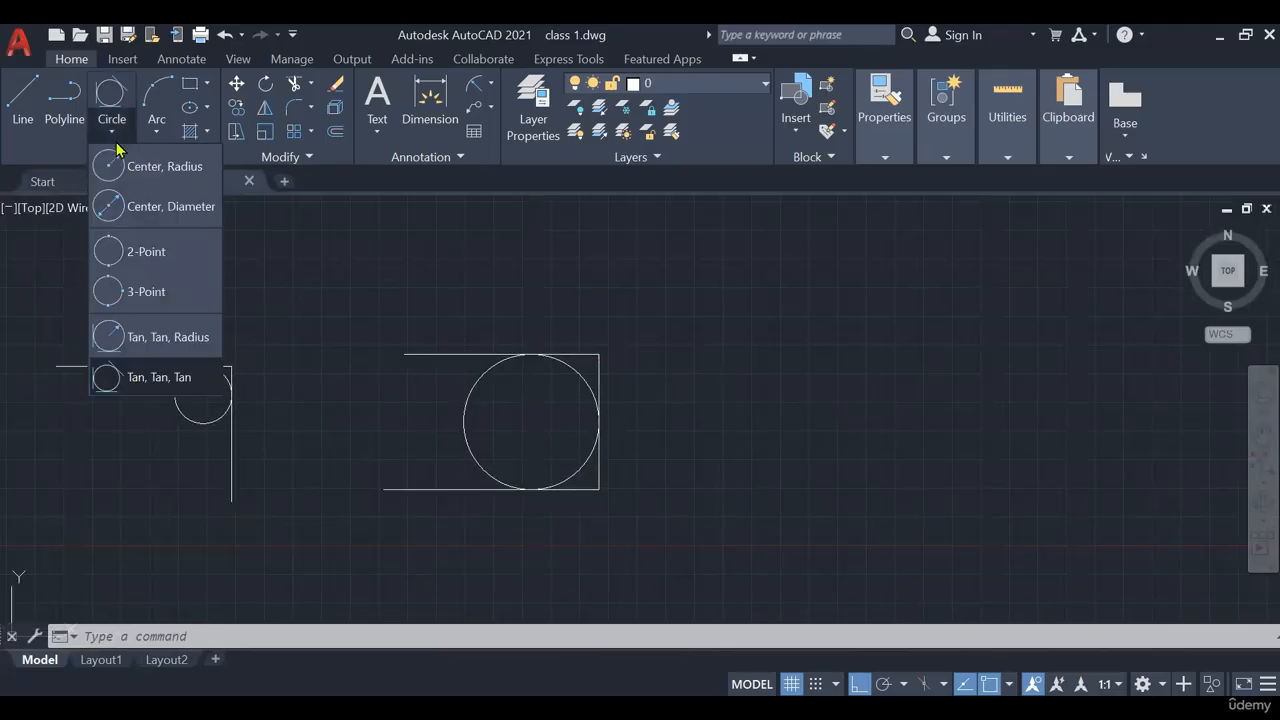
click(157, 132)
click(158, 132)
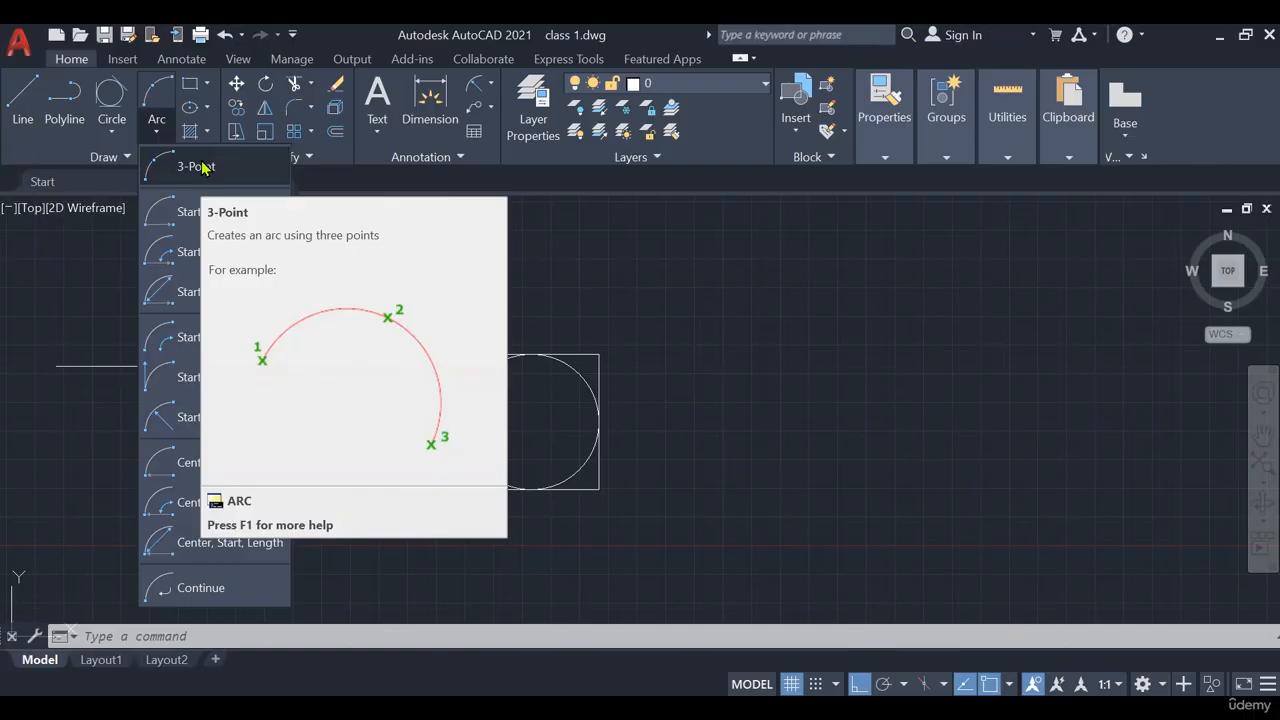
Draw a four-line box right of the circle figure with LINE, then erase its bottom line
click(196, 166)
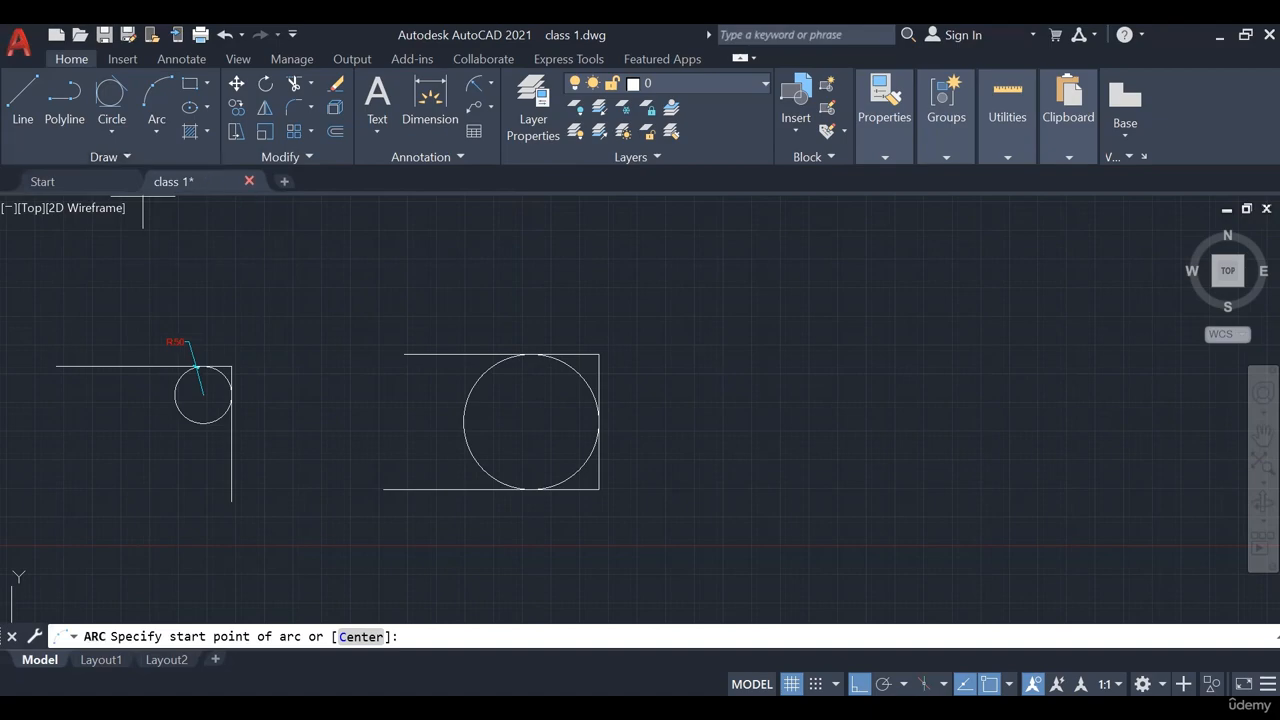
middle_drag(632, 308, 534, 280)
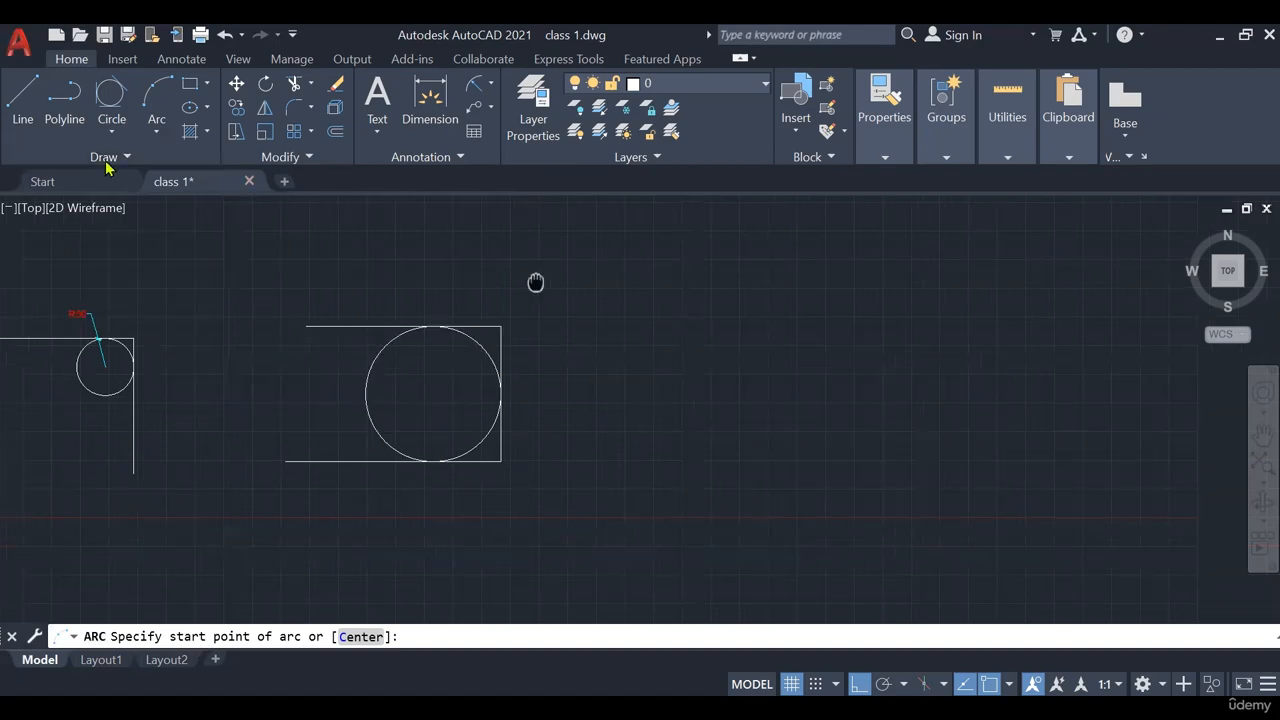
click(157, 131)
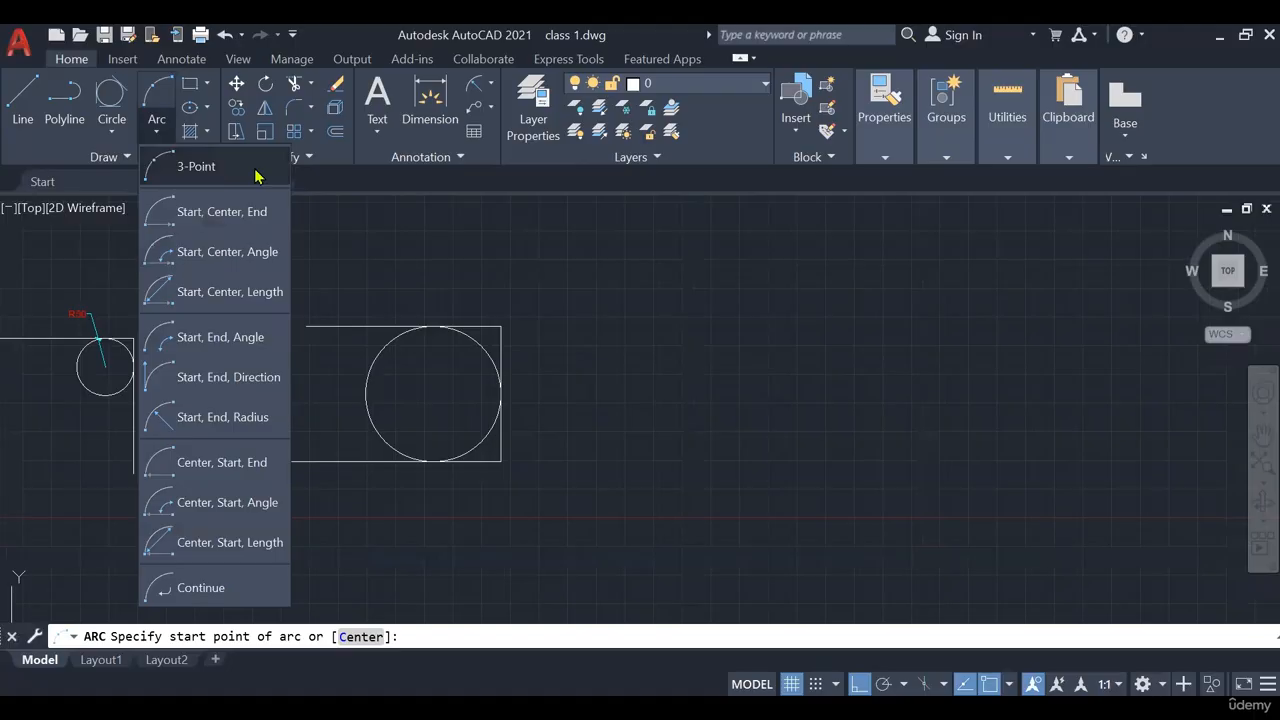
click(24, 100)
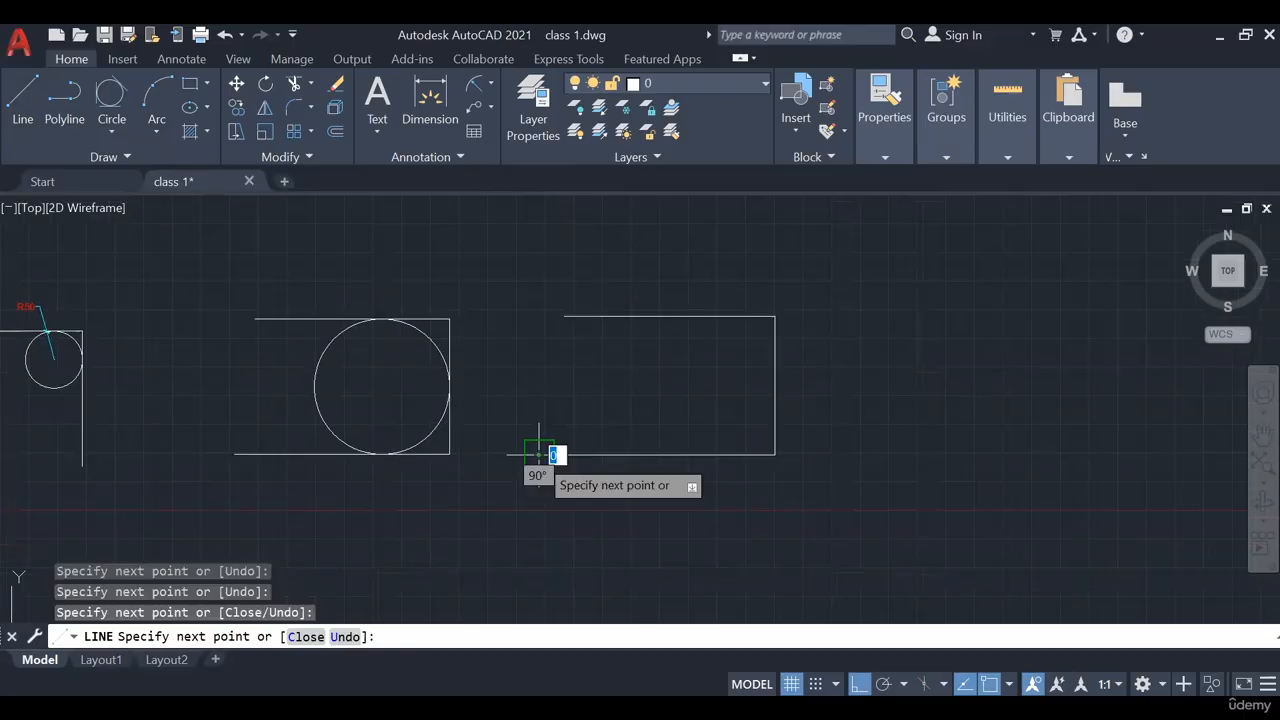
key(Return)
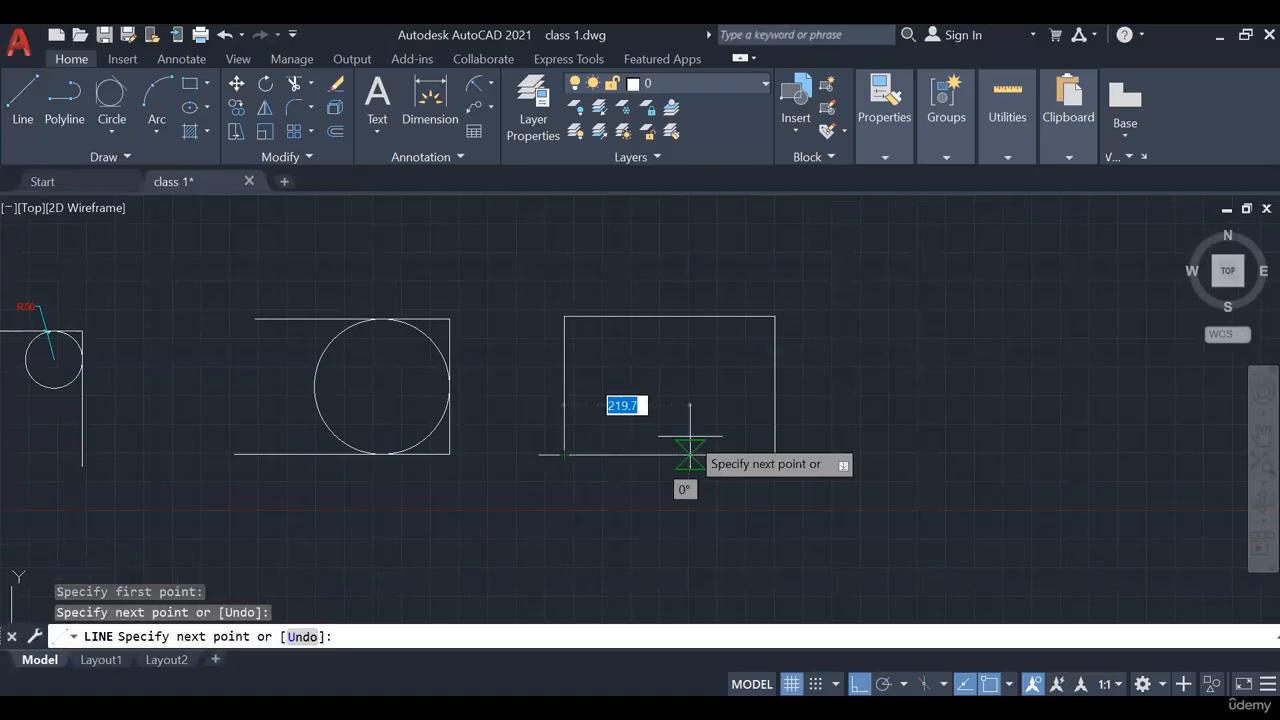
key(Escape)
click(690, 455)
key(Delete)
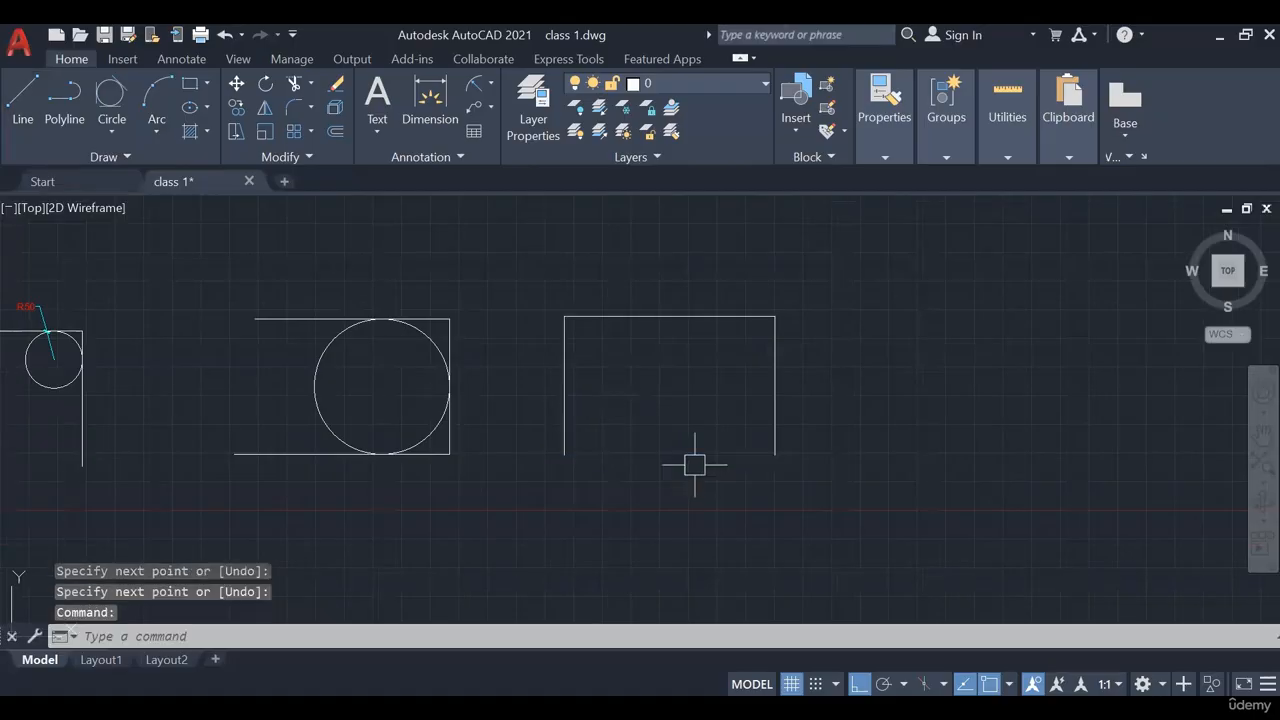
Draw a 3-point arc from the left-side midpoint through the top midpoint to the right-side midpoint
click(156, 130)
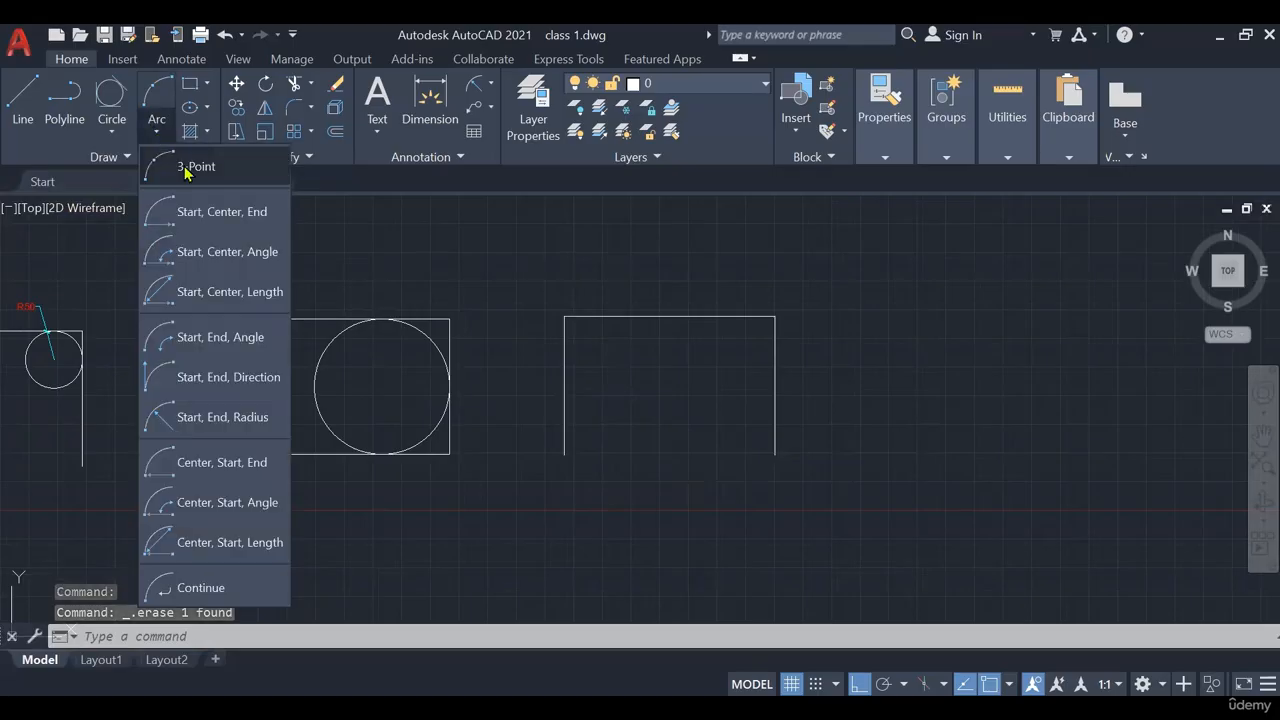
click(186, 168)
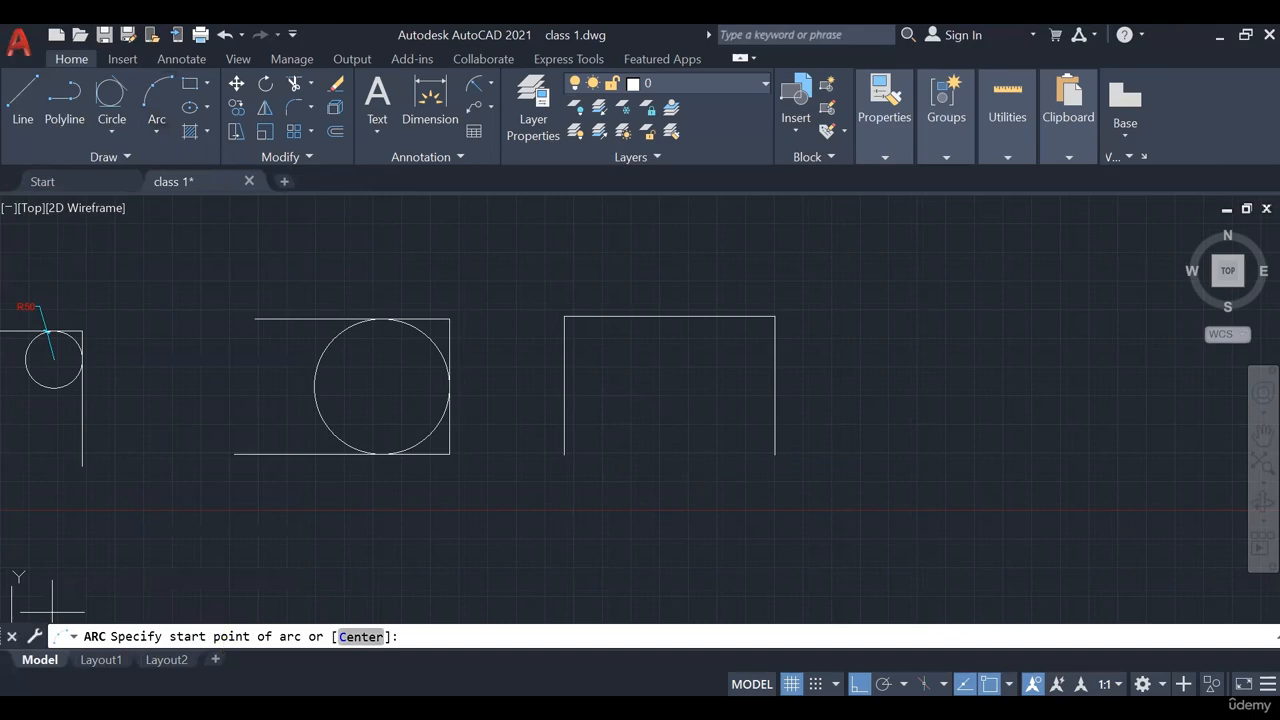
click(564, 385)
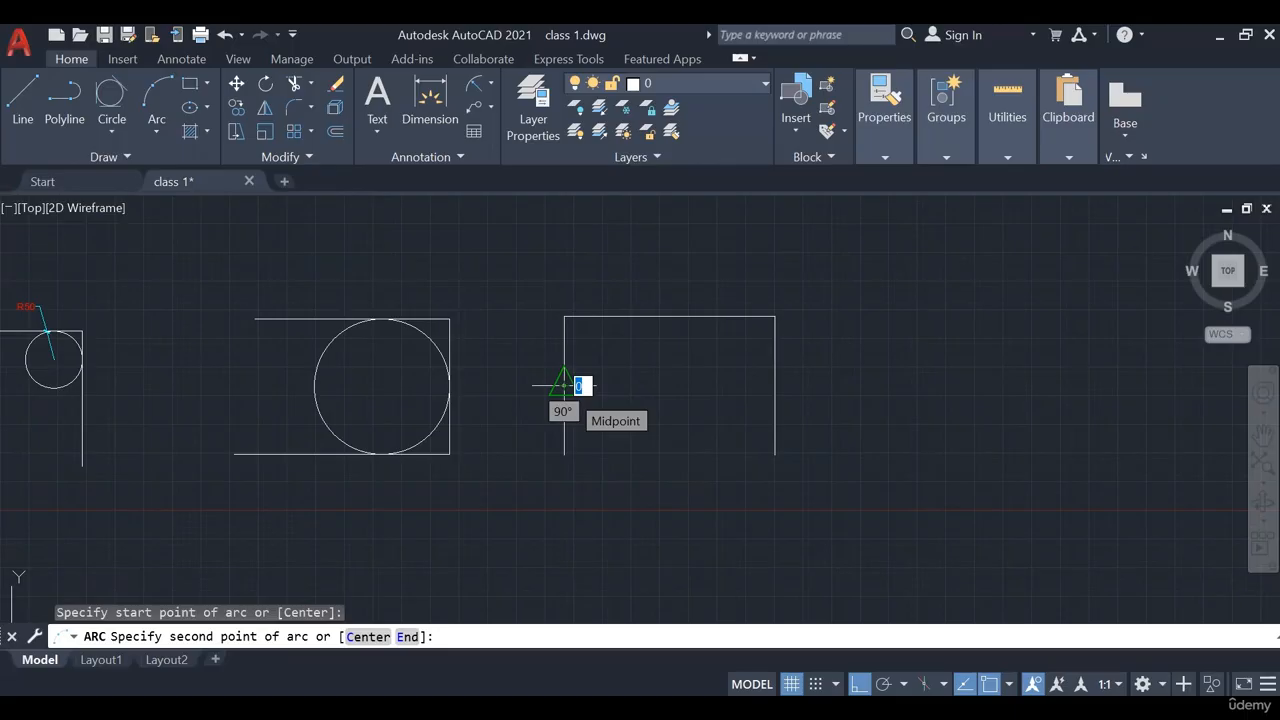
click(670, 317)
click(775, 385)
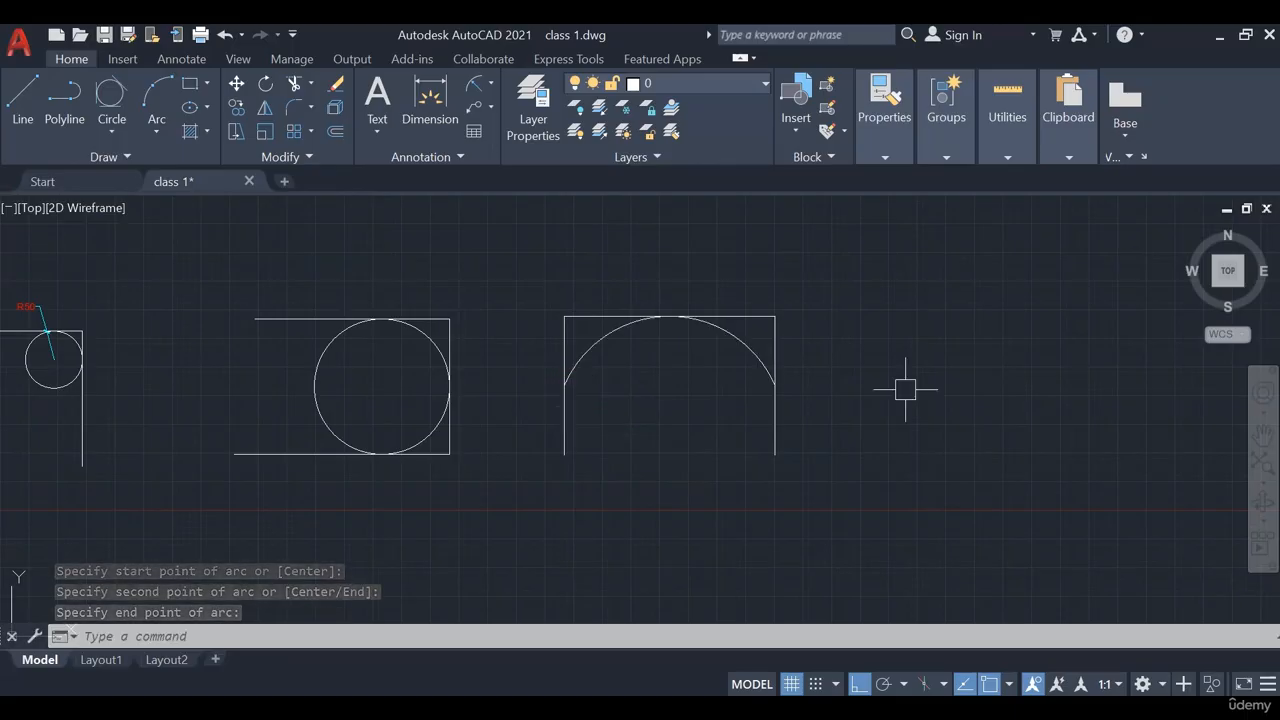
Erase the box's right, left and top lines, then undo the erasures to restore them
click(779, 319)
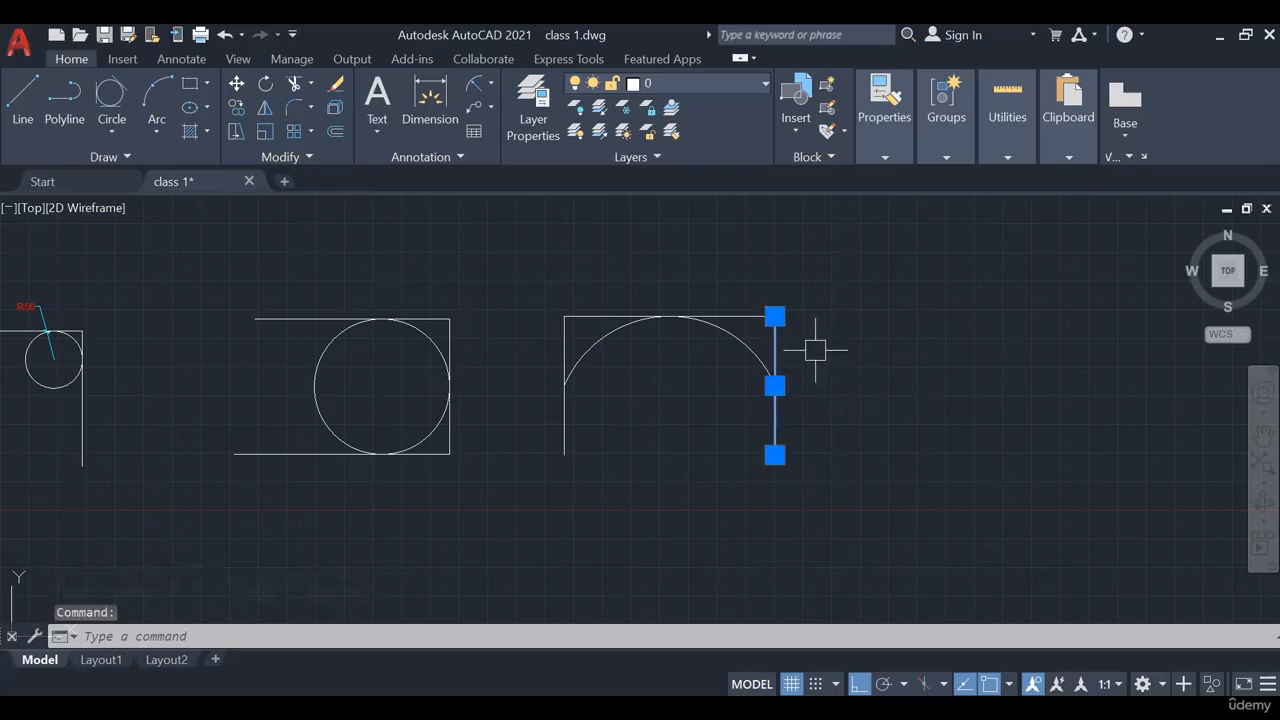
key(Delete)
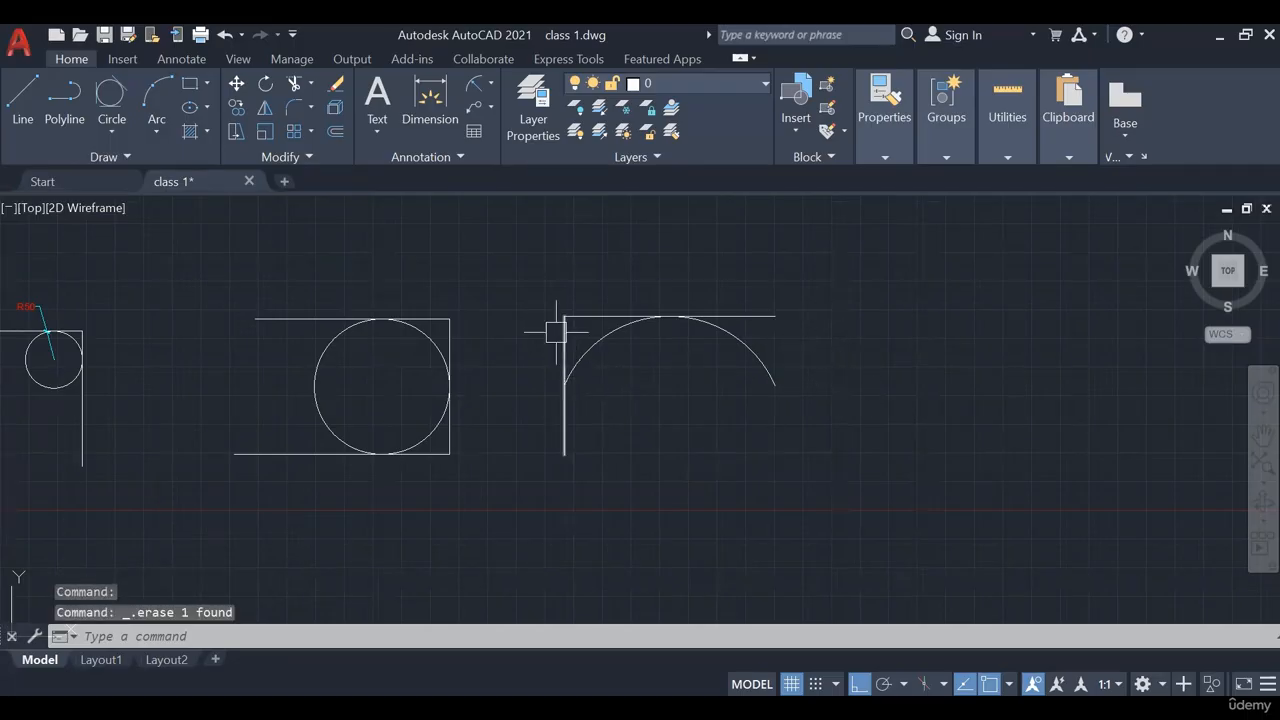
click(556, 331)
key(Delete)
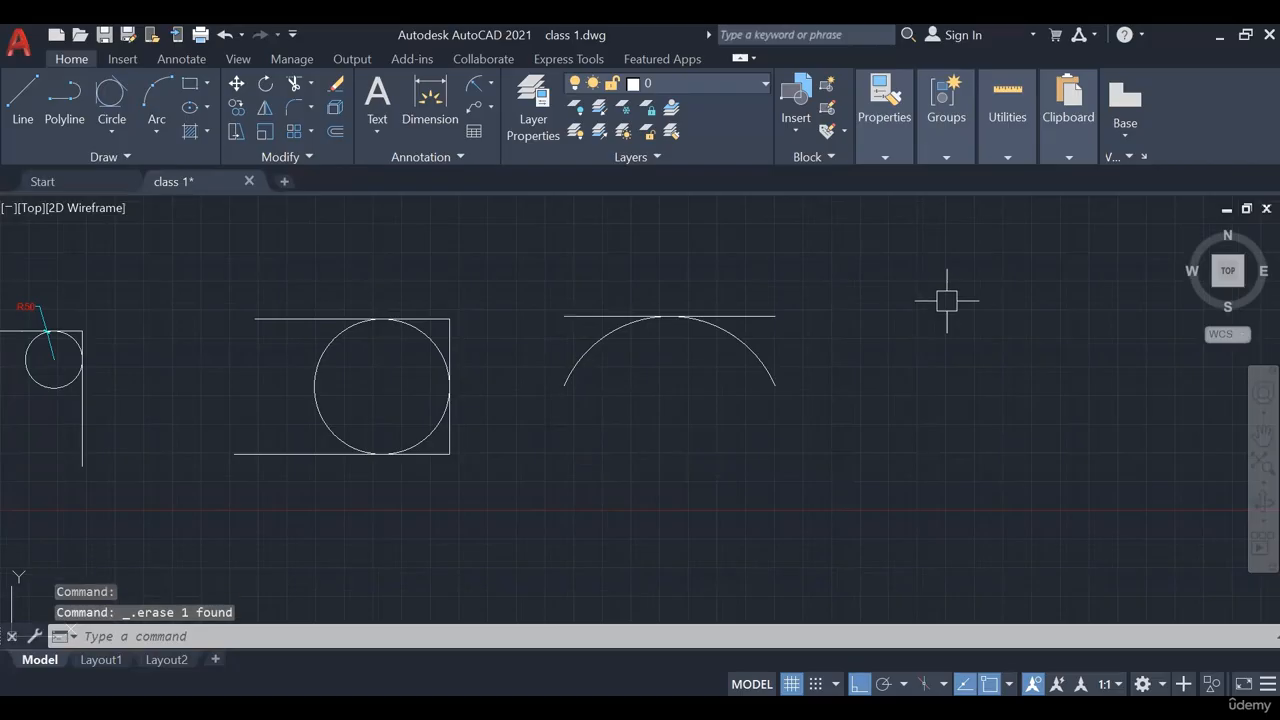
click(769, 313)
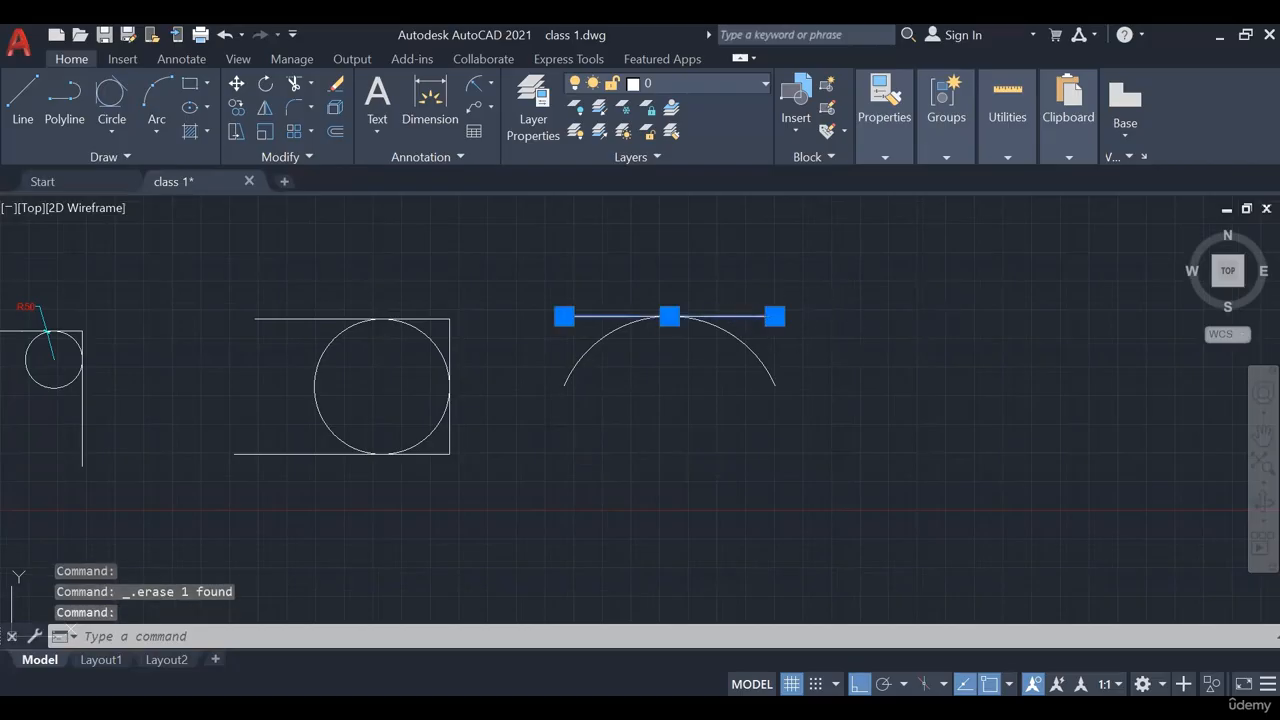
key(Delete)
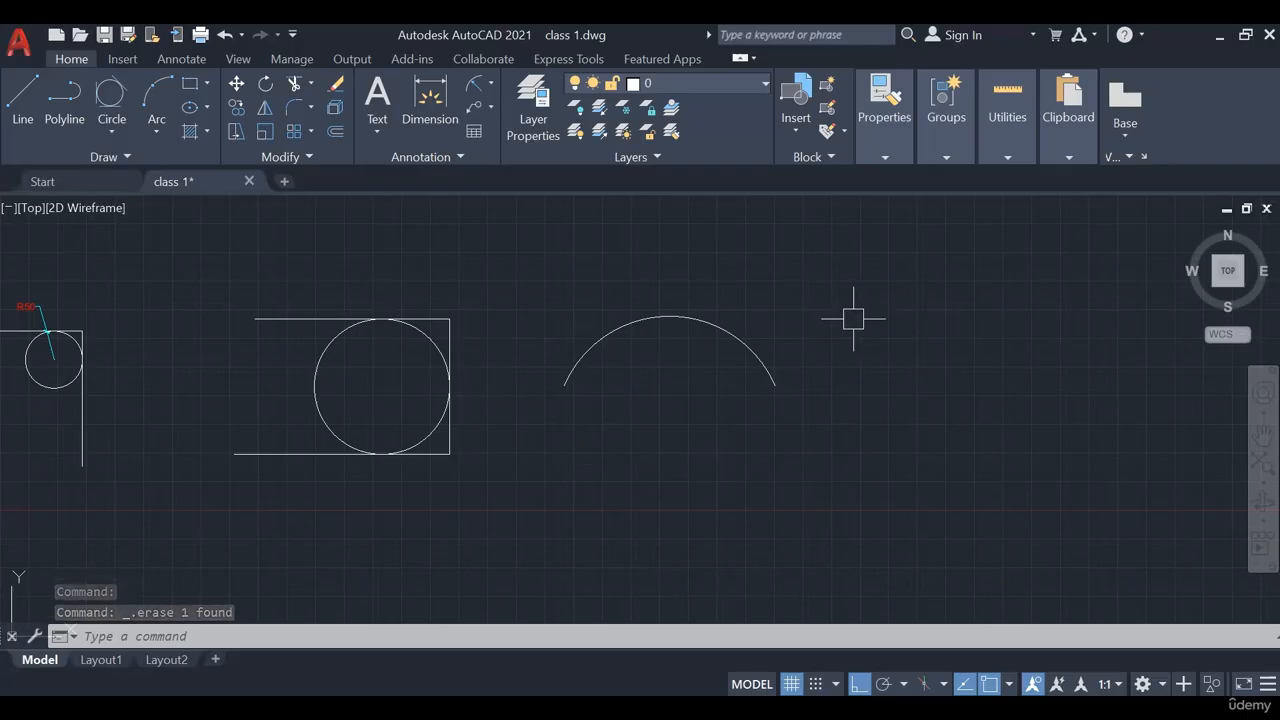
key(ctrl+z)
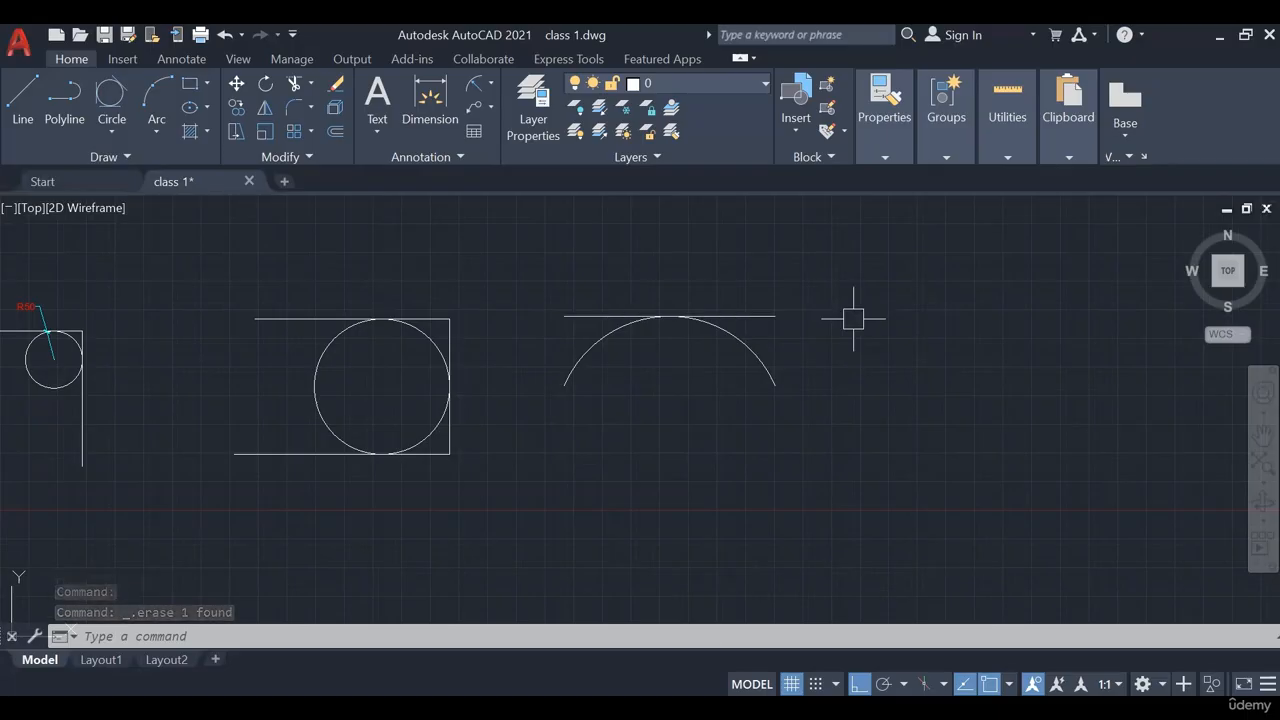
key(ctrl+z)
key(ctrl+z)
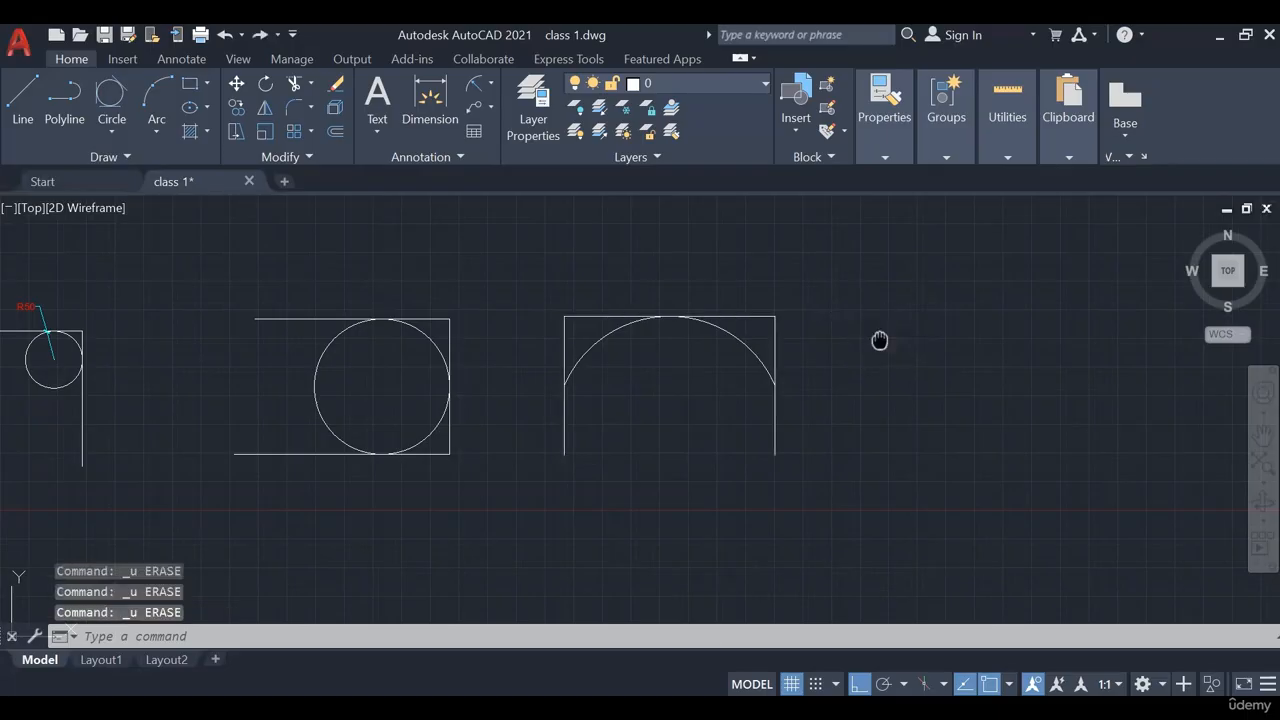
middle_drag(879, 341, 607, 355)
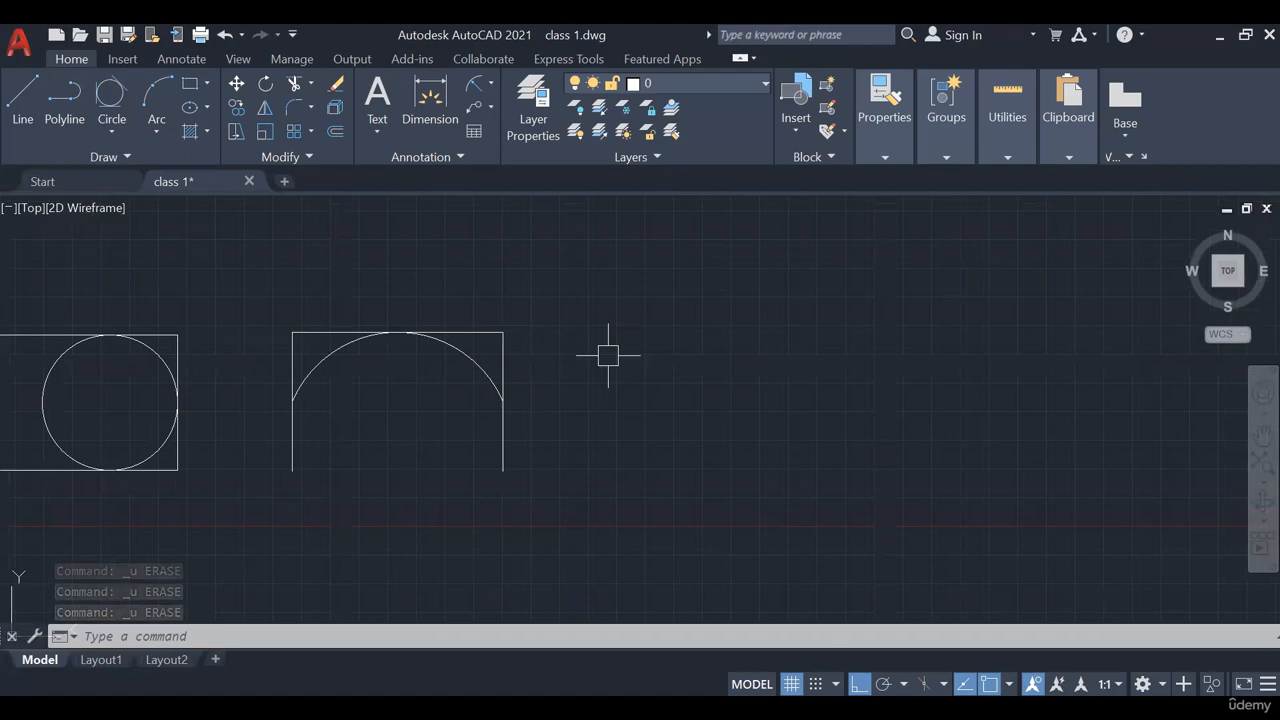
Draw a rectangle by two opposite corners to the right of the arched box
click(209, 85)
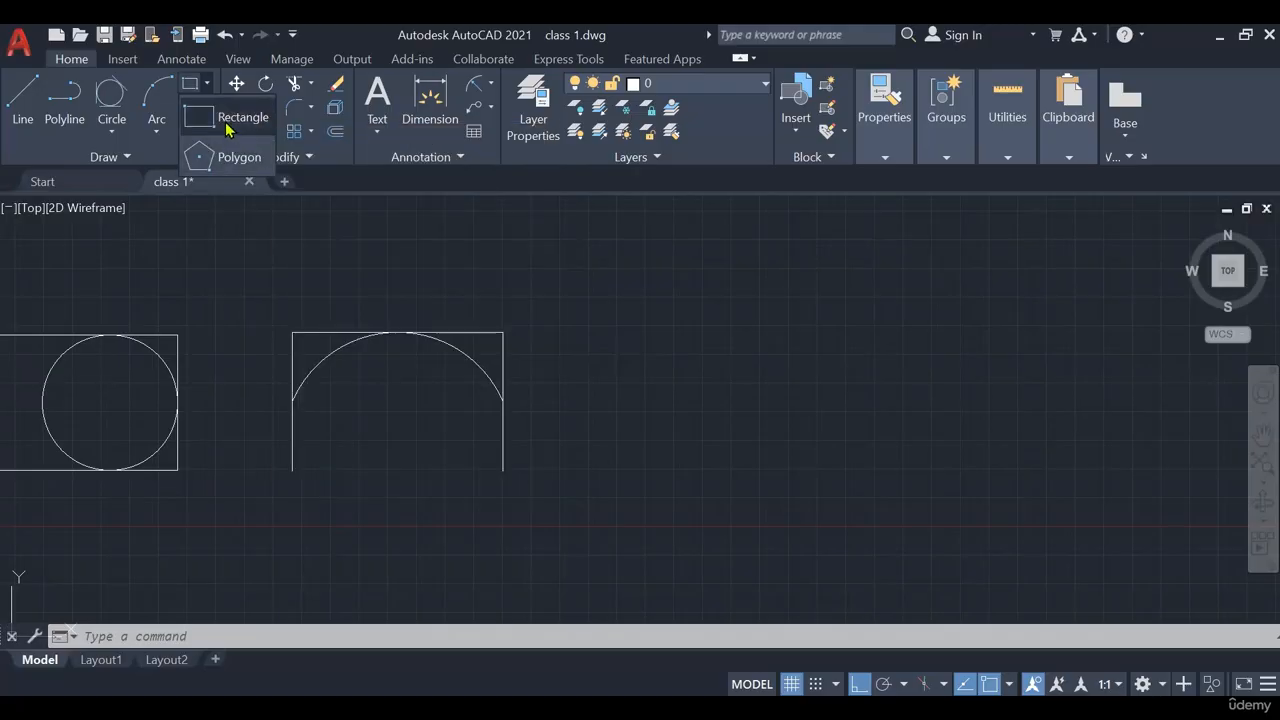
click(230, 120)
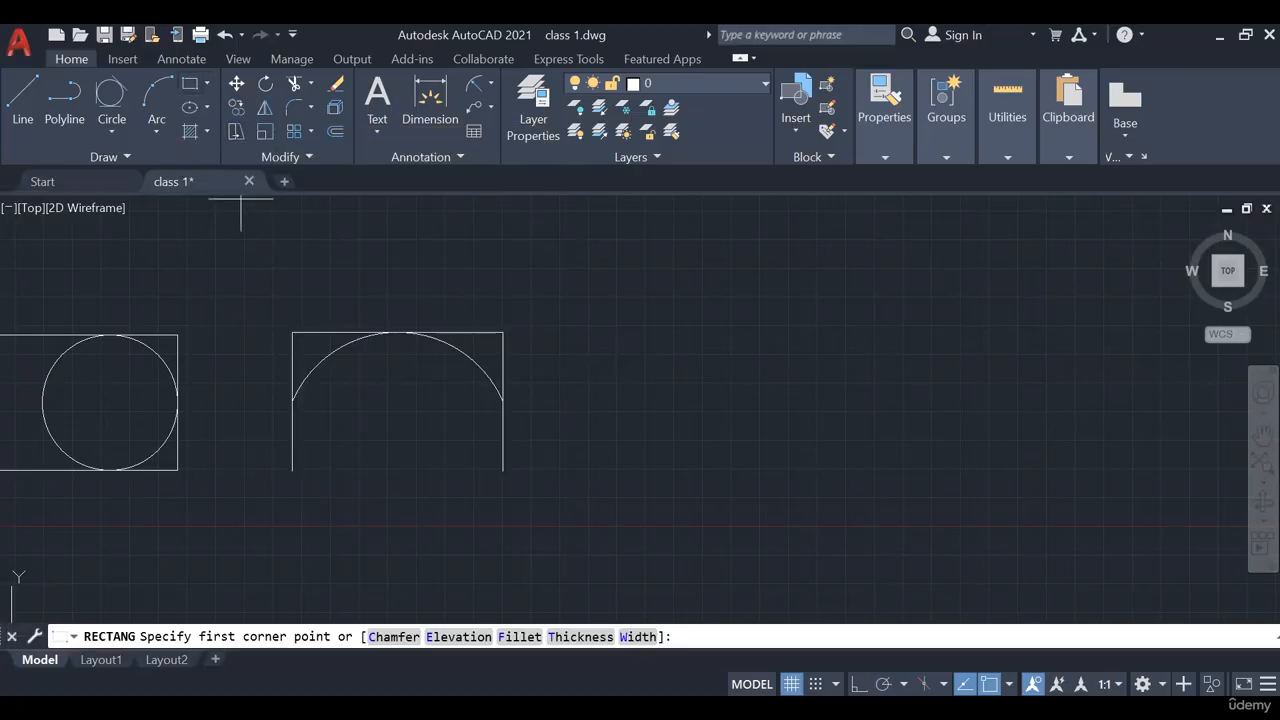
middle_drag(428, 645, 227, 620)
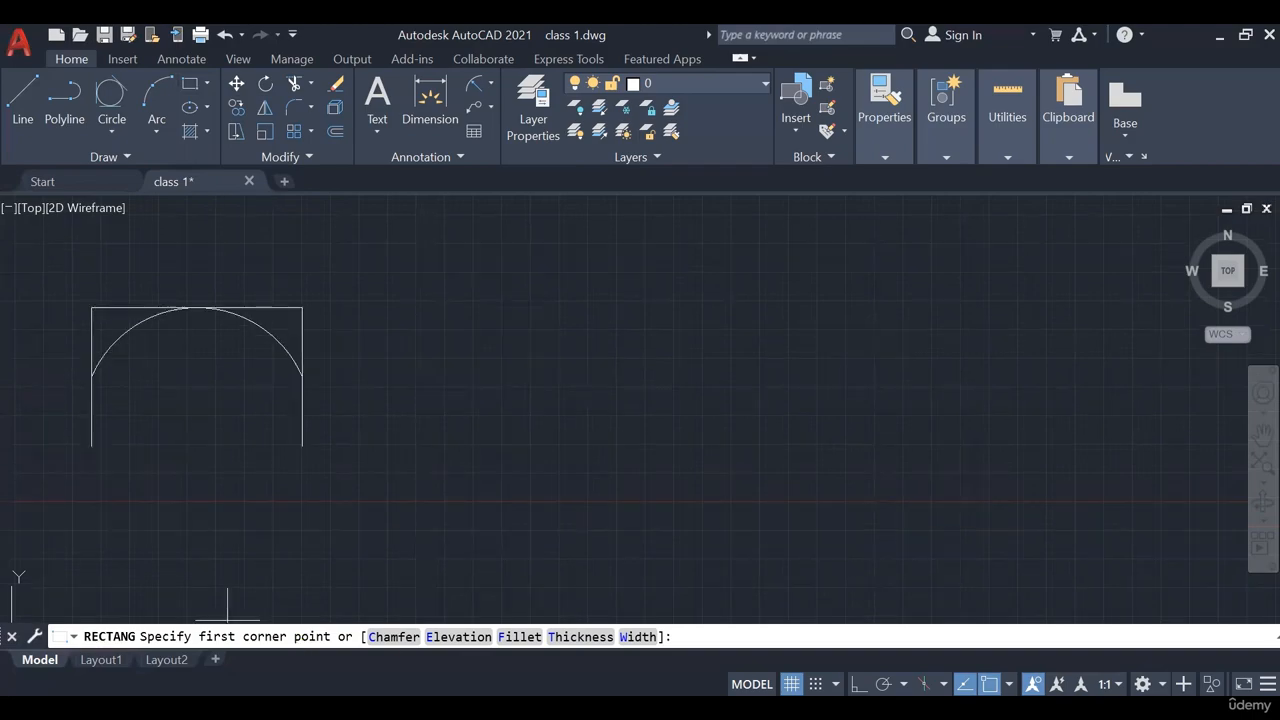
click(367, 438)
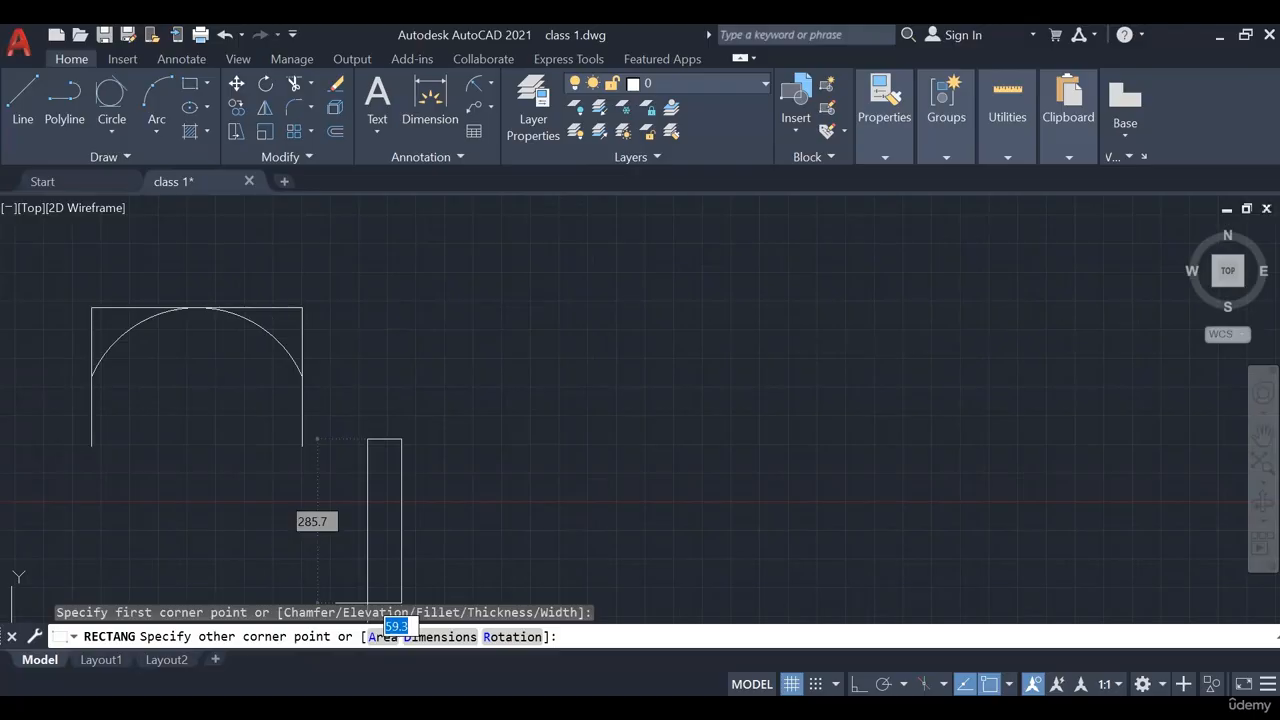
click(614, 334)
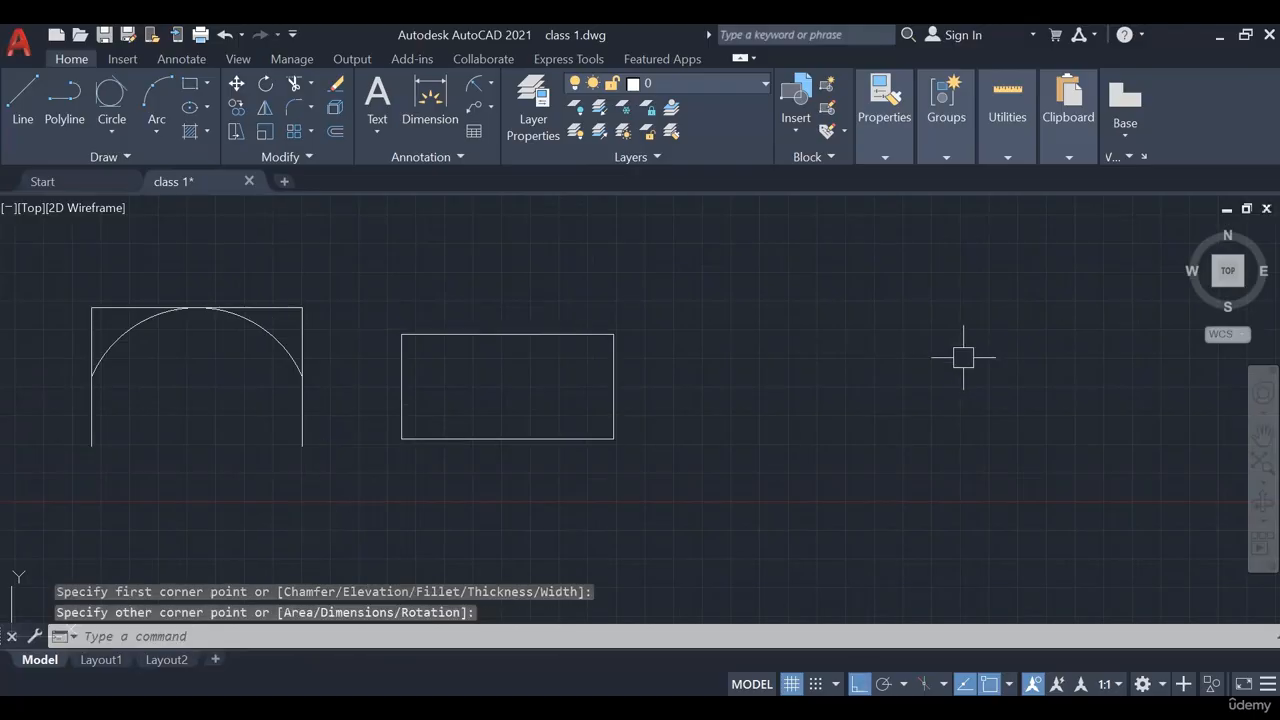
middle_drag(706, 412, 629, 424)
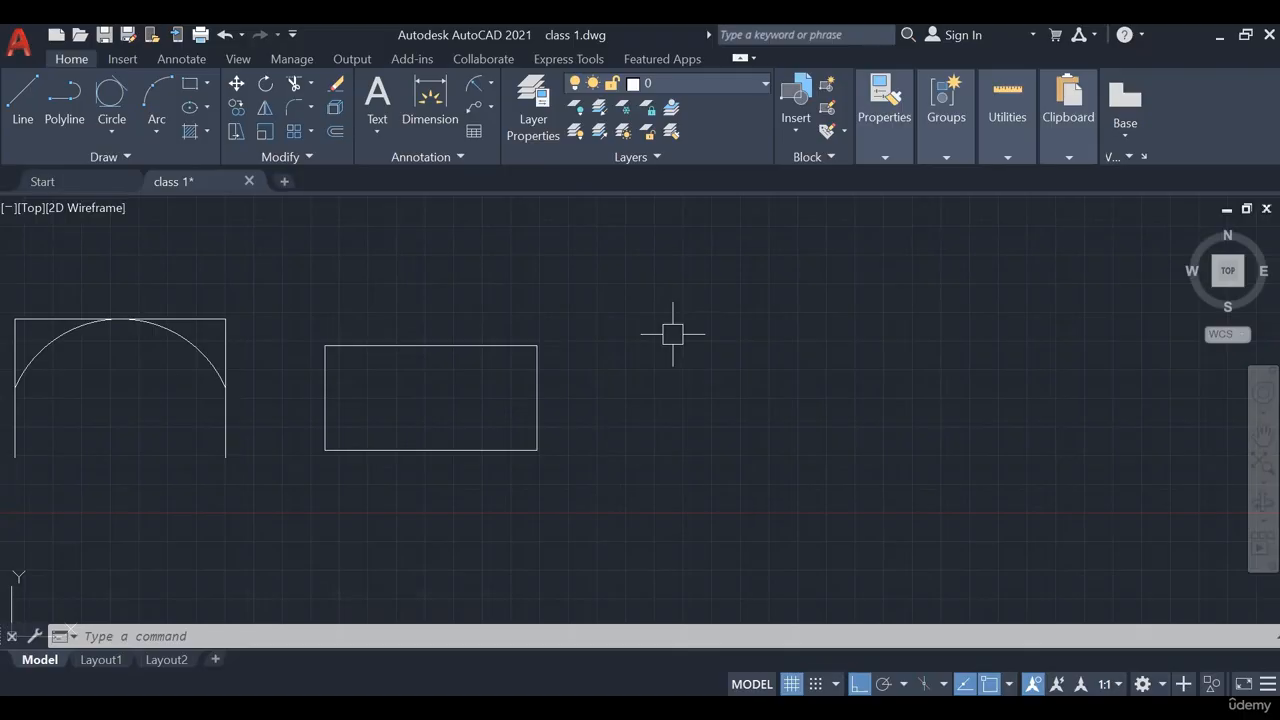
middle_drag(660, 349, 503, 352)
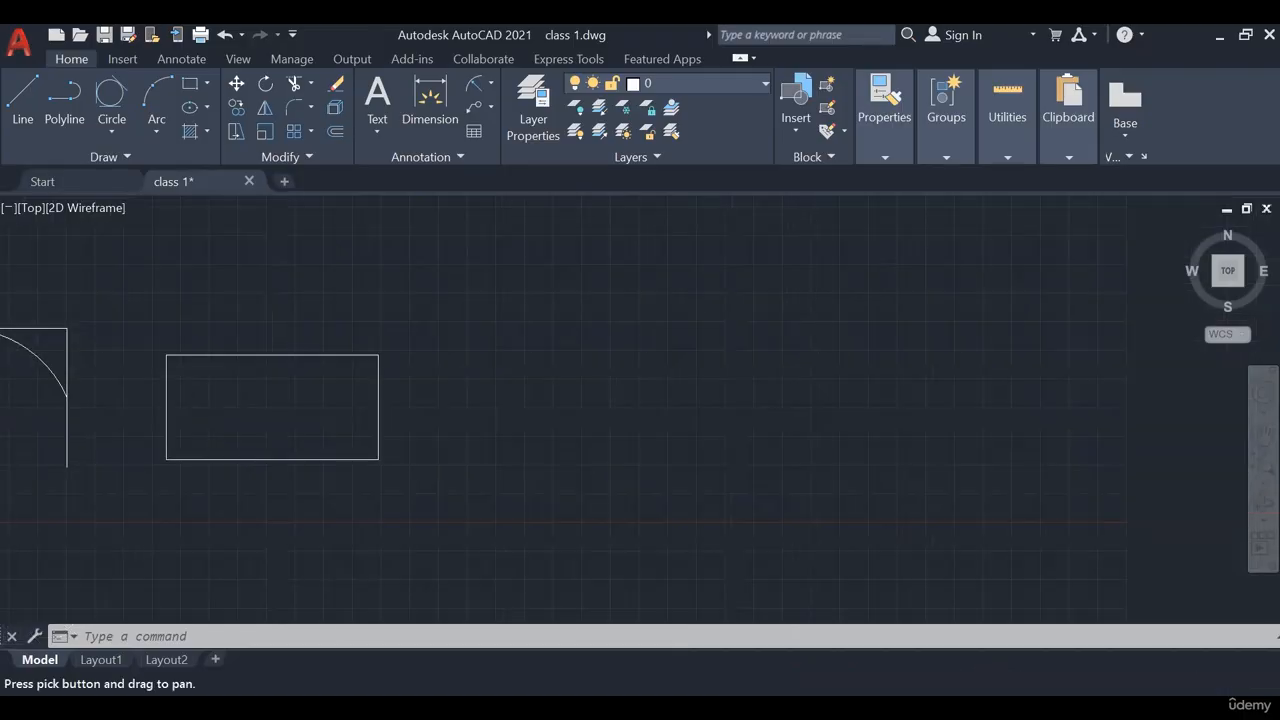
middle_drag(651, 397, 631, 383)
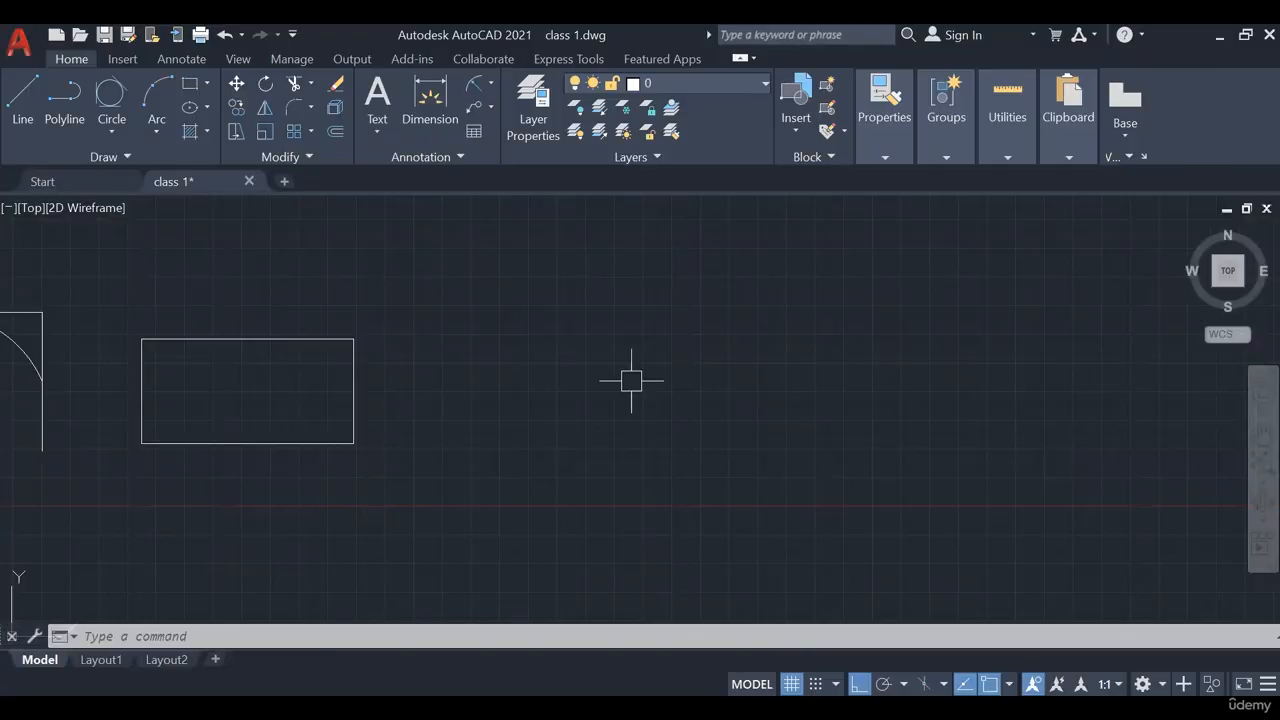
Start a rectangle right of the first and give it length 200 and width 150 via Dimensions
click(199, 88)
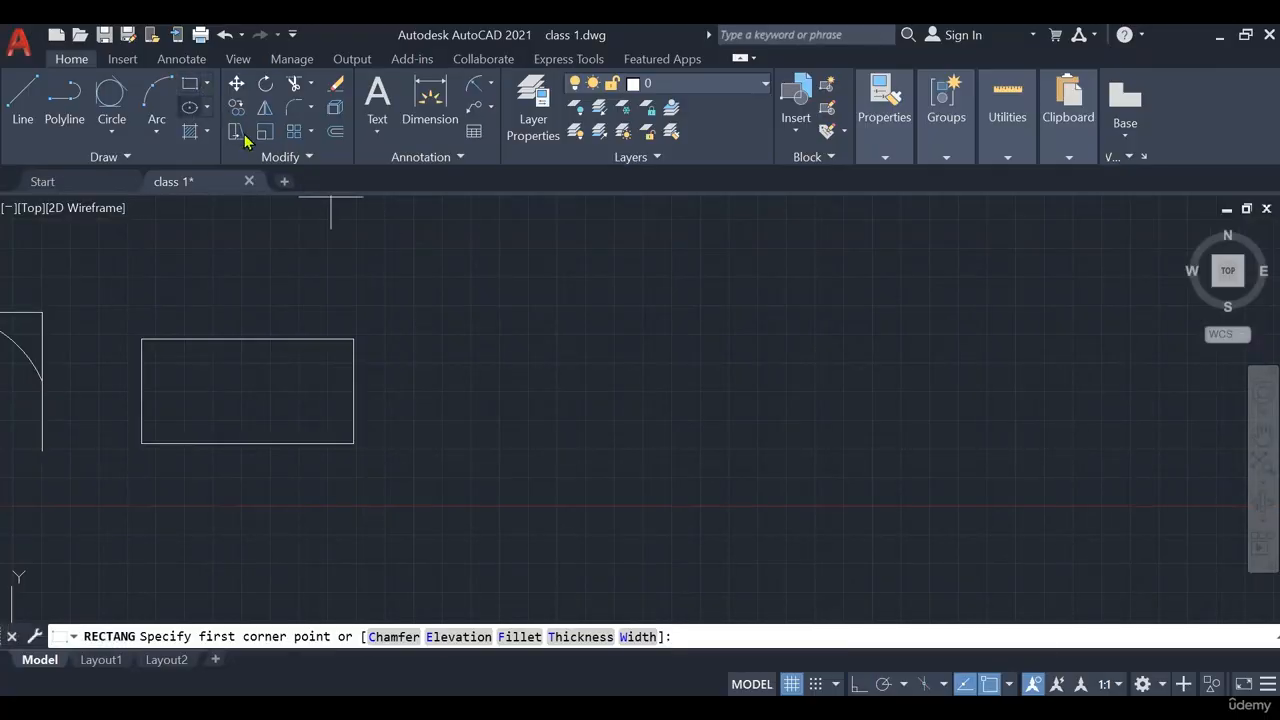
middle_drag(511, 379, 428, 360)
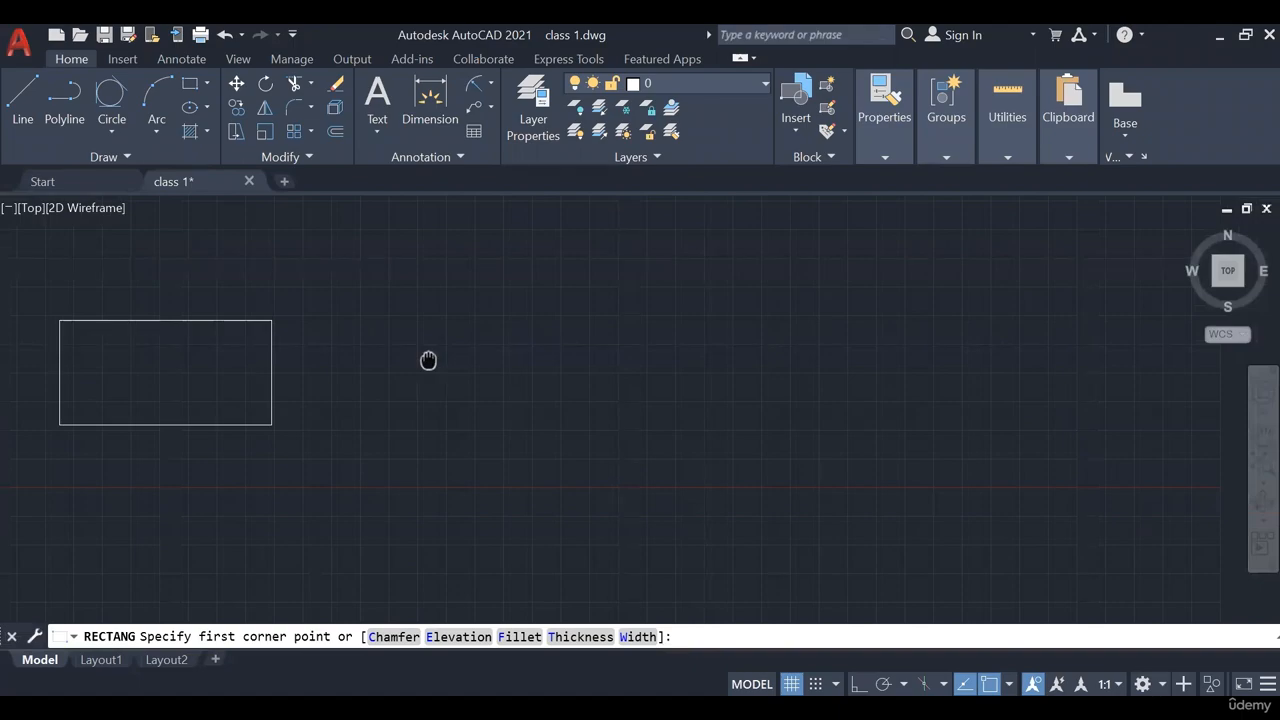
click(402, 426)
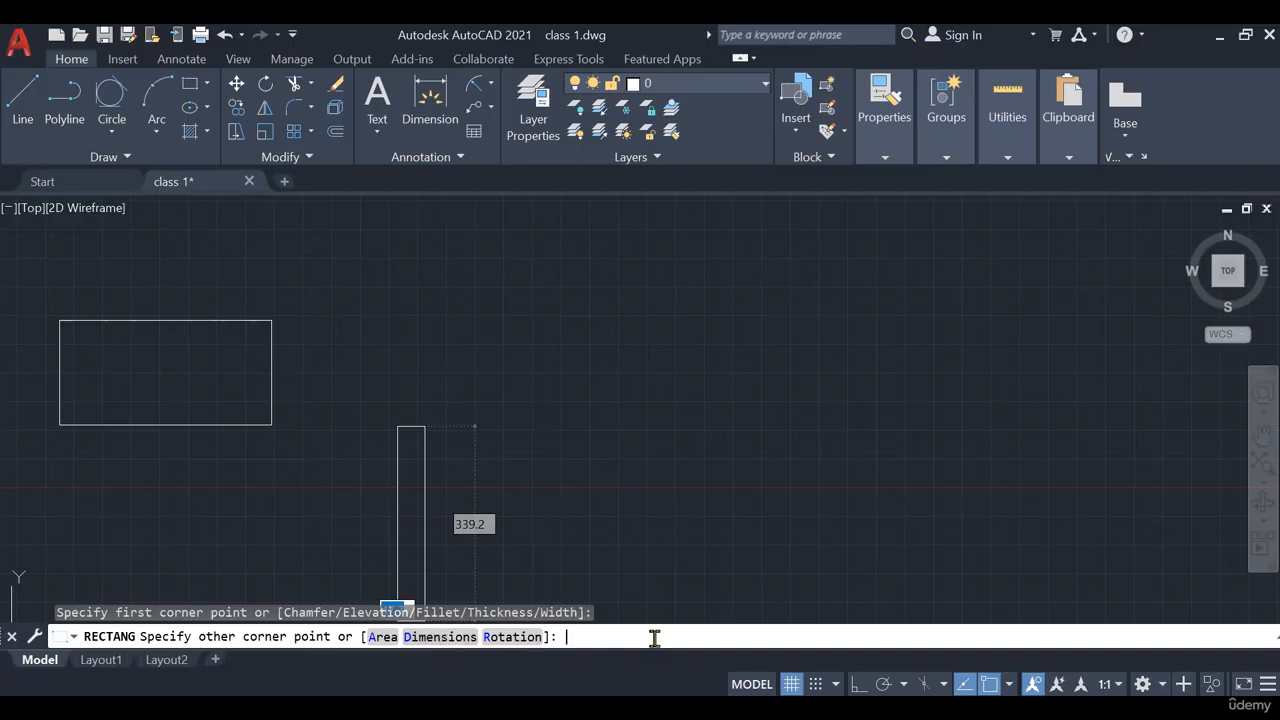
text(d)
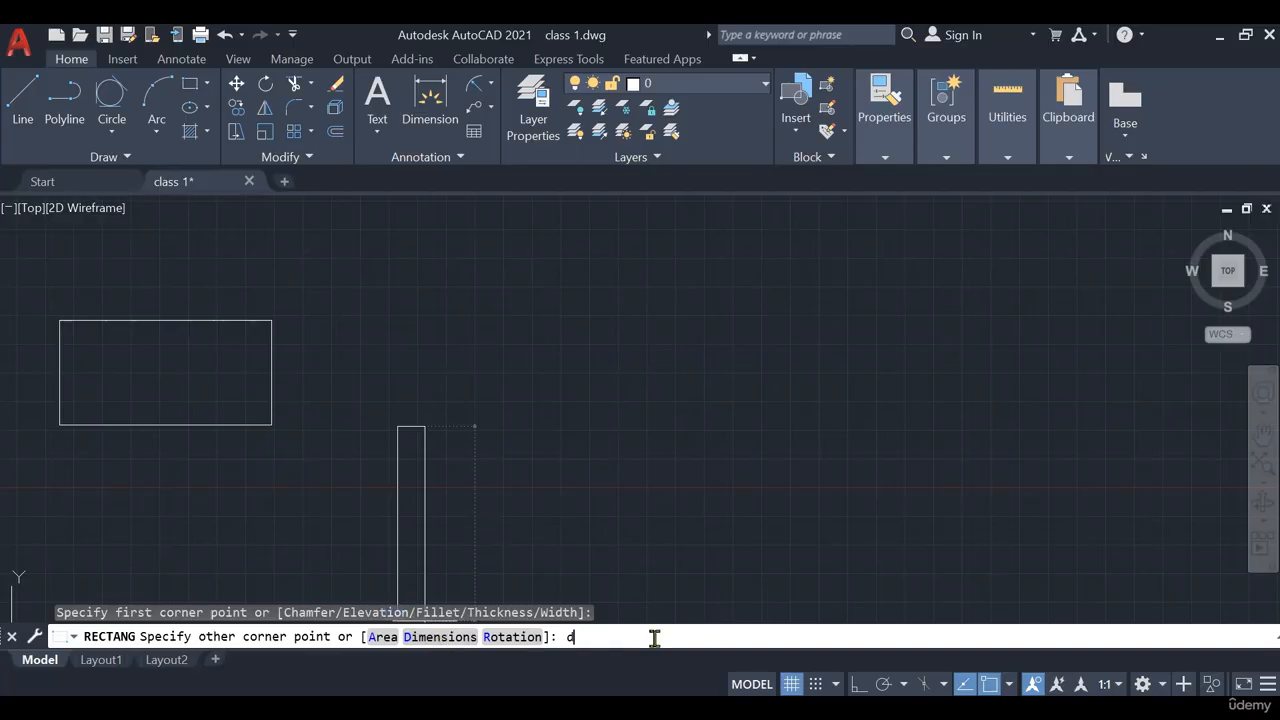
key(Return)
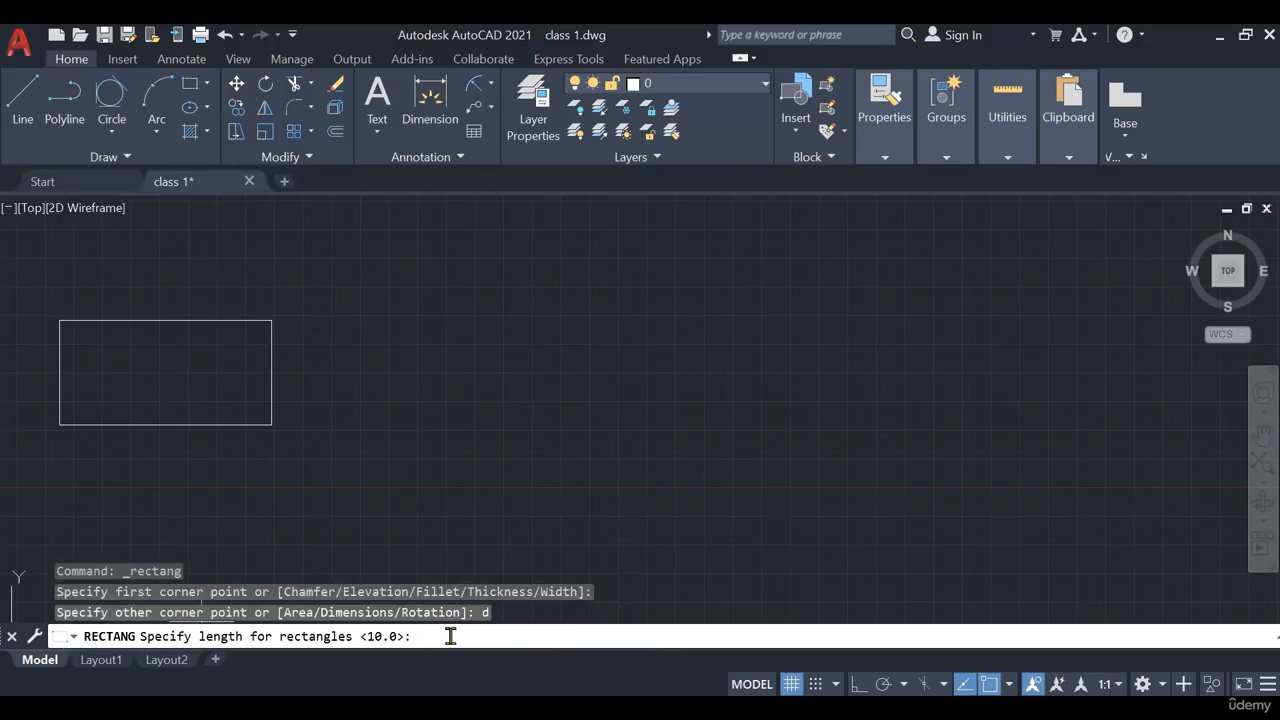
text(200)
key(Return)
text(1)
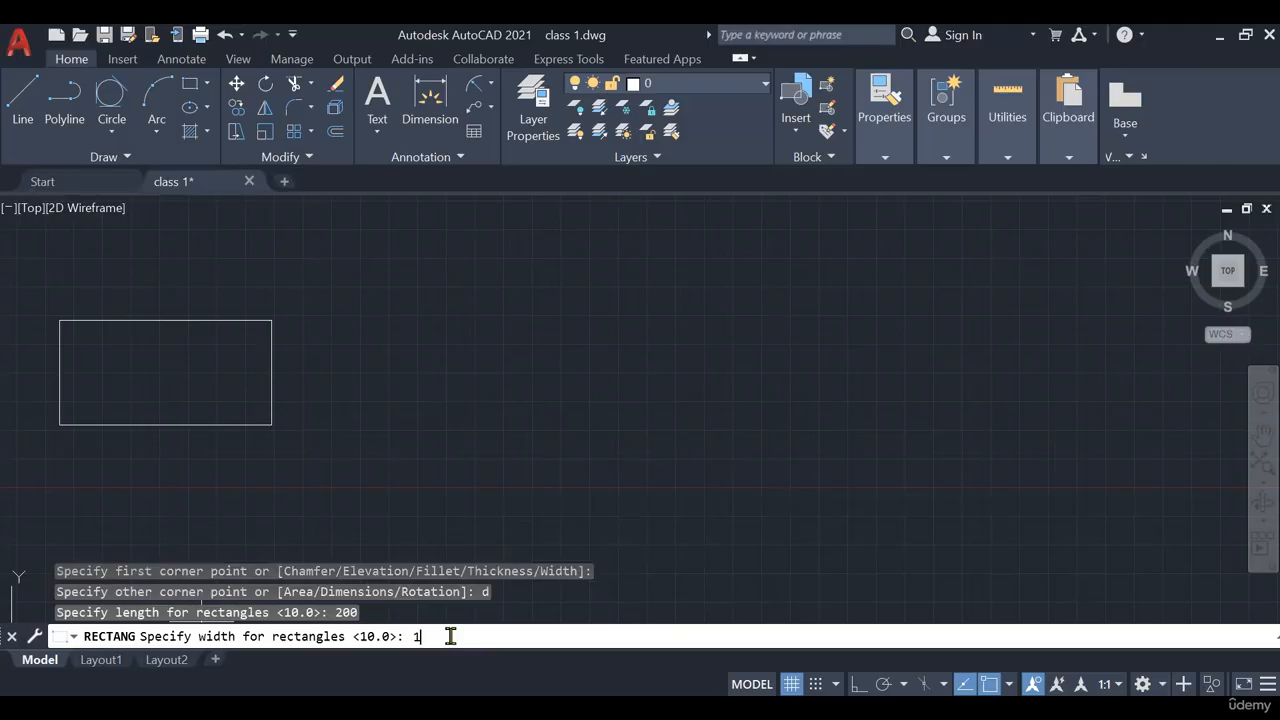
text(50)
key(Return)
Turn on Ortho mode and pan the view right and up
key(F8)
mouse_move(663, 462)
middle_down()
mouse_move(702, 425)
mouse_move(717, 434)
middle_up()
mouse_move(847, 441)
middle_down()
mouse_move(743, 397)
mouse_move(695, 417)
middle_up()
click(207, 88)
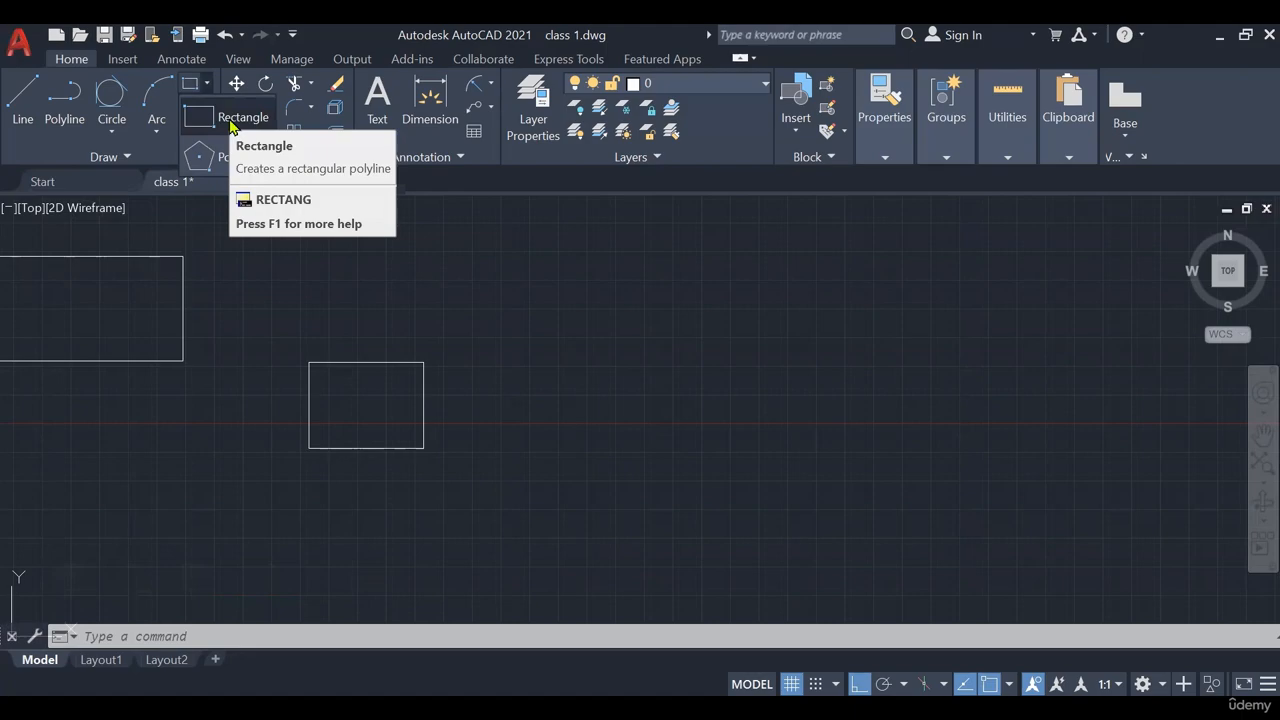
Draw a 500 by 100 rectangle with the Dimensions option, below-right of the 200 by 150 one
click(230, 125)
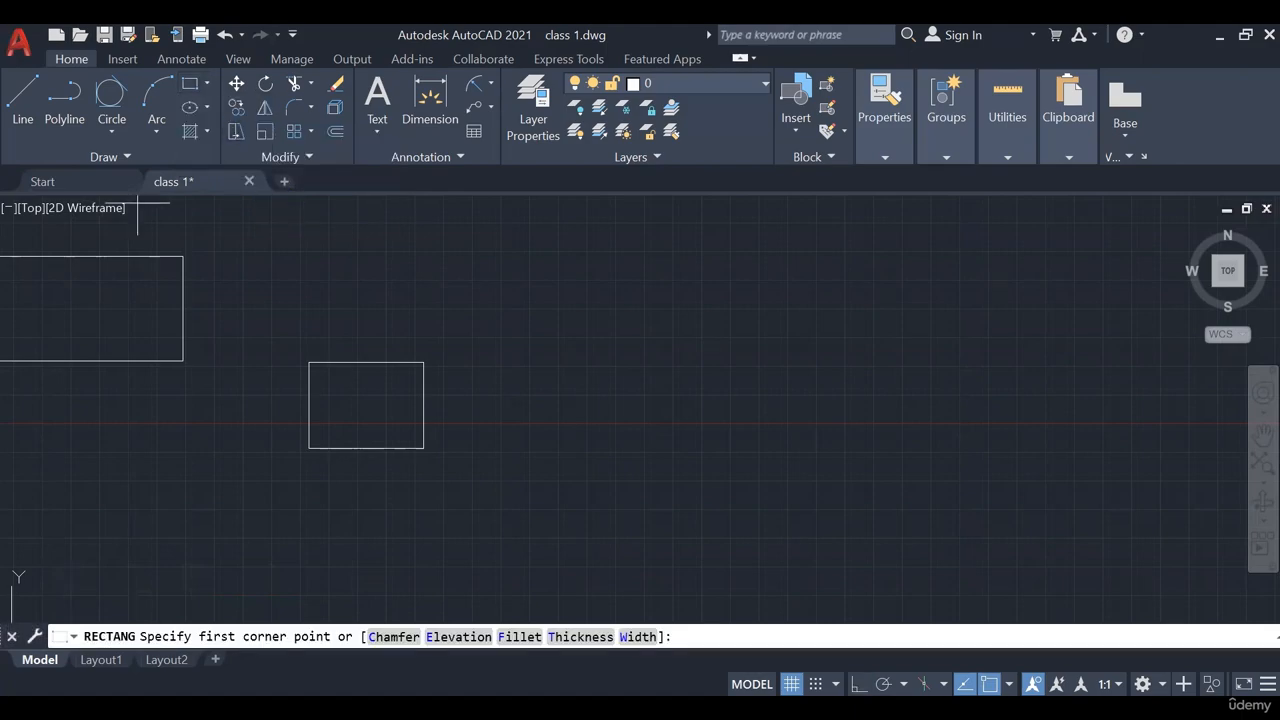
middle_drag(578, 437, 495, 378)
click(495, 378)
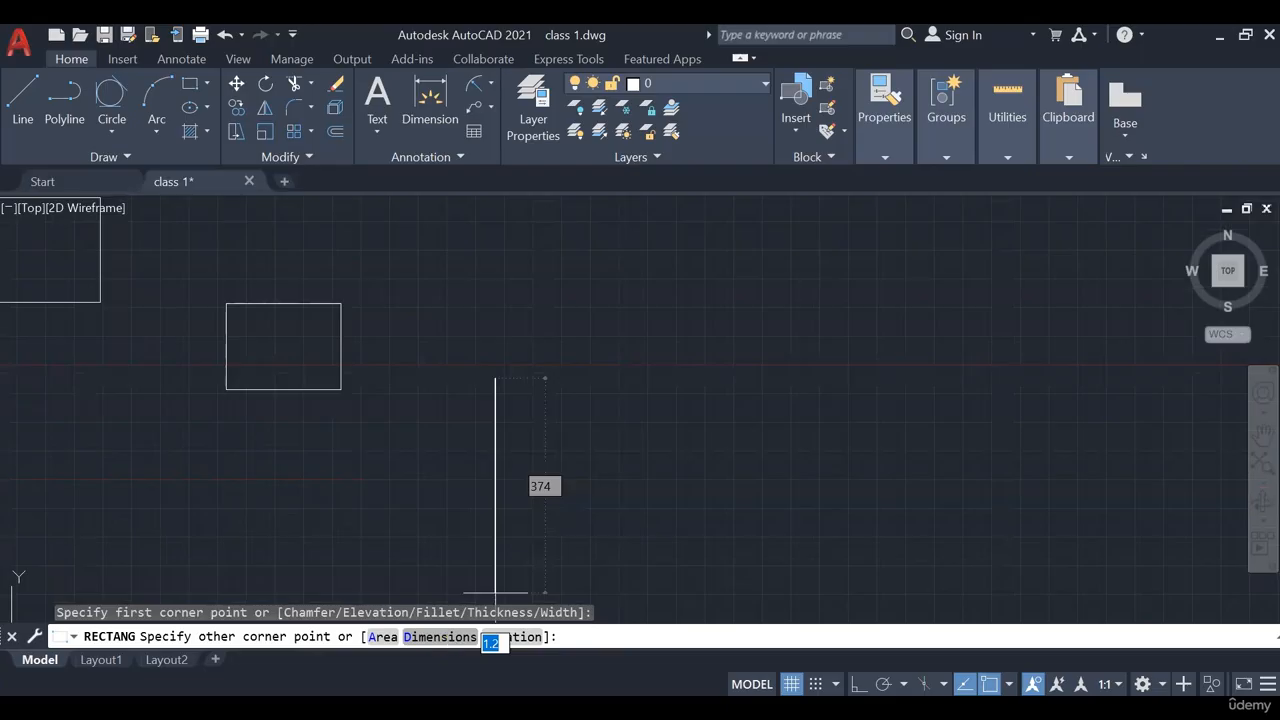
text(d)
key(Return)
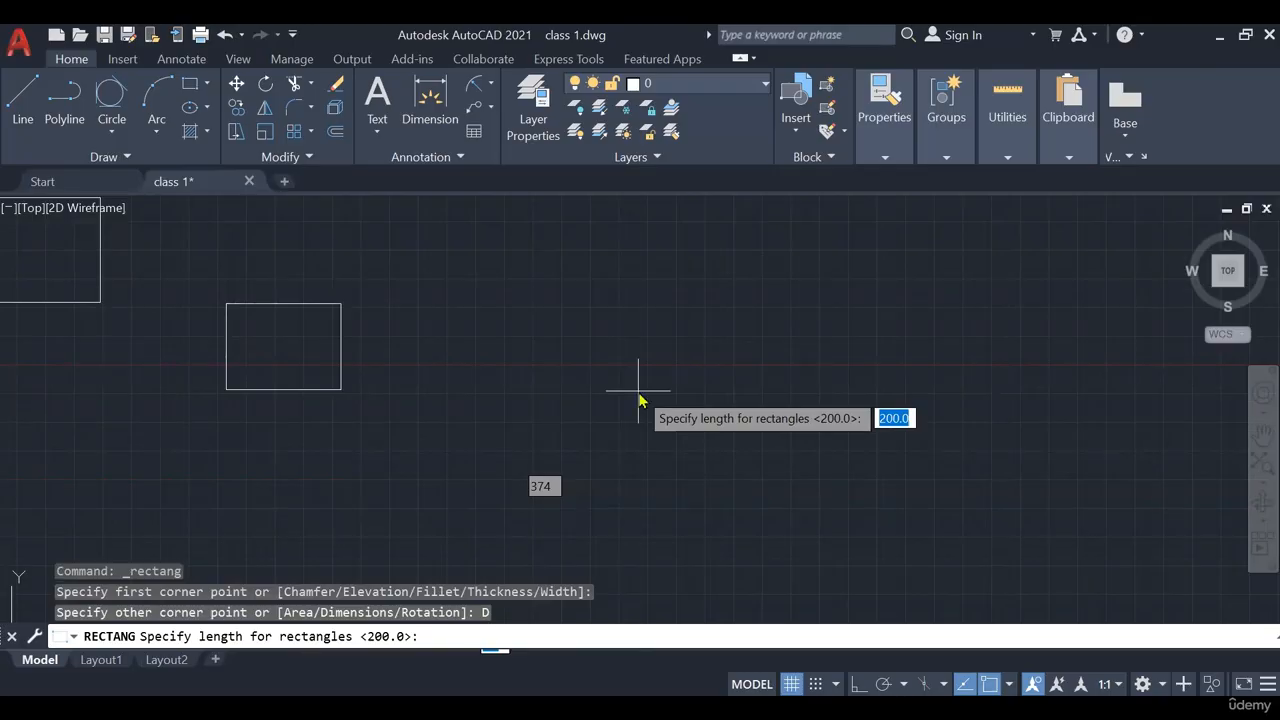
text(500)
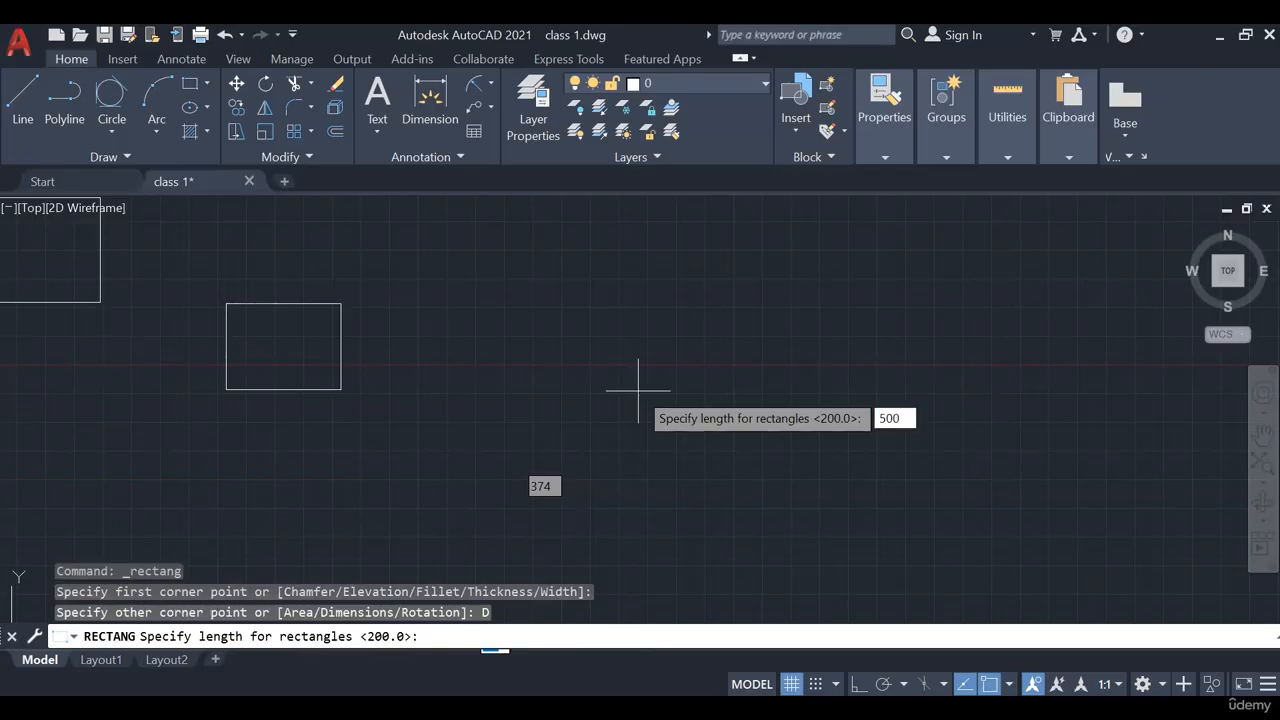
key(Return)
text(100)
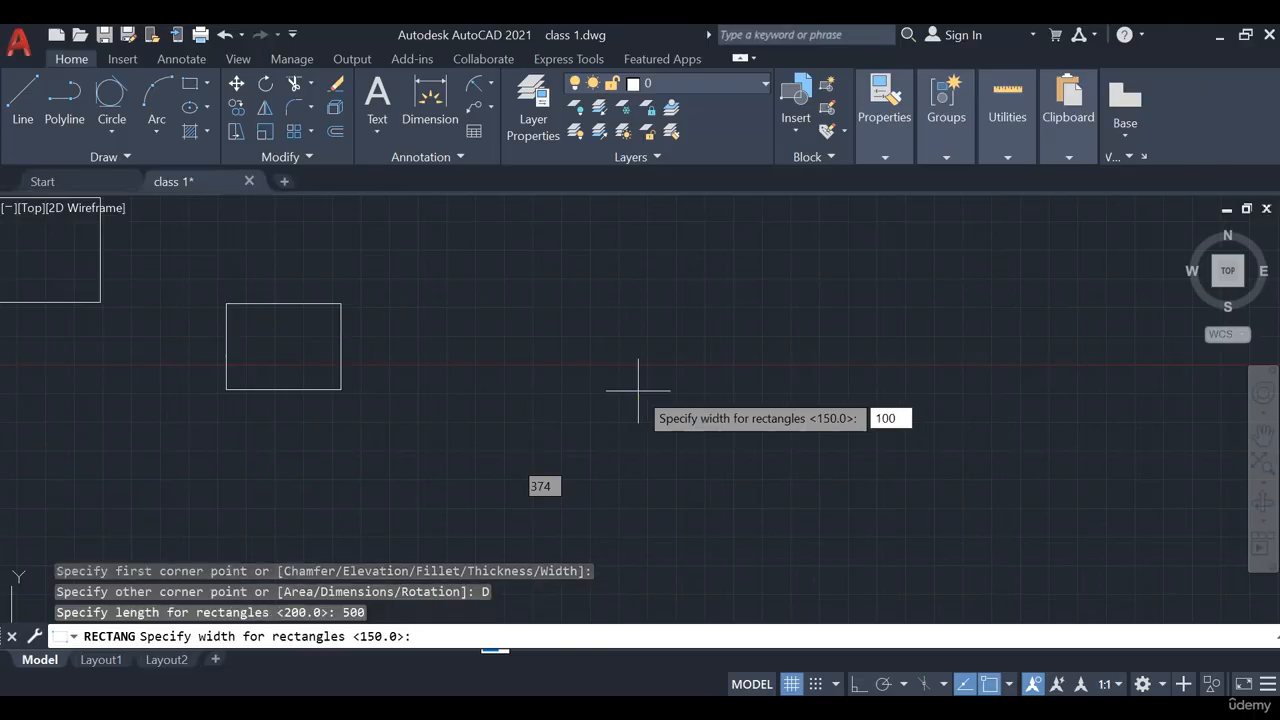
key(Return)
click(638, 390)
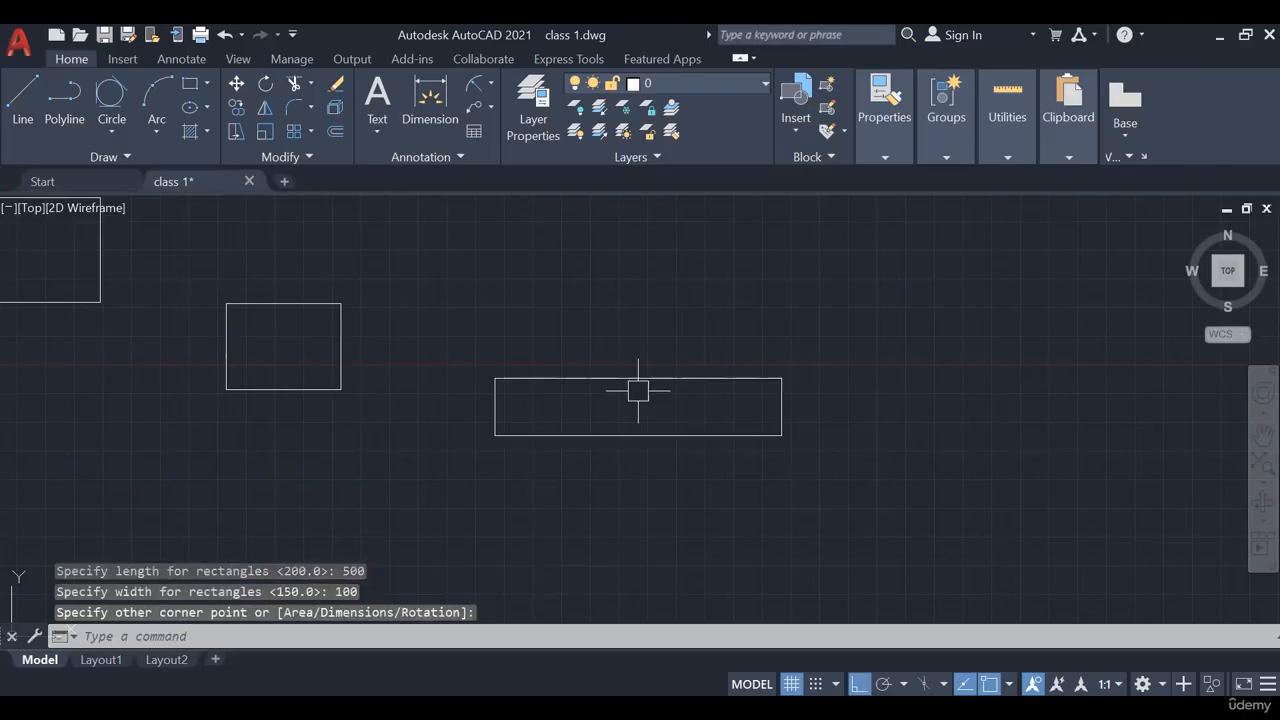
middle_drag(634, 436, 554, 420)
Add linear dimensions: 500 along the rectangle's bottom edge and 100 on its right side
click(491, 86)
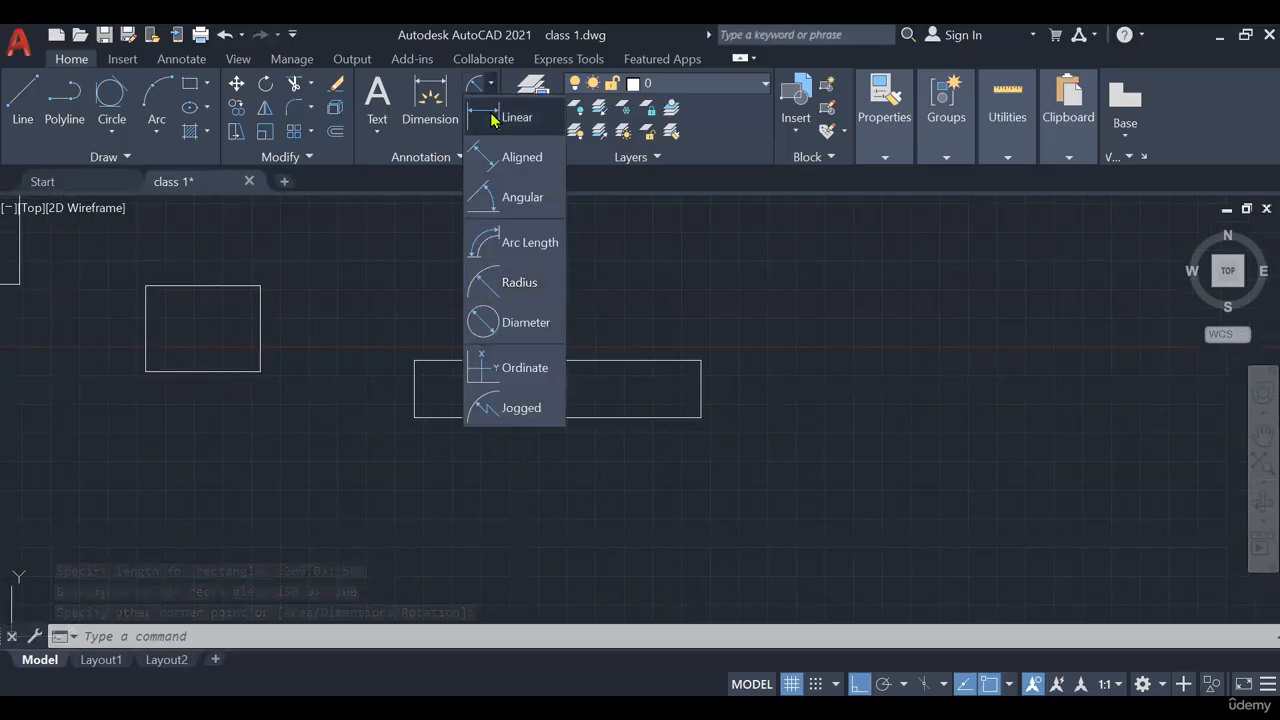
click(514, 117)
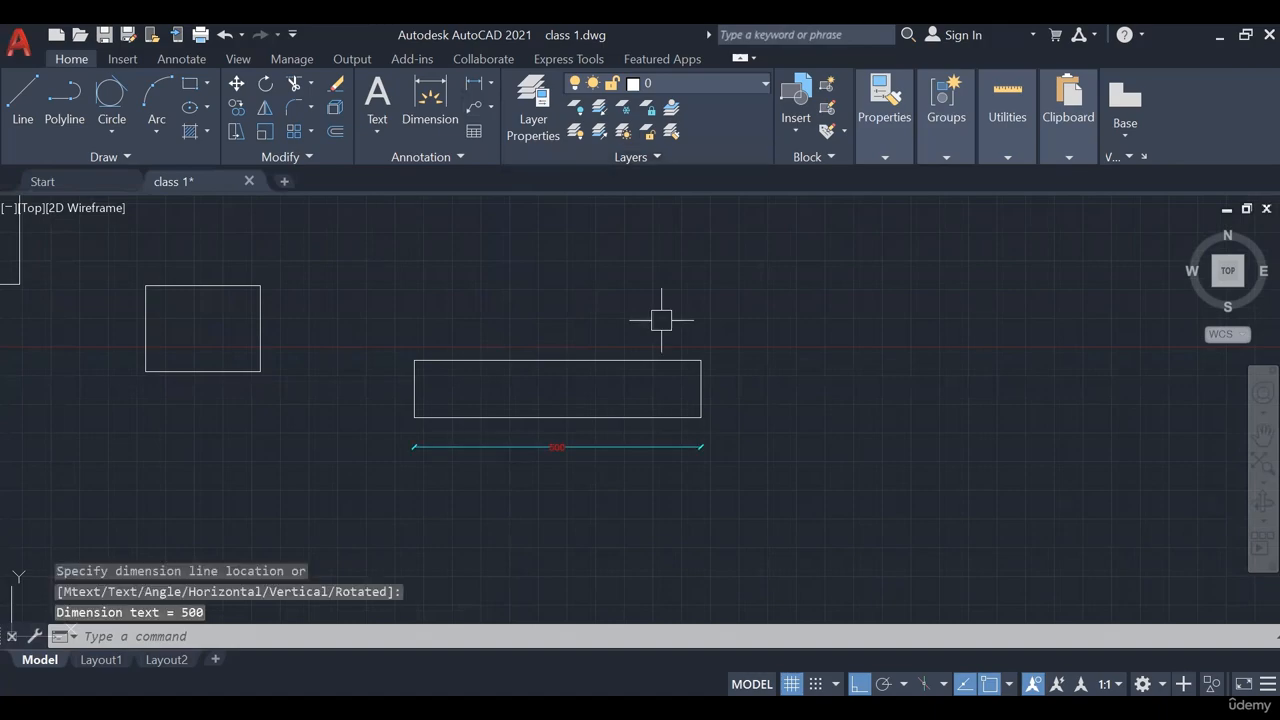
key(Return)
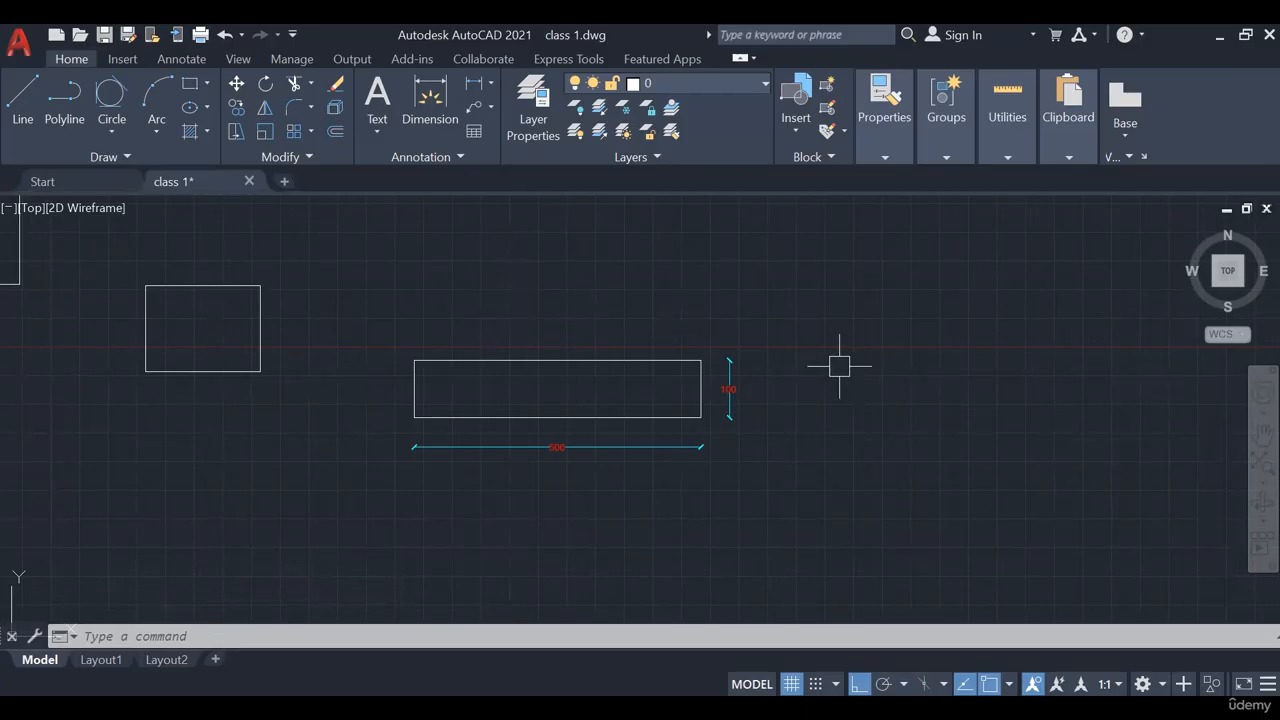
mouse_move(837, 363)
middle_down()
mouse_move(732, 380)
mouse_move(596, 331)
middle_up()
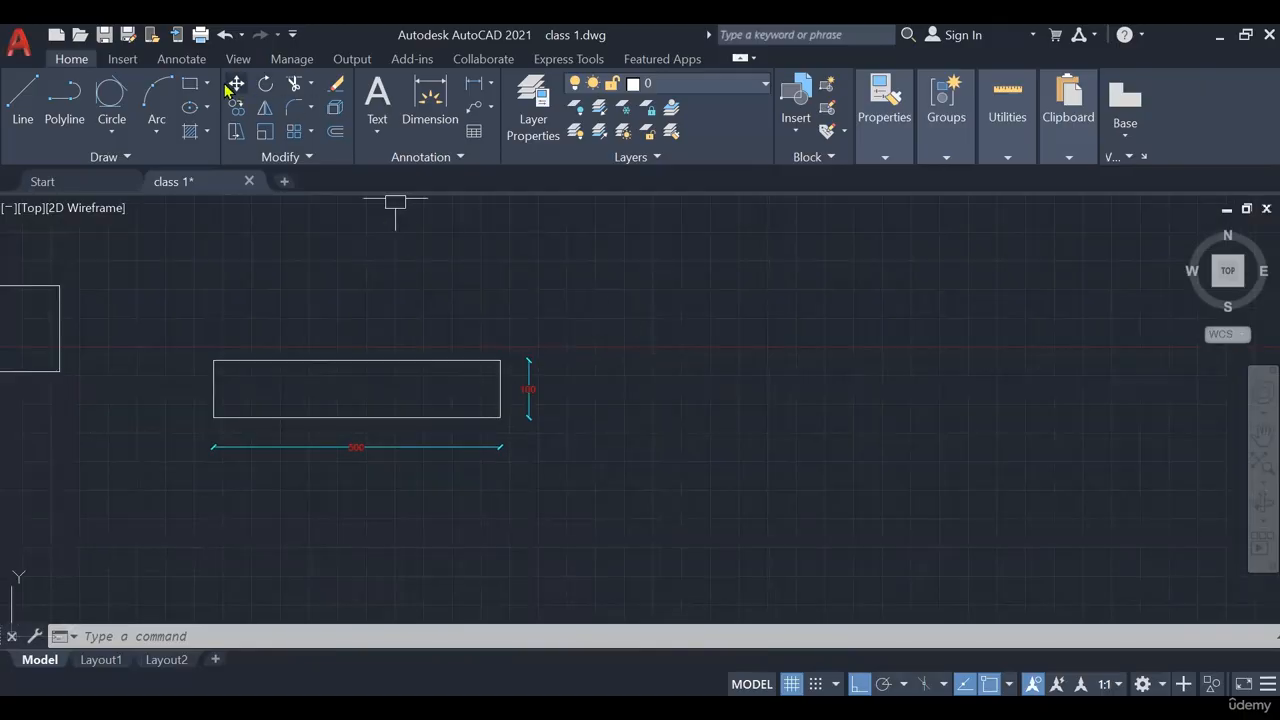
Draw a 6-sided polygon inscribed in a radius-150 circle, centered right of the 500 by 100 rectangle
click(208, 85)
click(232, 157)
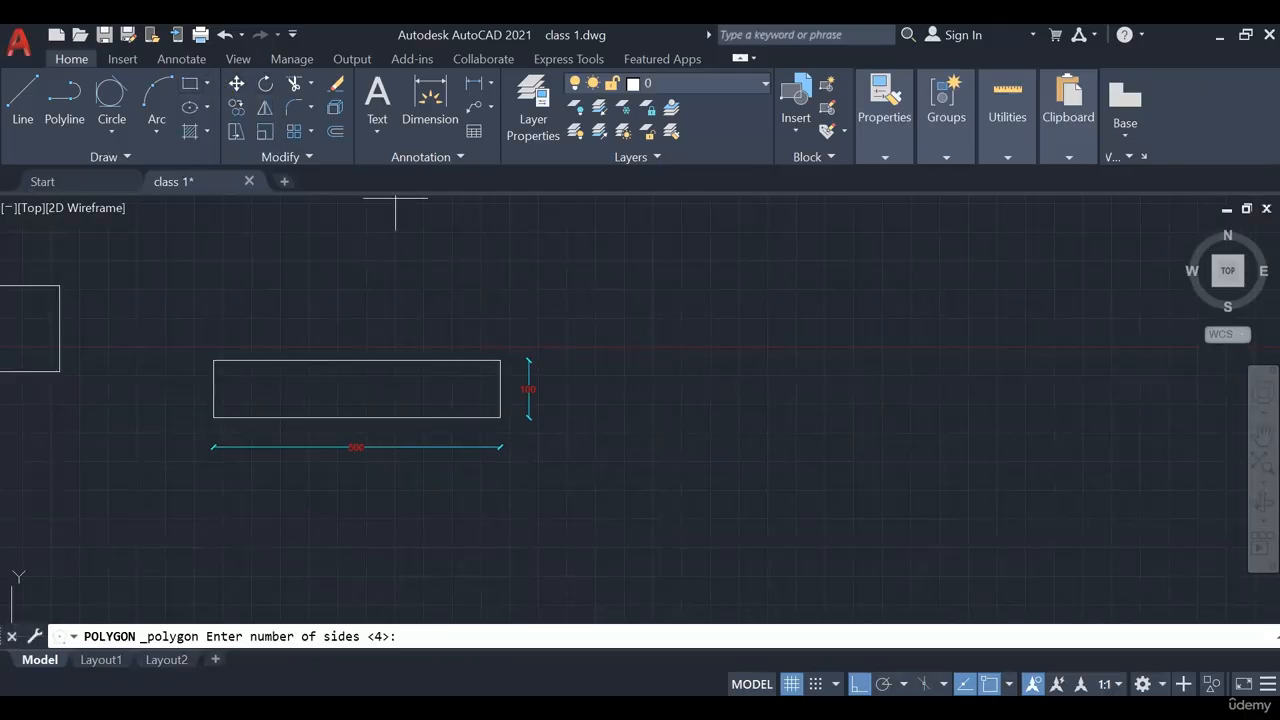
click(207, 84)
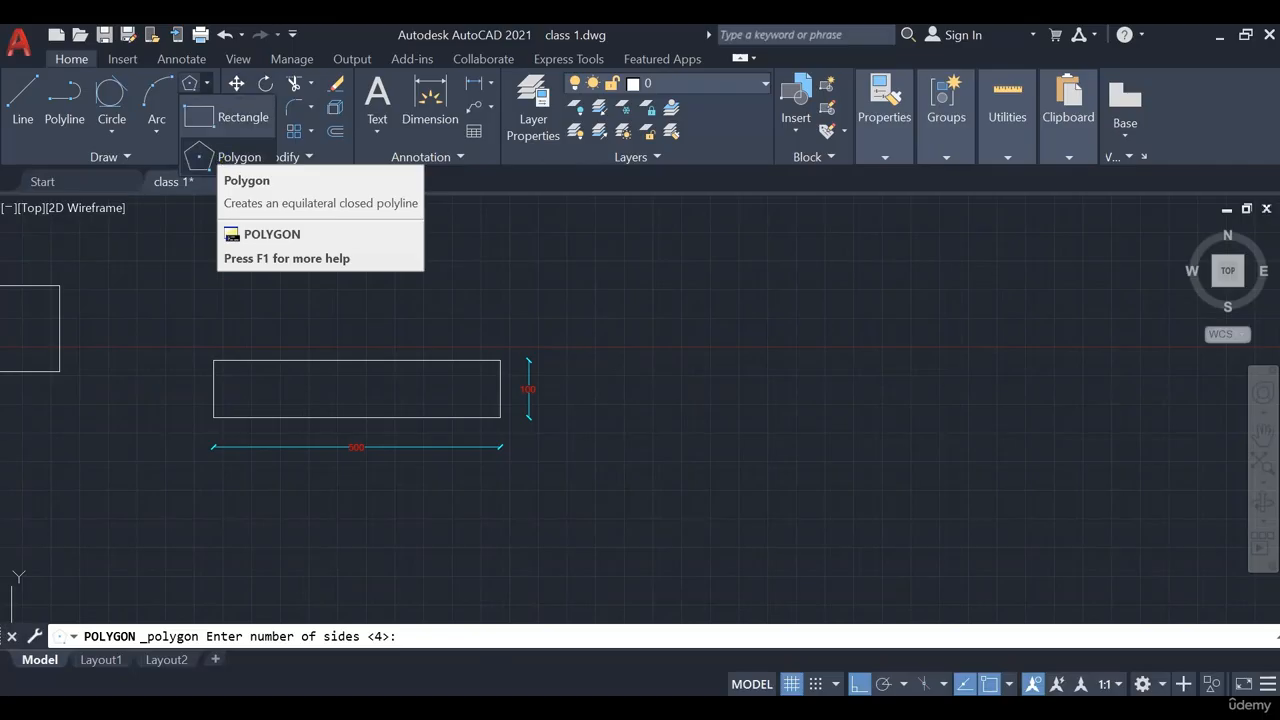
key(Escape)
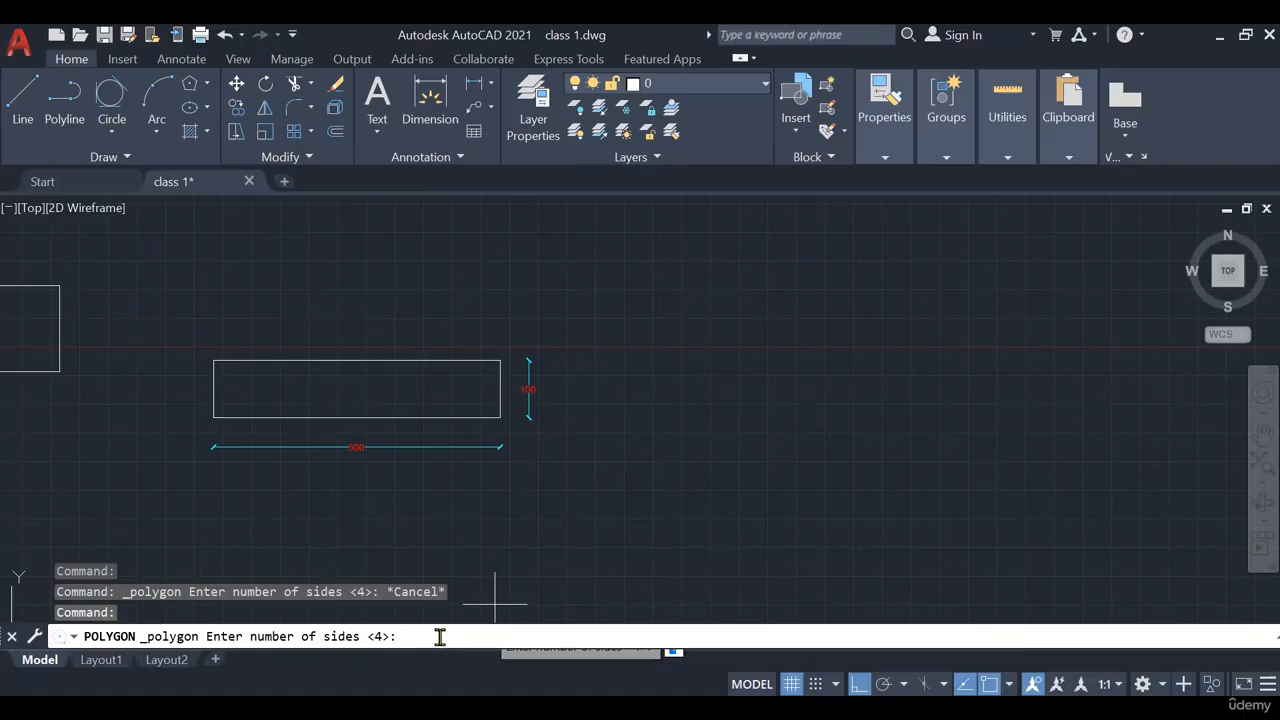
text(6)
key(Return)
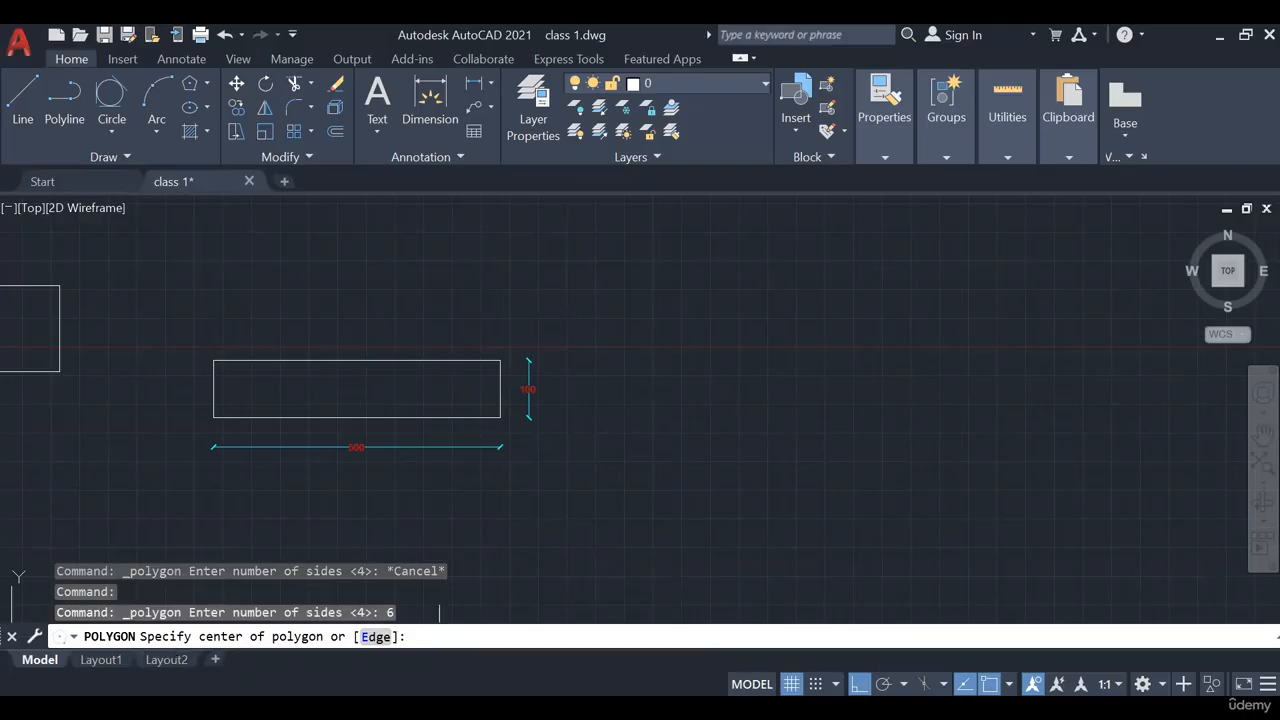
click(720, 381)
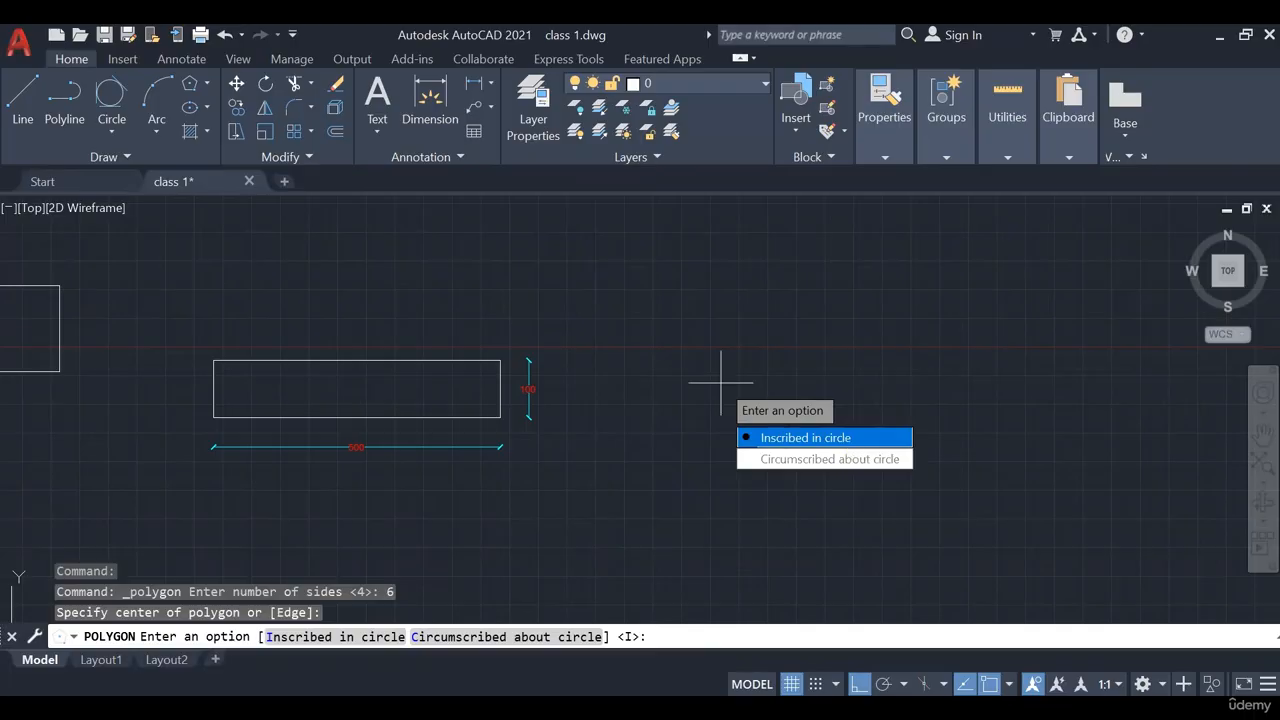
click(347, 632)
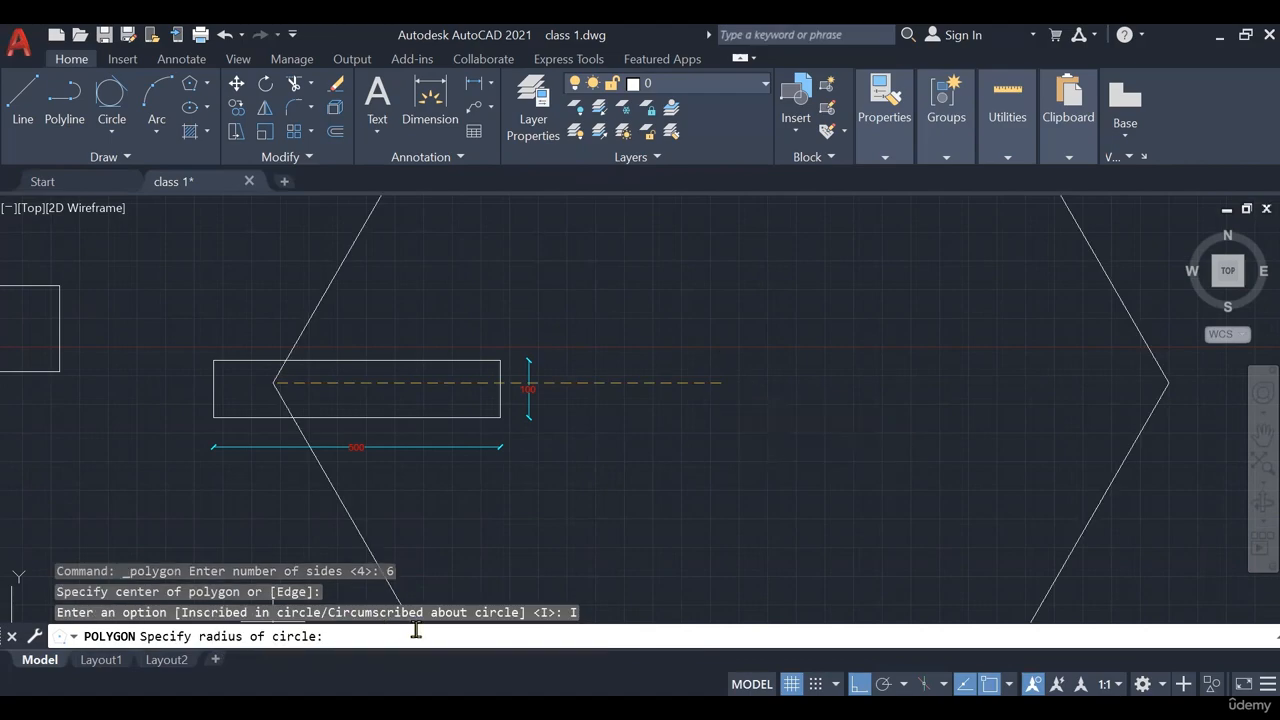
text(150)
key(Return)
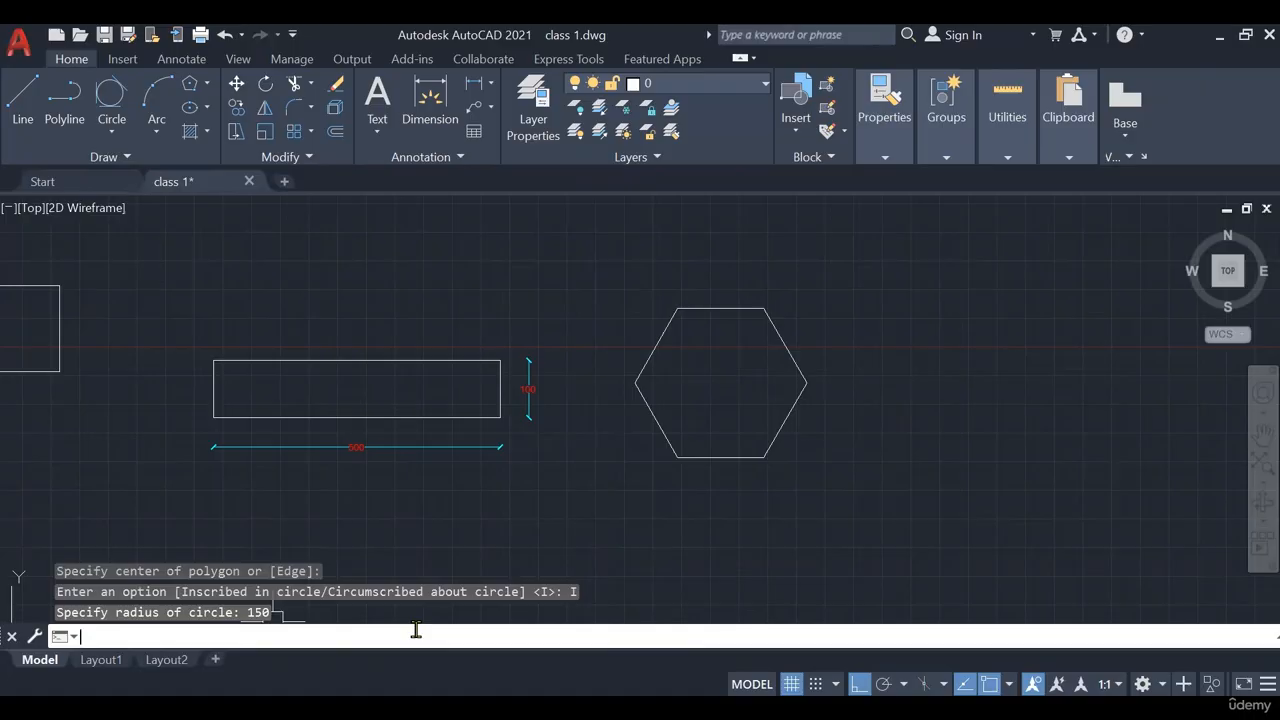
middle_drag(700, 406, 307, 408)
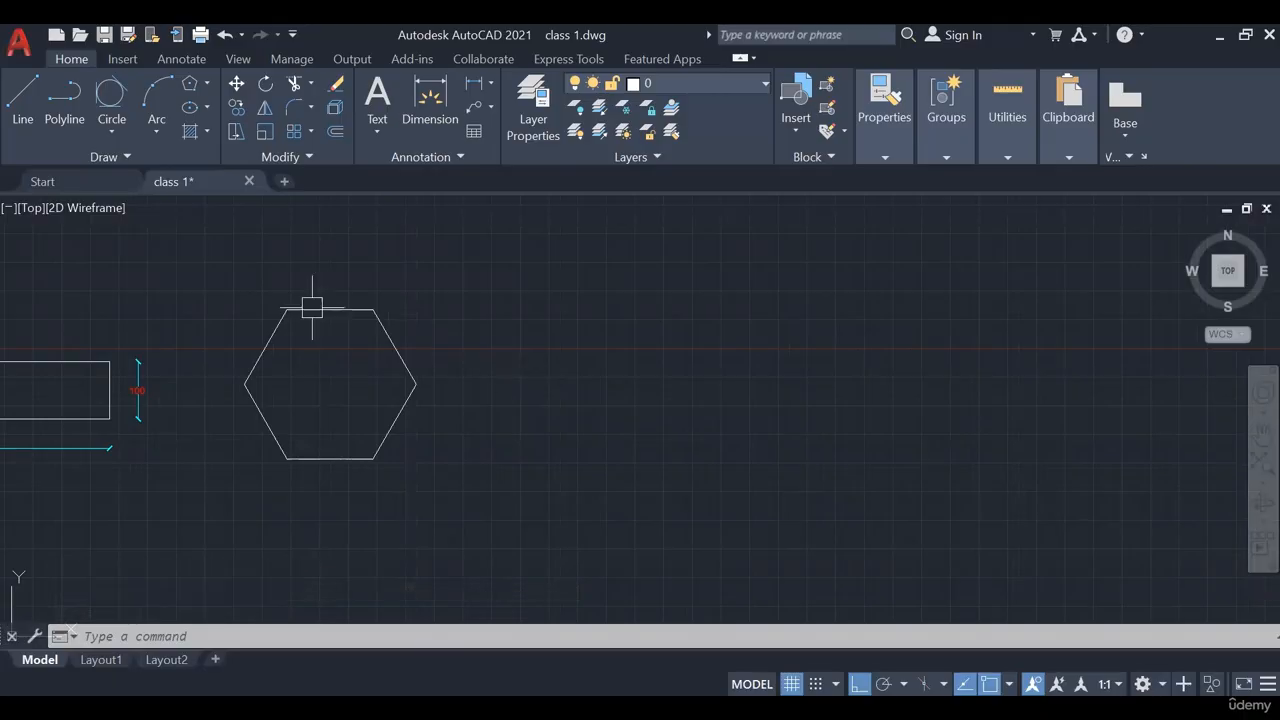
click(206, 83)
Draw an 8-sided polygon circumscribed about a radius-150 circle, centered right of the hexagon
click(230, 156)
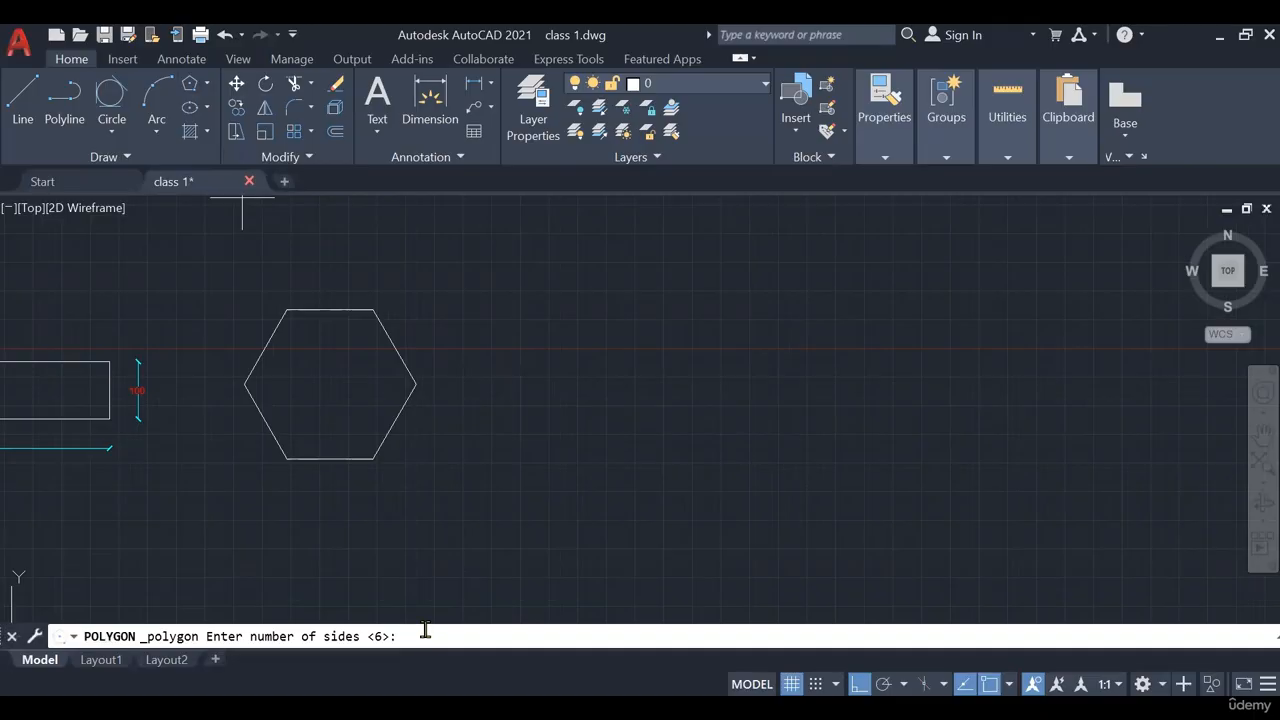
text(8)
key(Return)
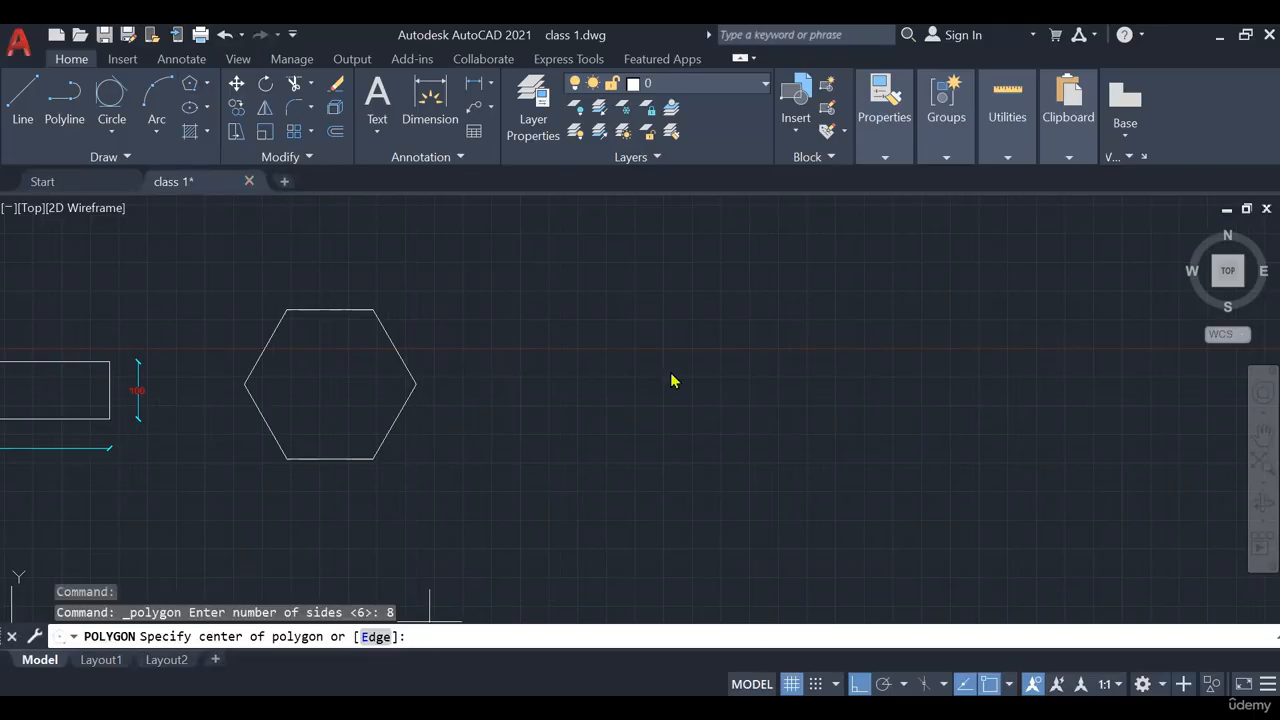
click(634, 366)
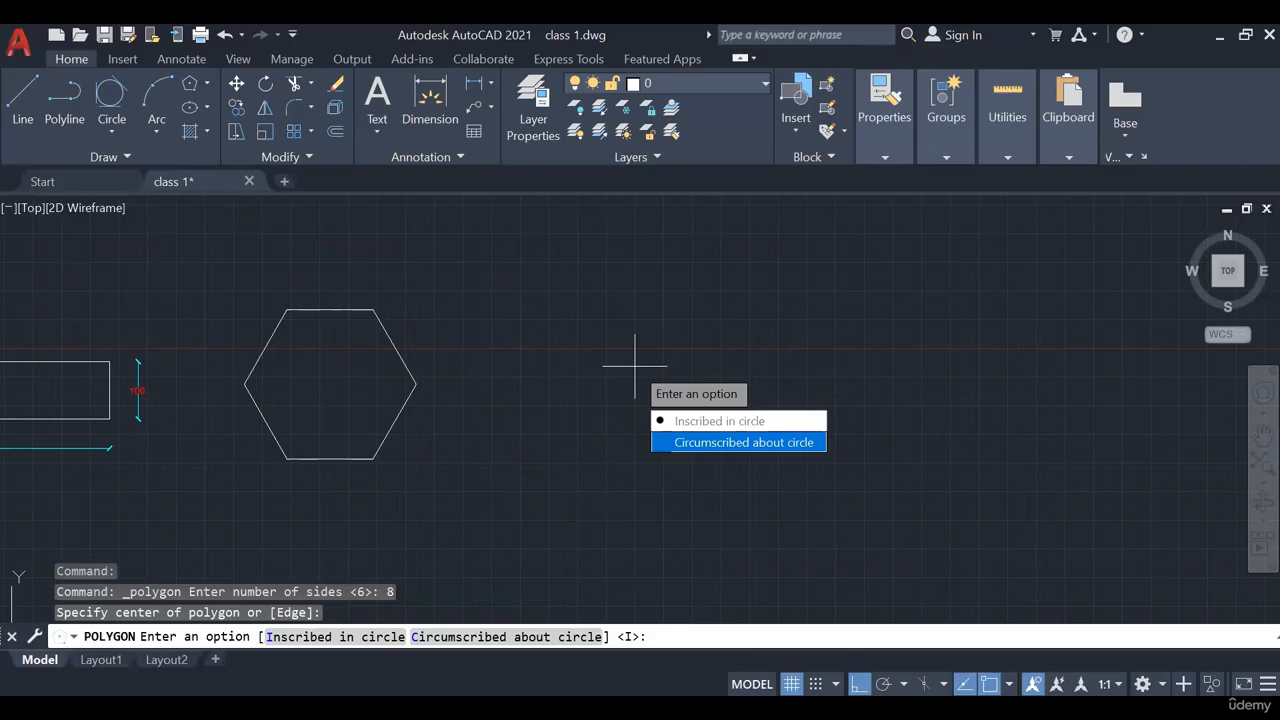
click(493, 632)
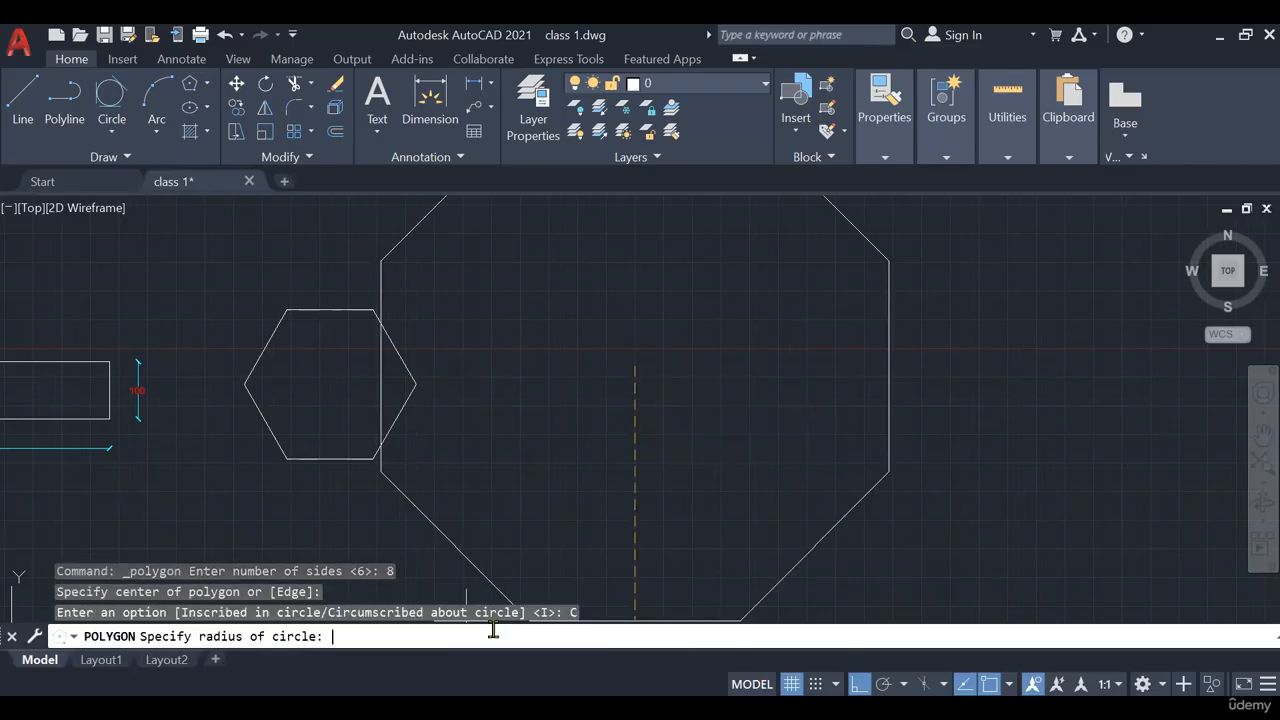
text(150)
key(Return)
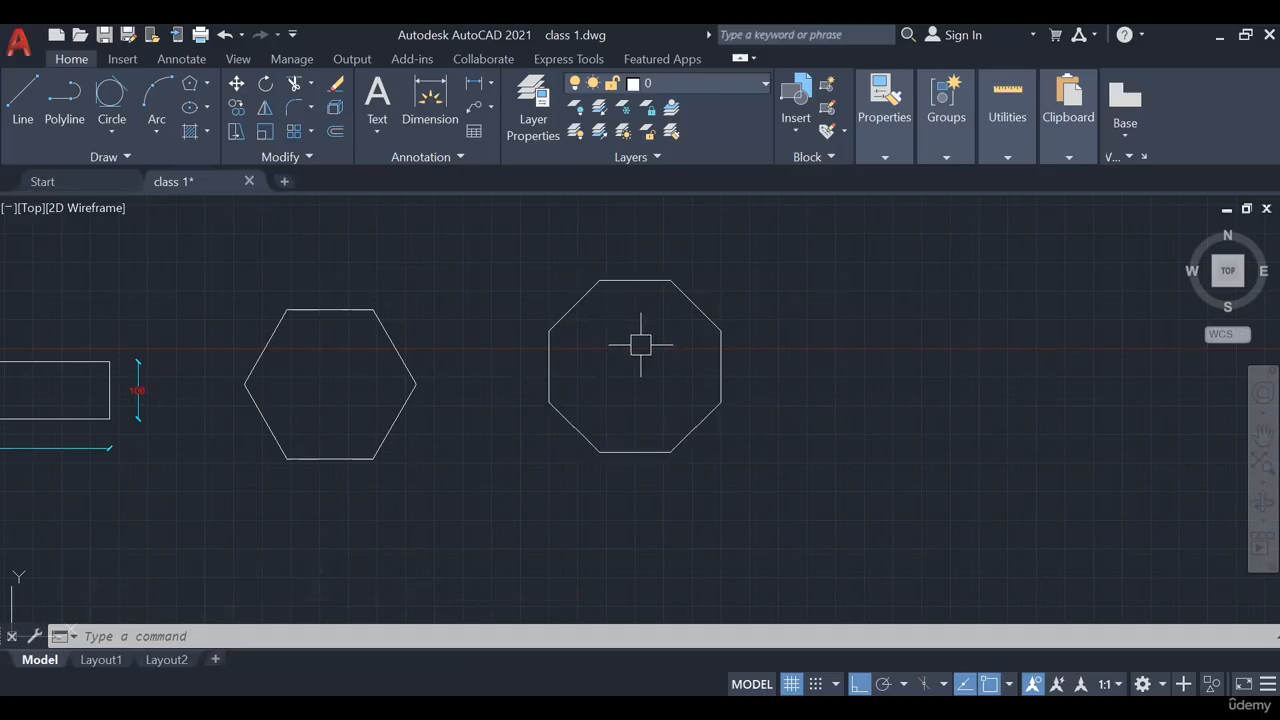
middle_drag(594, 377, 446, 371)
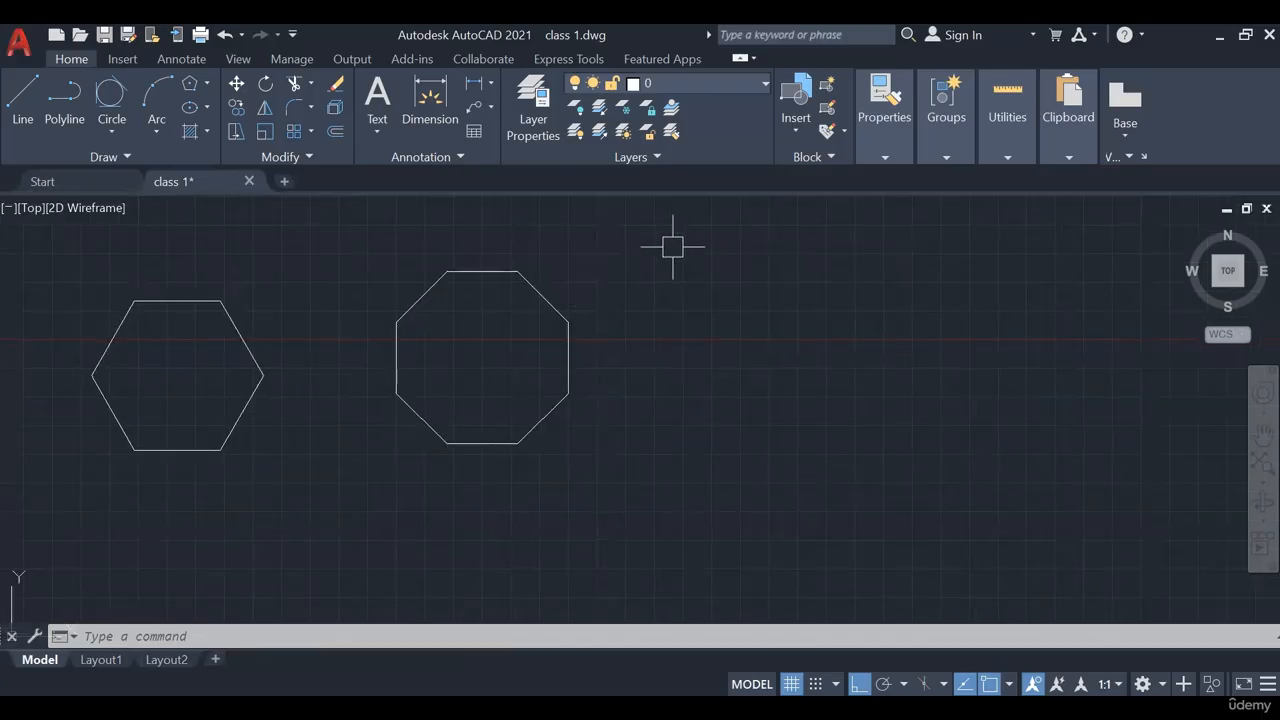
middle_drag(663, 271, 663, 313)
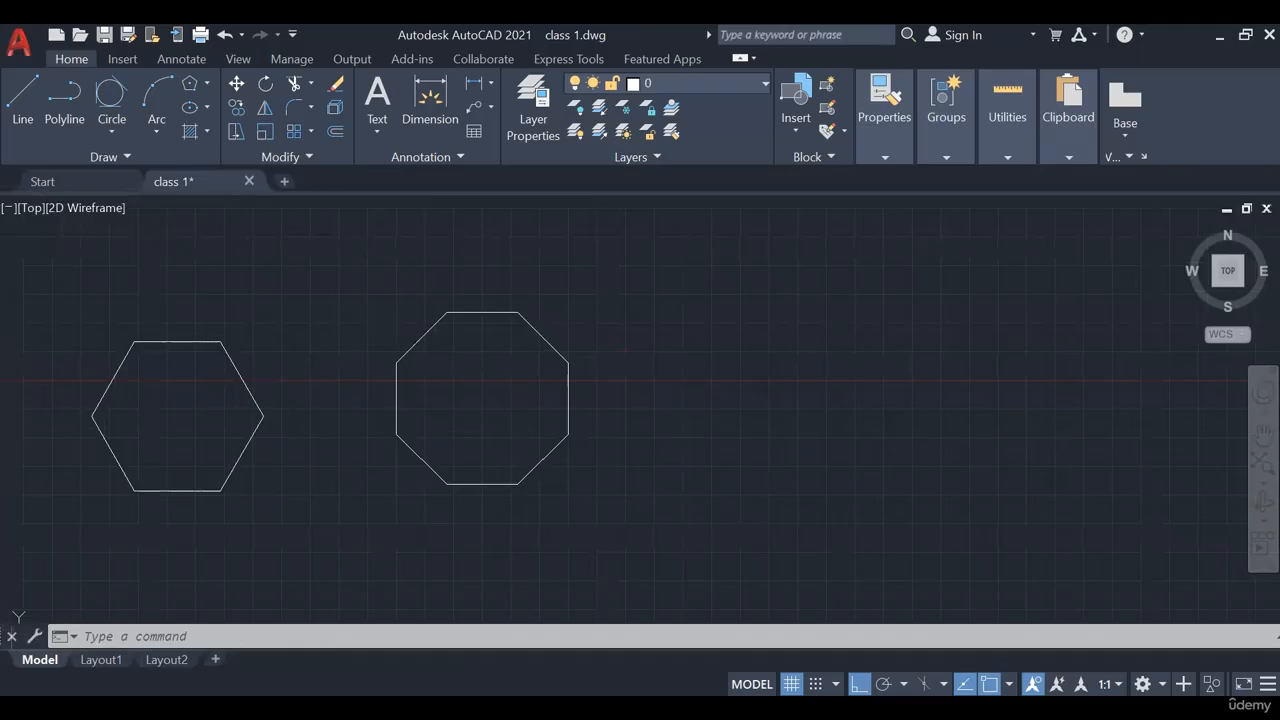
click(207, 108)
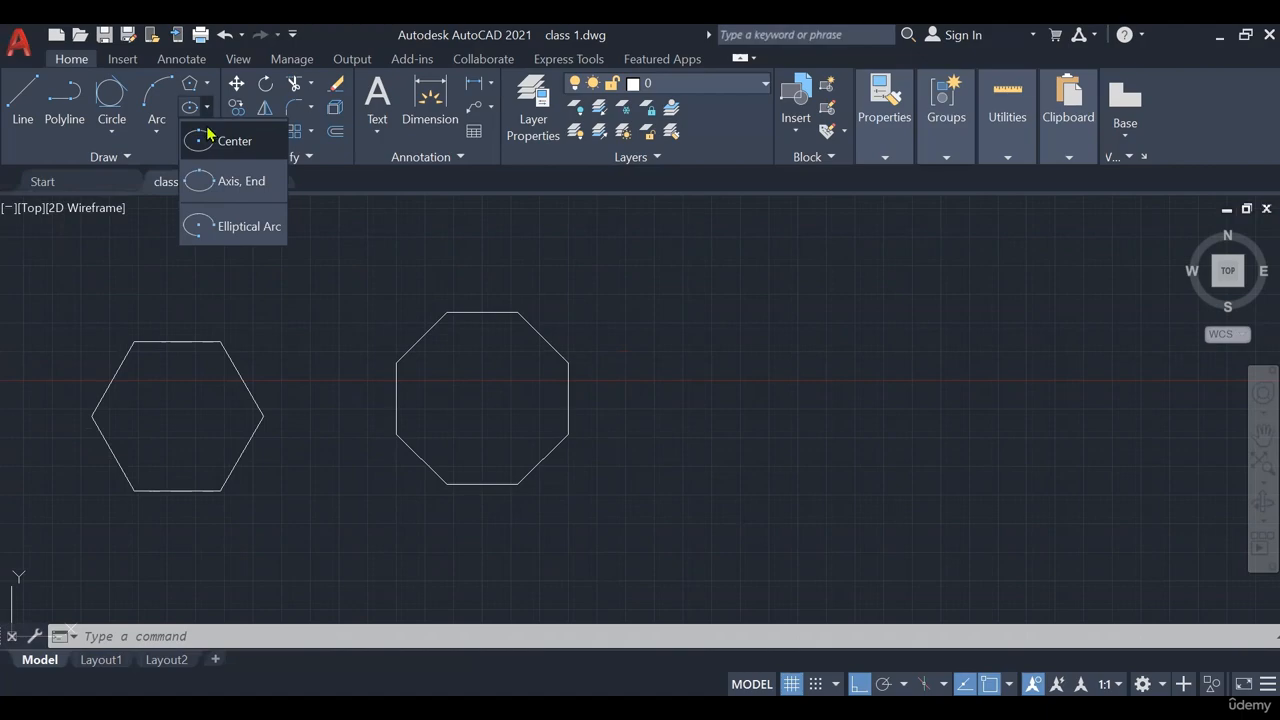
click(209, 113)
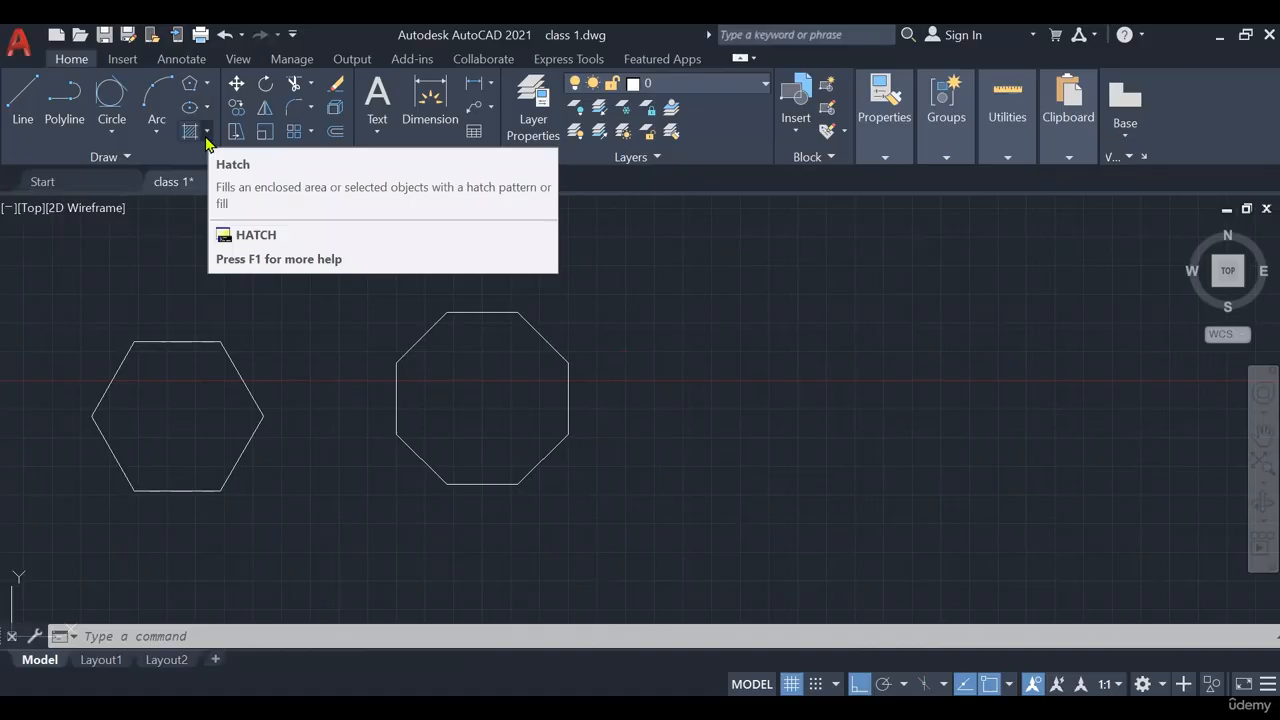
click(206, 138)
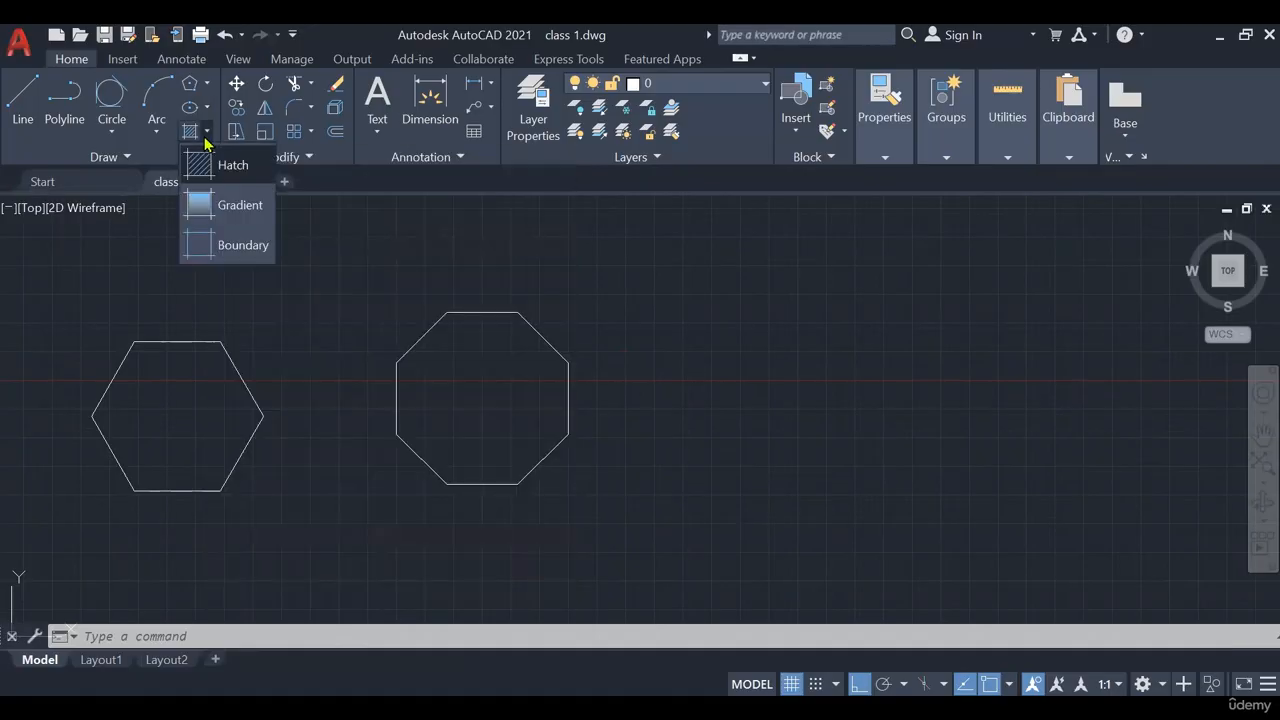